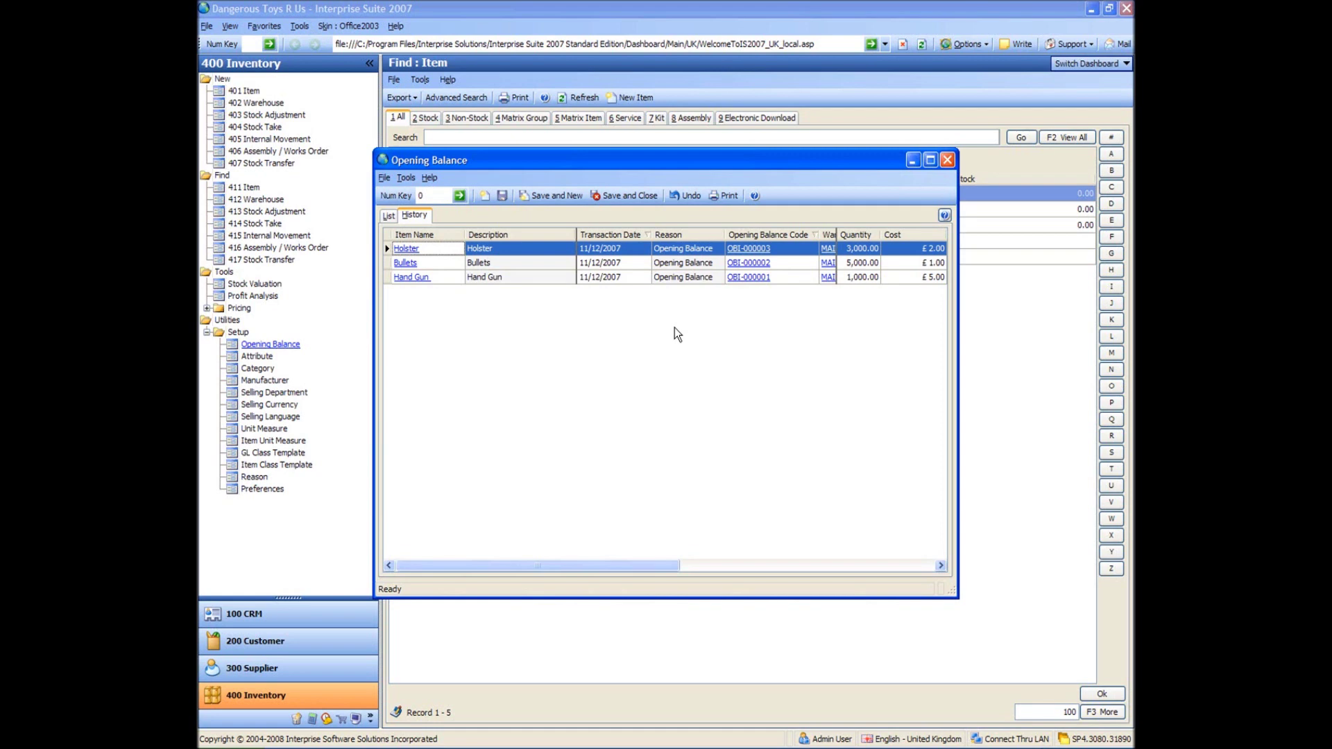
Save and close the opening balance, and start the Import Wizard from System Manager with the Inventory tables listed.
left_click(628, 197)
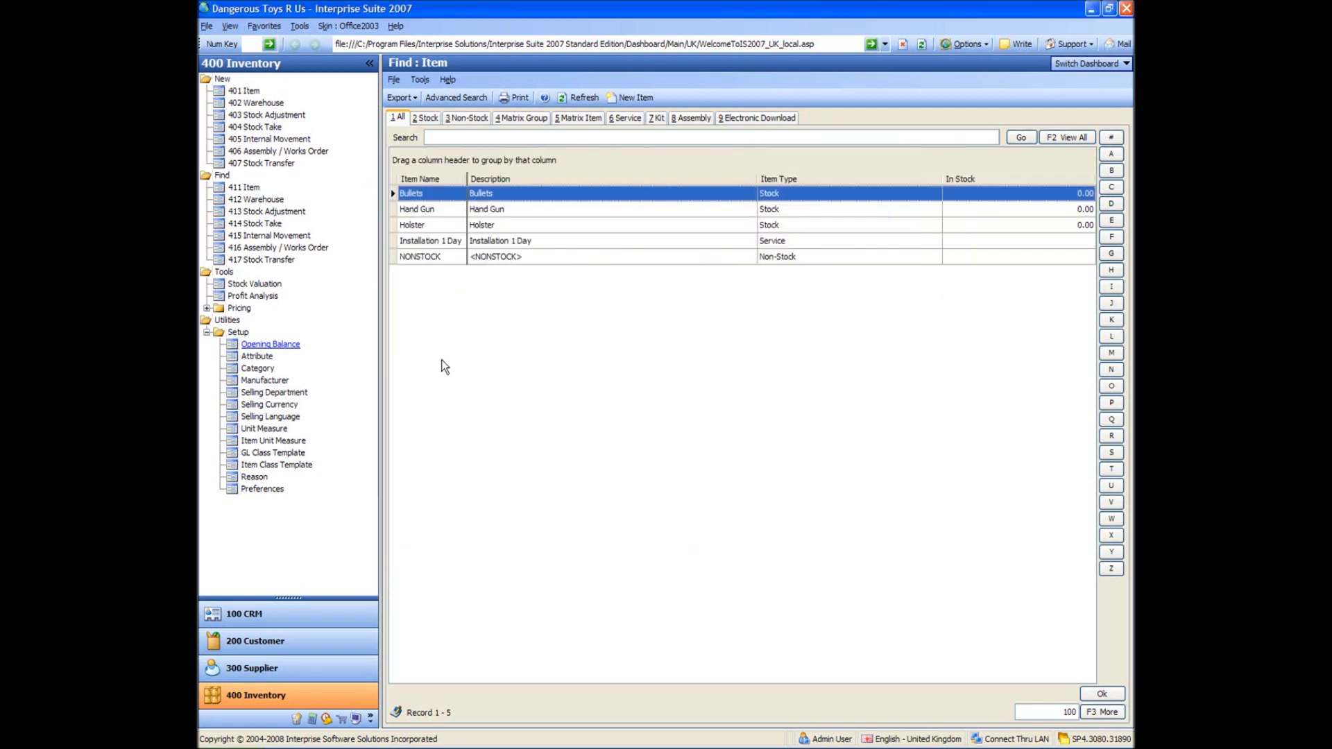
left_click(356, 719)
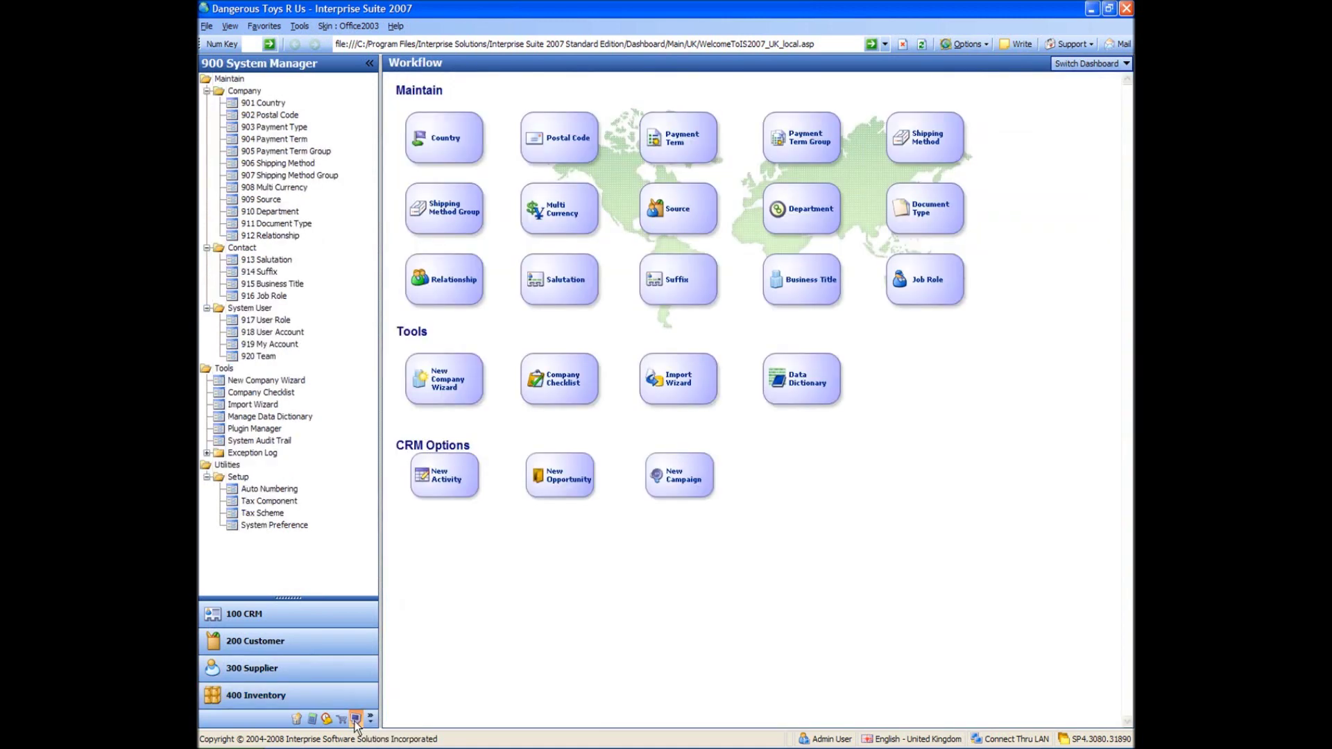
left_click(675, 383)
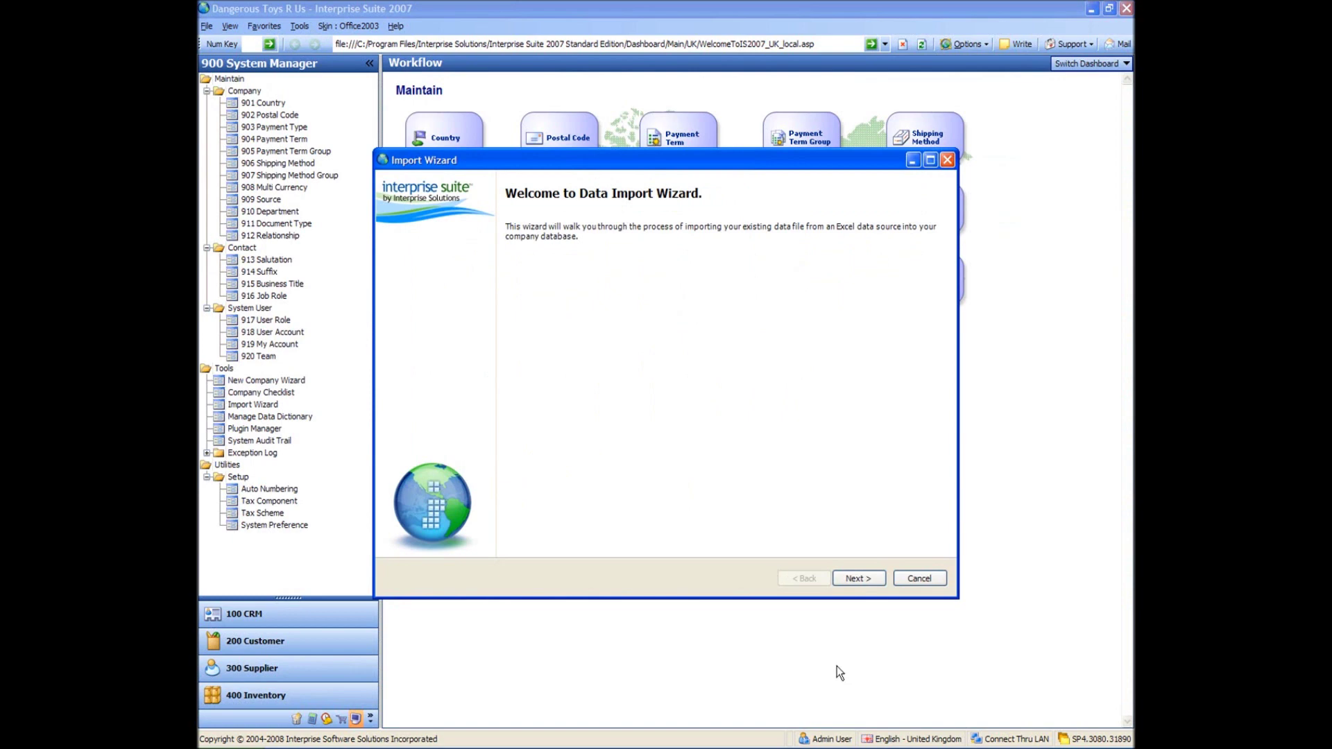
left_click(859, 579)
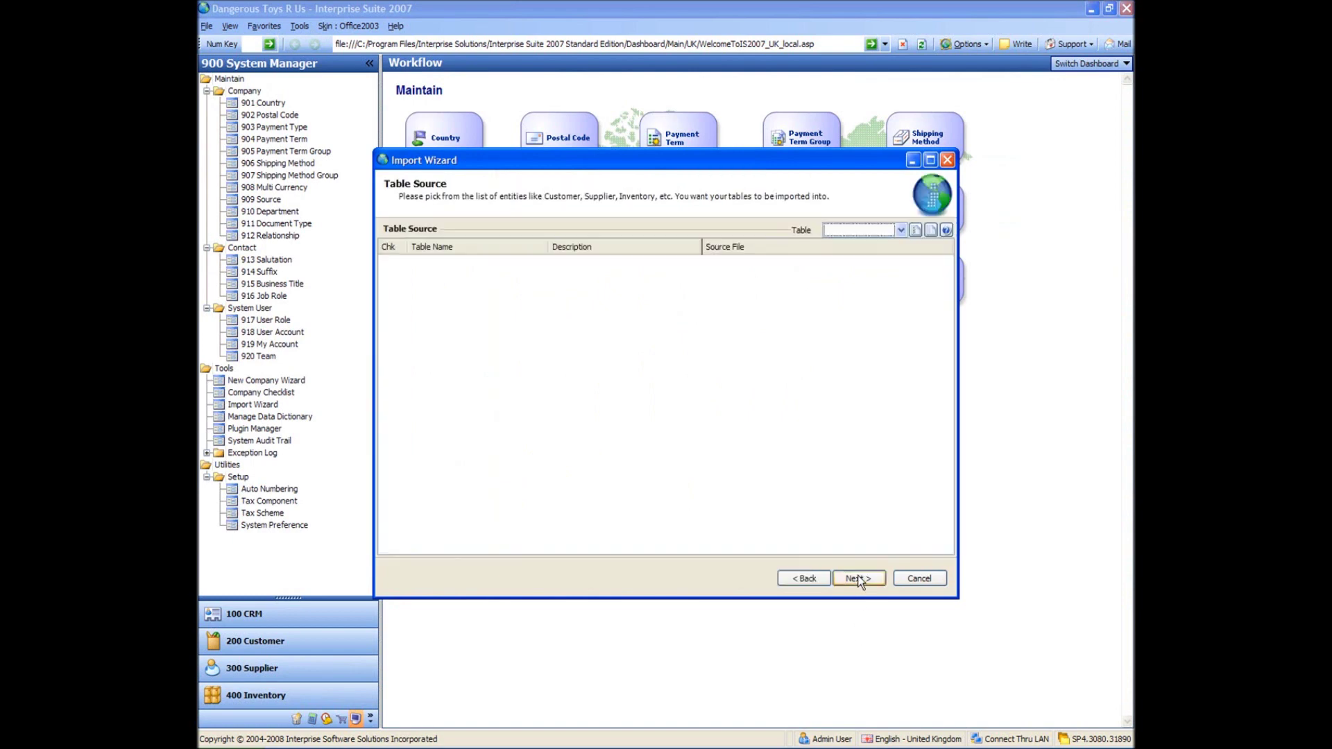
left_click(900, 230)
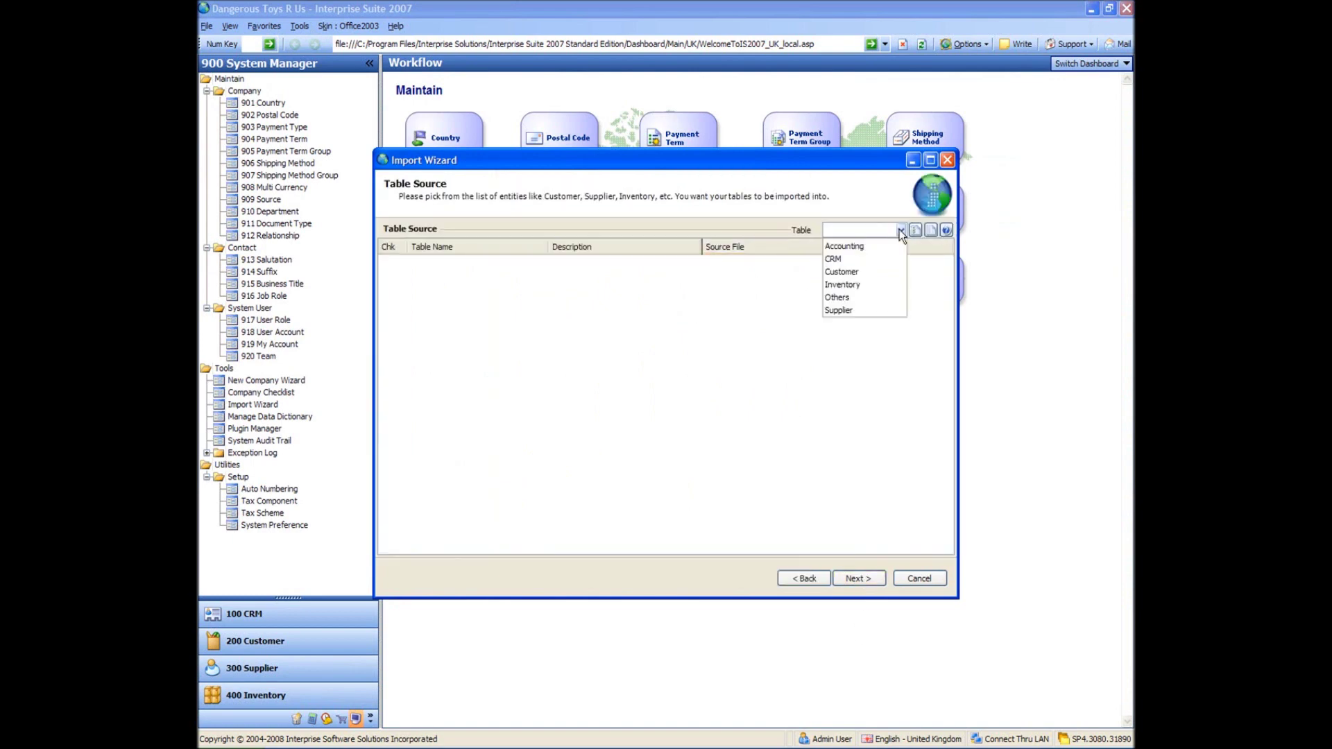
left_click(844, 286)
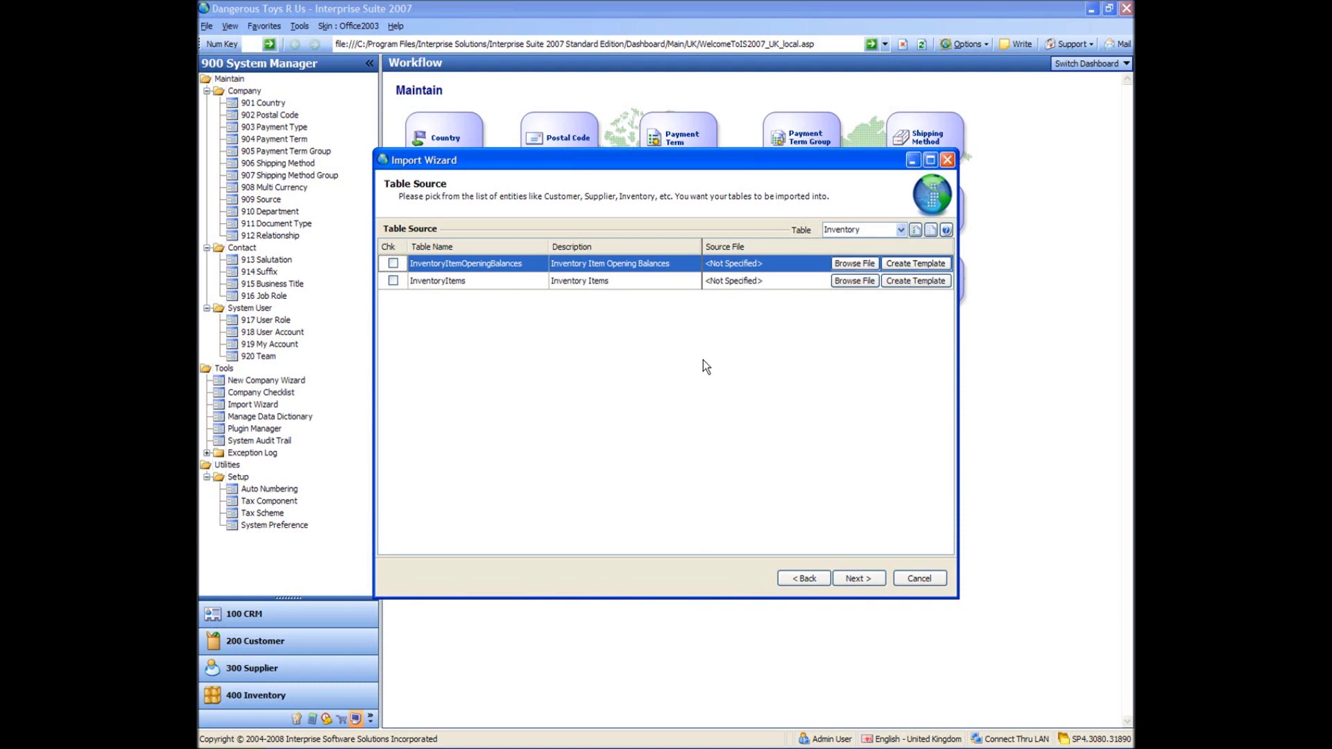
Assign Inventory Kit Components Import.xls from the 4 Support Workshop Import Files folder as the source file for the InventoryItems table.
left_click(848, 280)
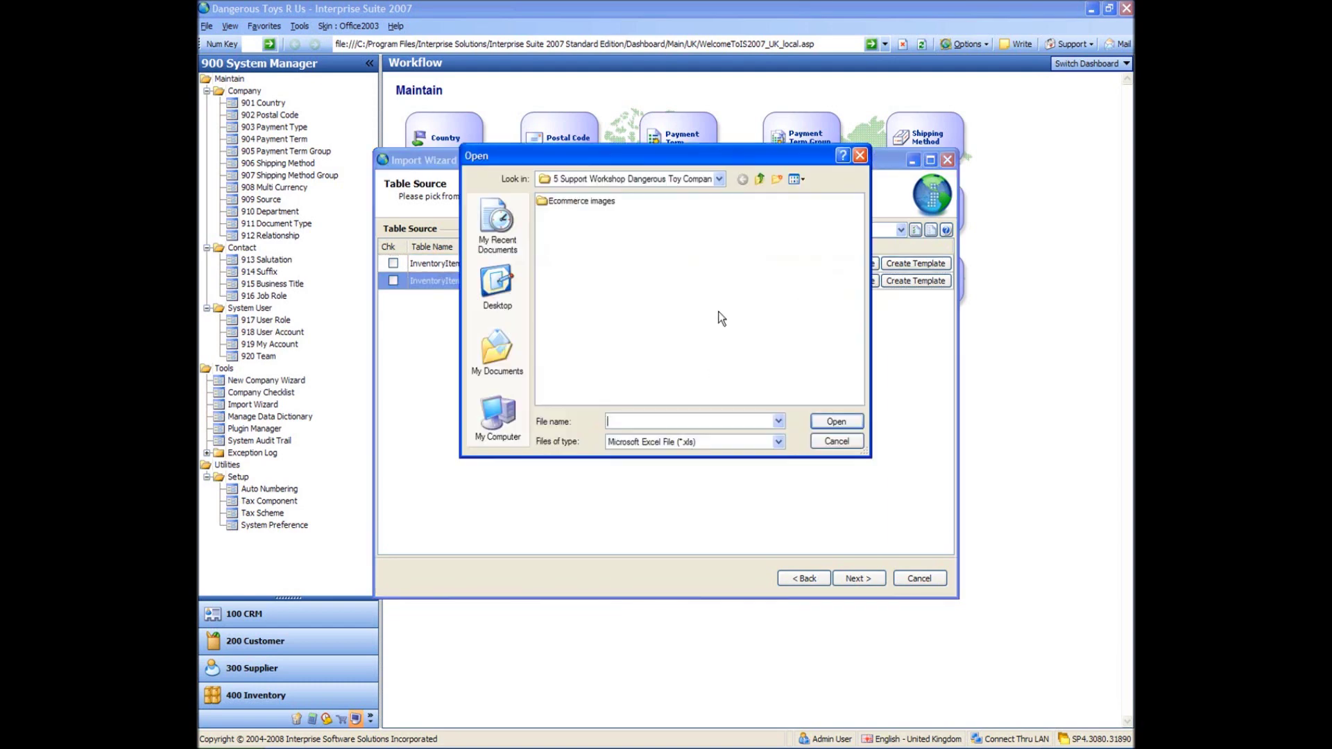
left_click(759, 179)
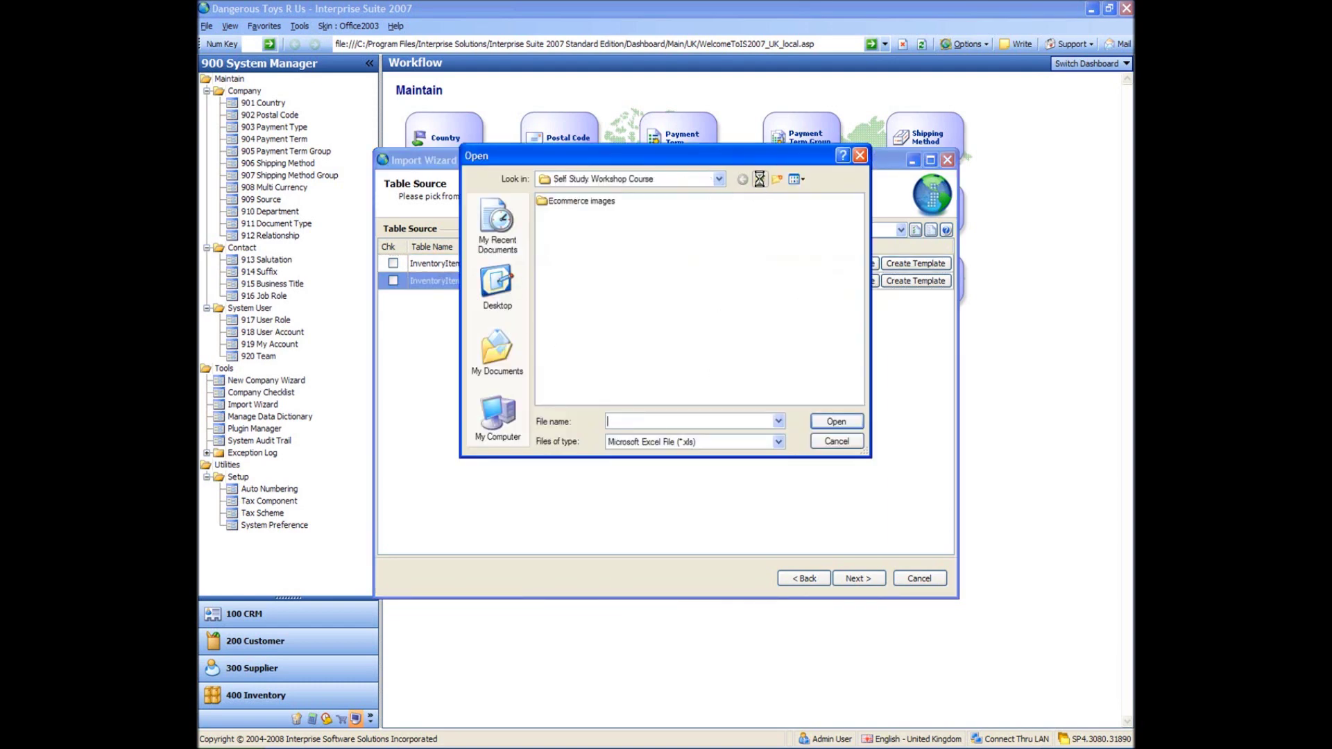
double_click(588, 240)
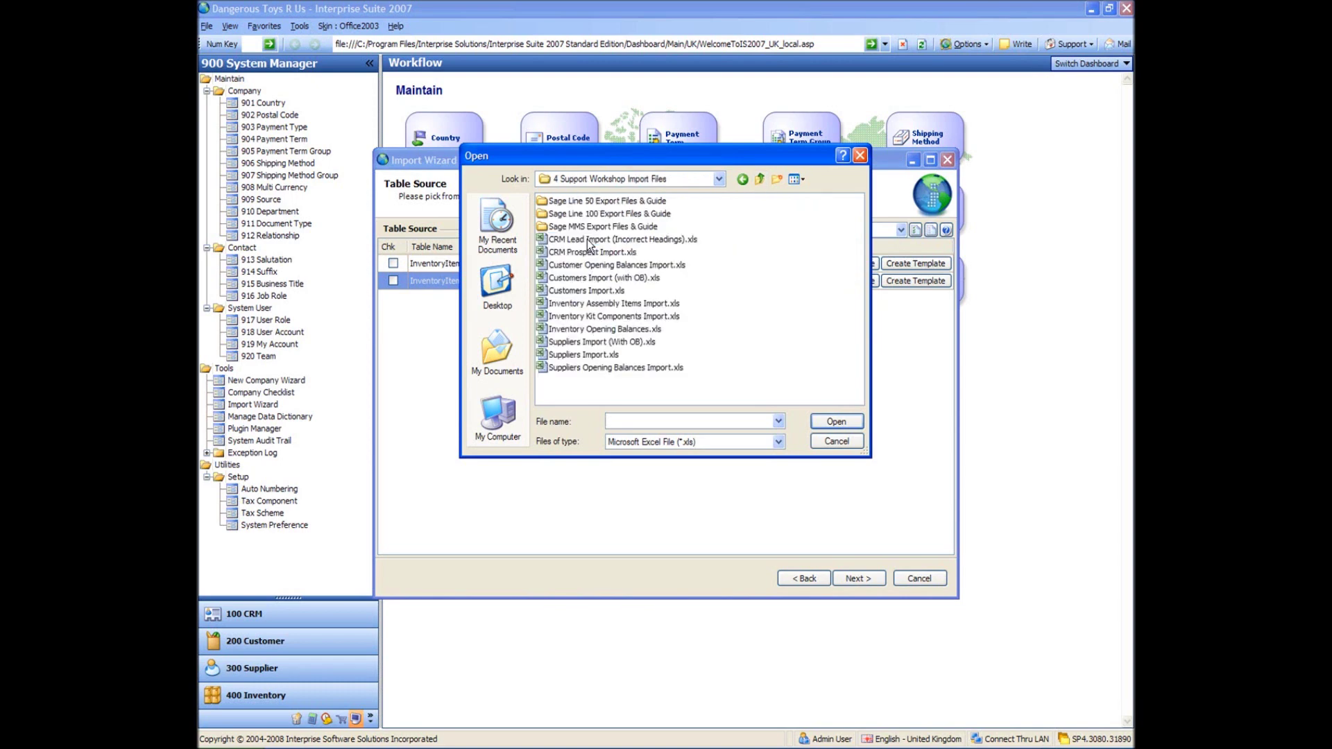
left_click(577, 318)
double_click(577, 317)
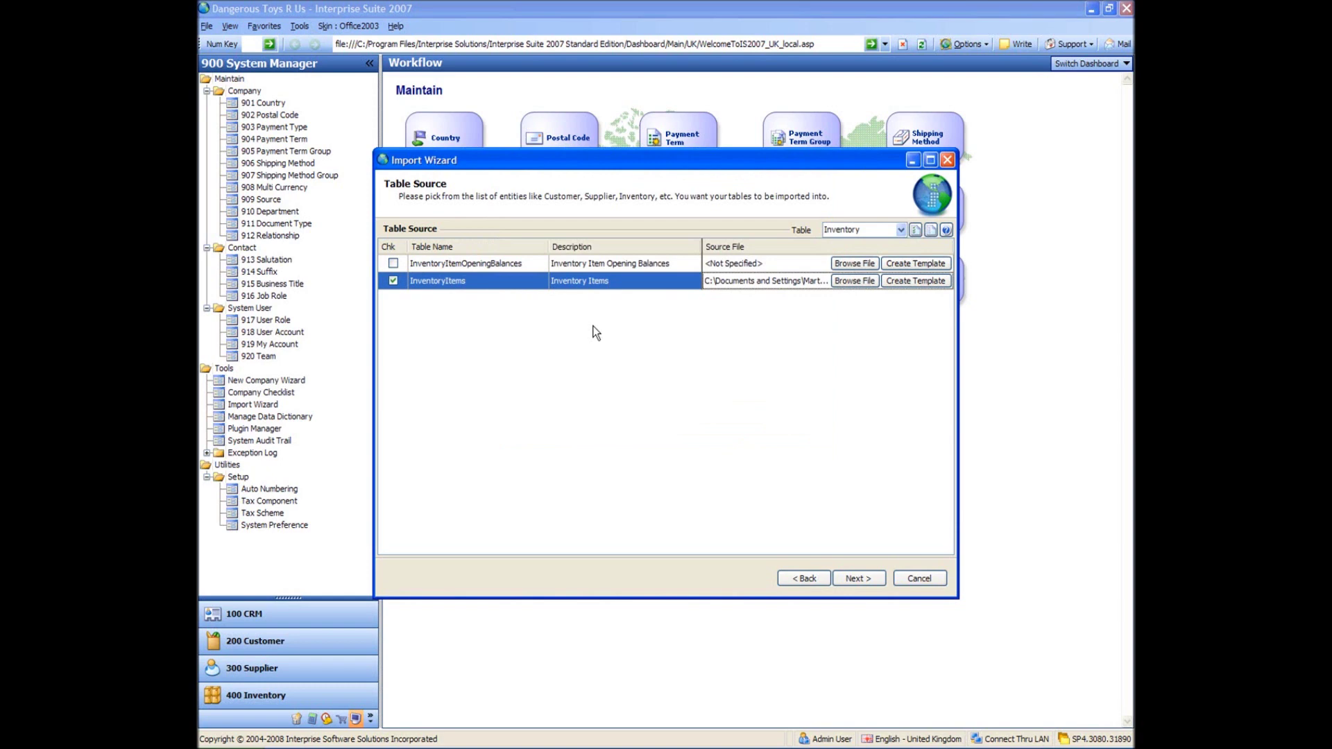
Run the import of the kit component items and finish the wizard.
left_click(854, 580)
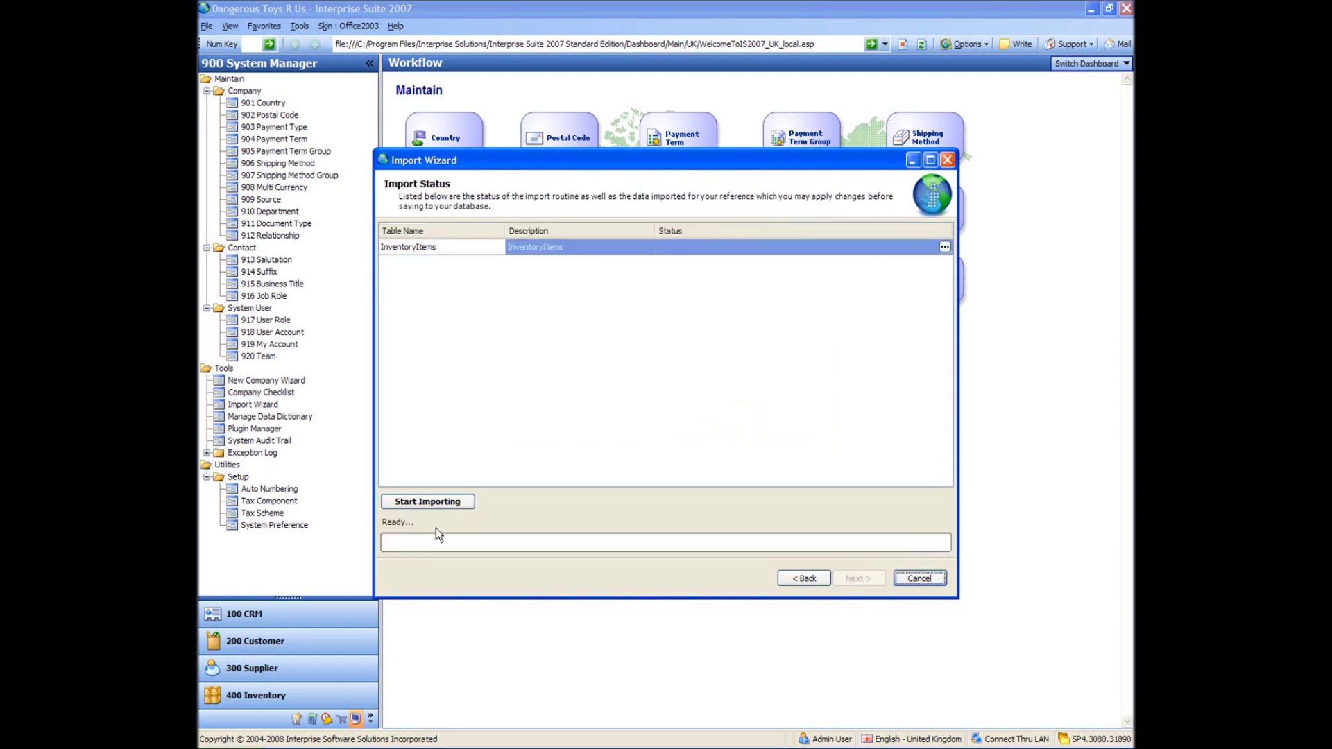
left_click(432, 502)
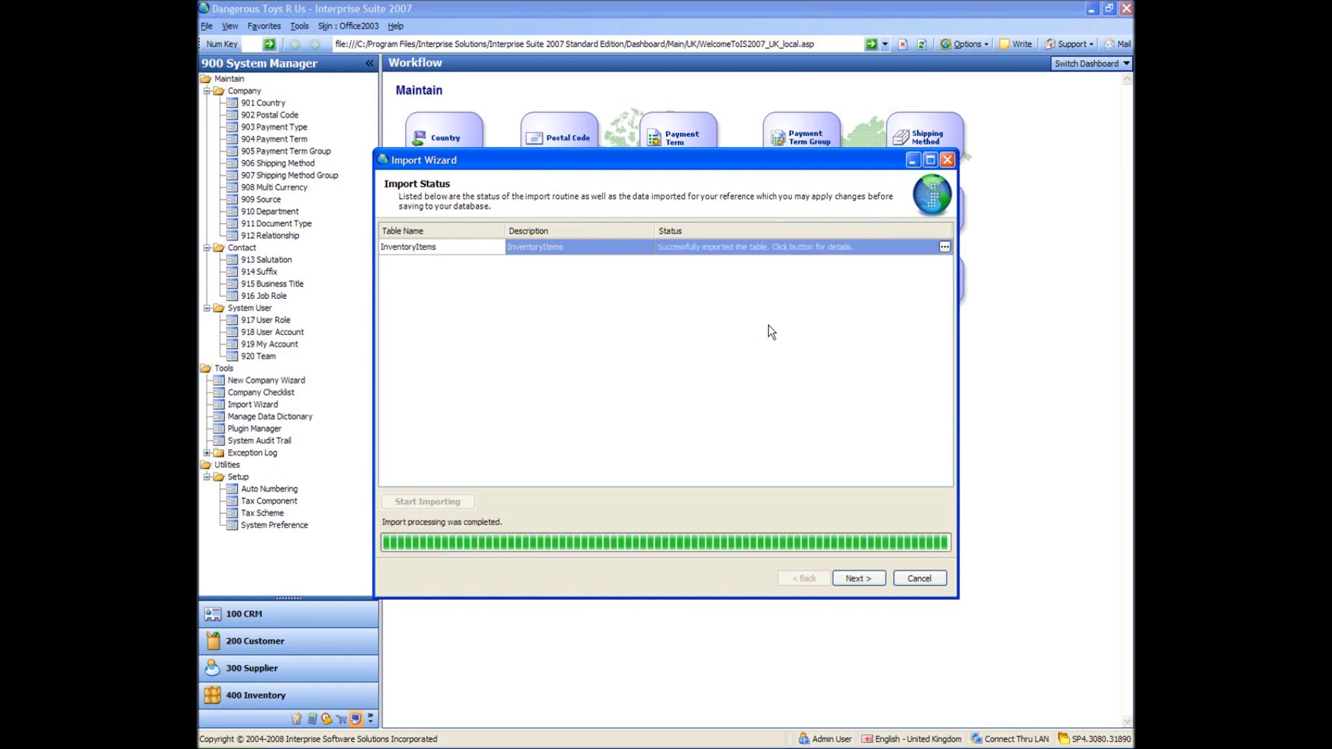
left_click(864, 577)
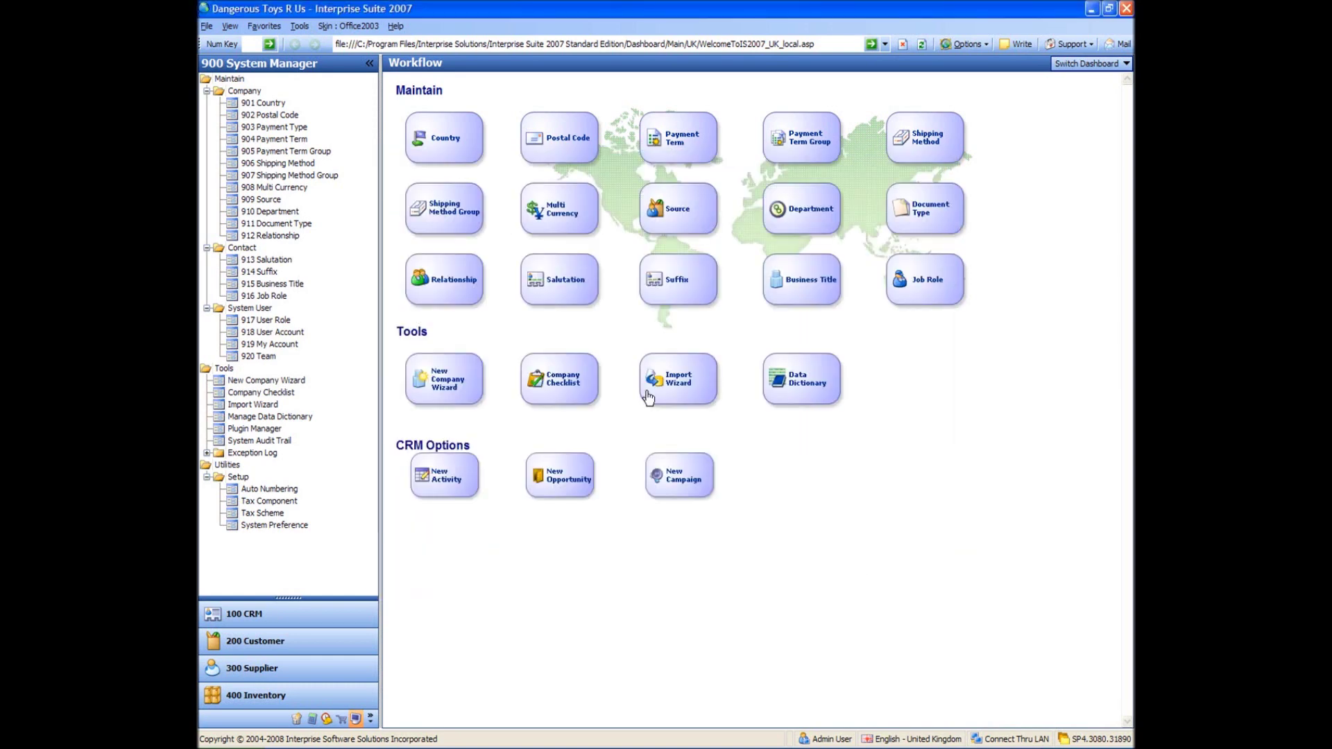
Start another Inventory import and assign Inventory Assembly Items Import.xls as the source file for the InventoryItems table.
left_click(673, 381)
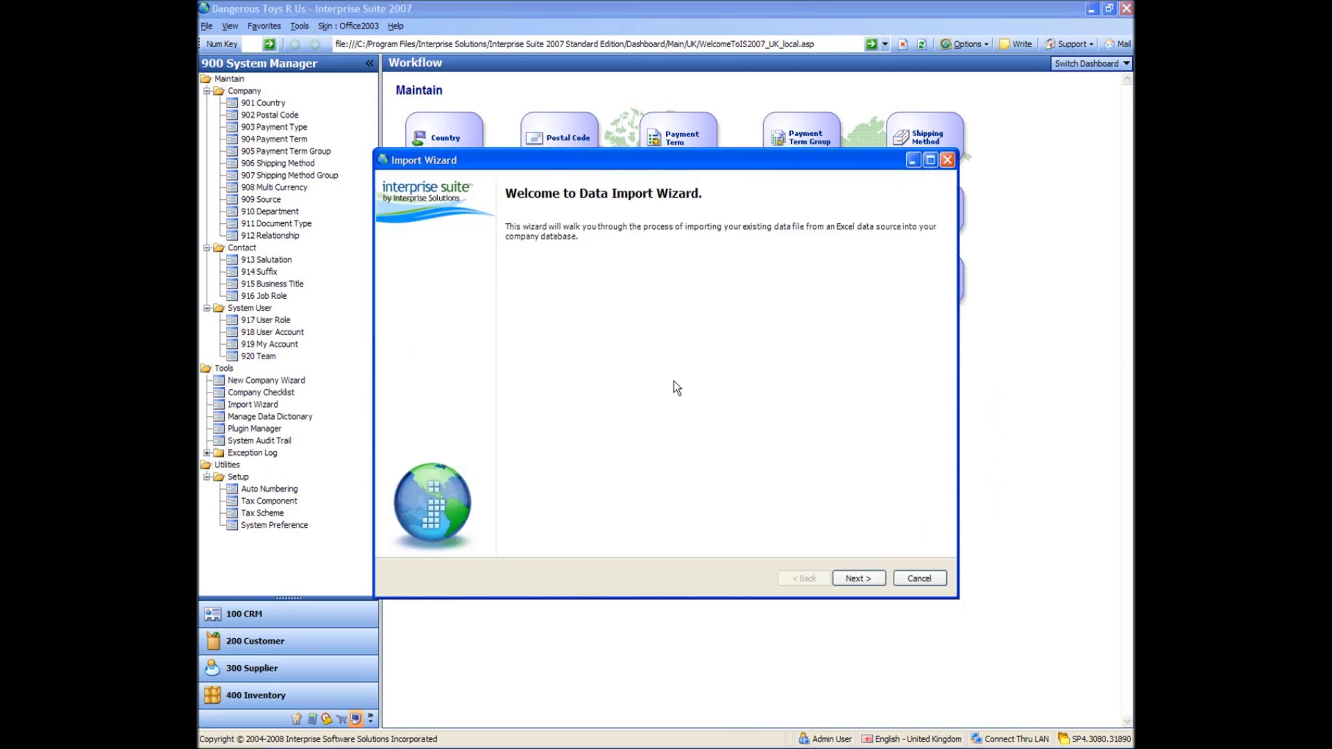
left_click(858, 580)
left_click(900, 230)
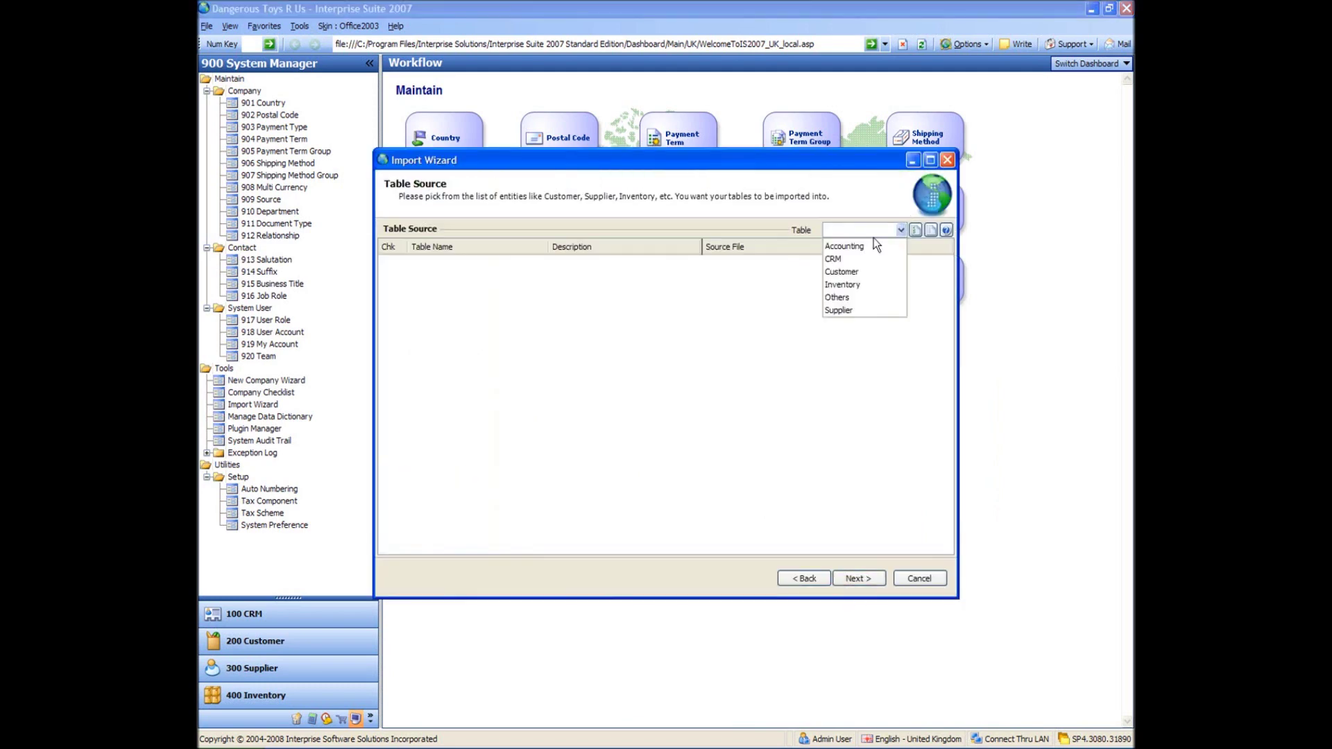
left_click(849, 292)
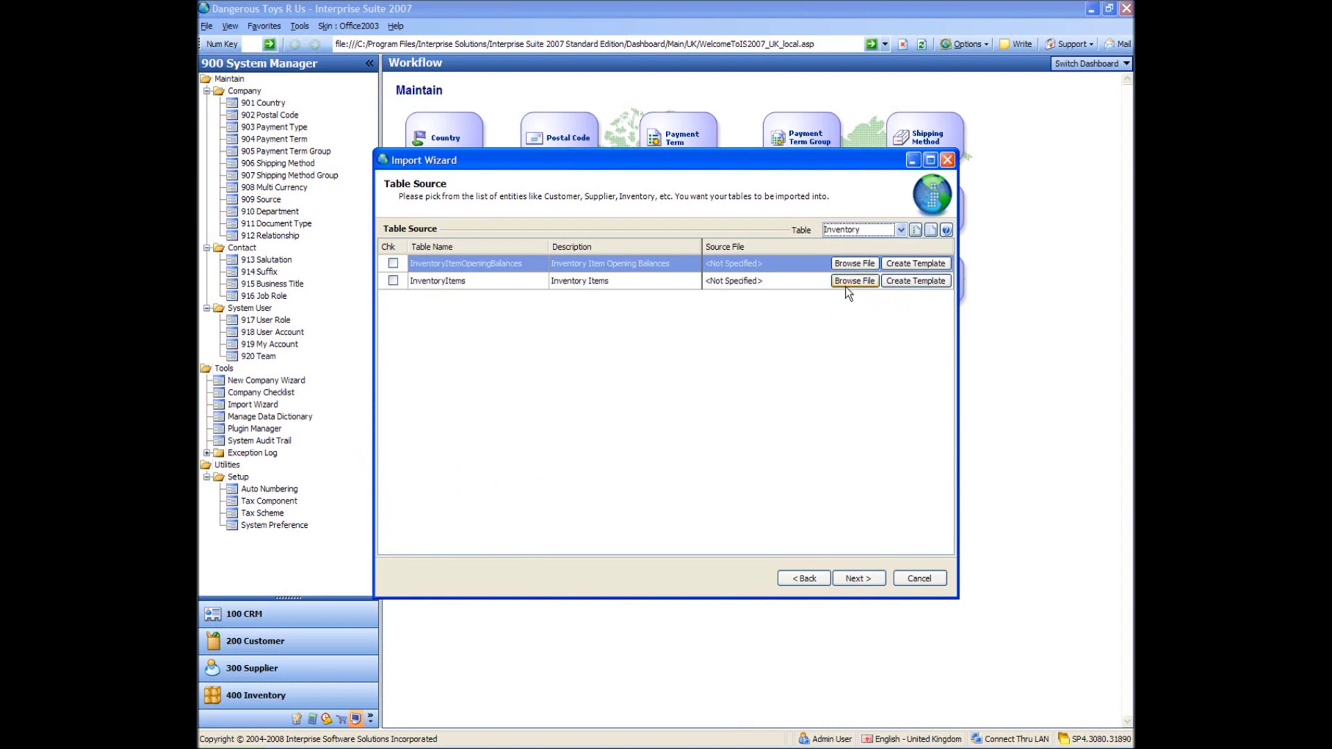
left_click(850, 284)
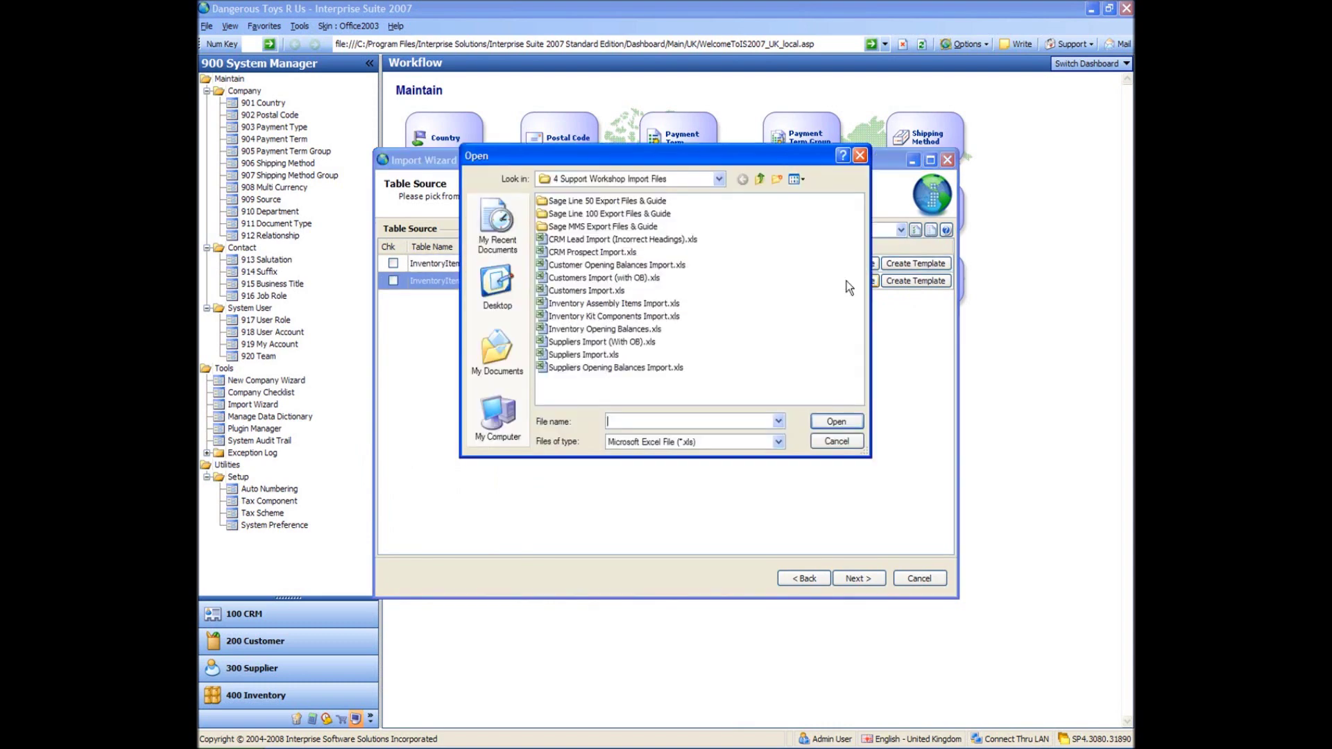
double_click(594, 304)
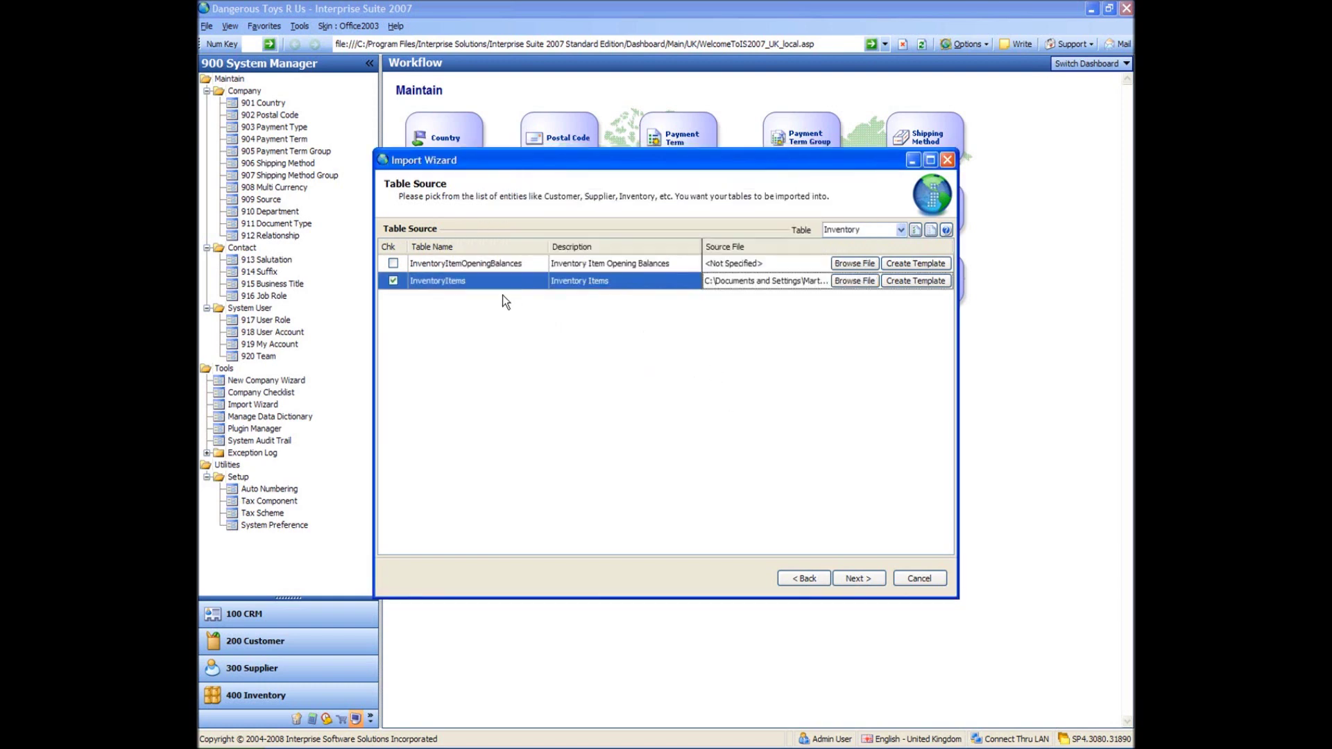
Run the import of the assembly items and finish the wizard.
left_click(856, 579)
left_click(444, 502)
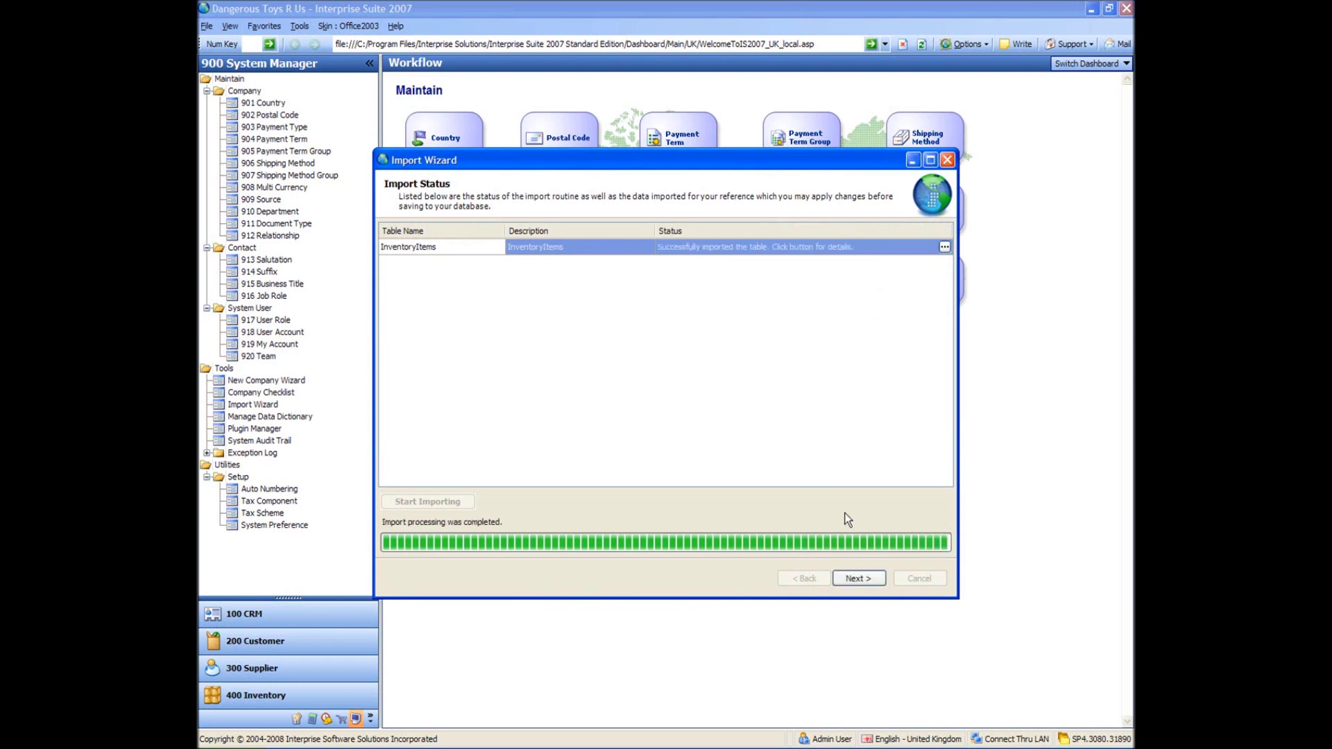
left_click(844, 578)
left_click(848, 580)
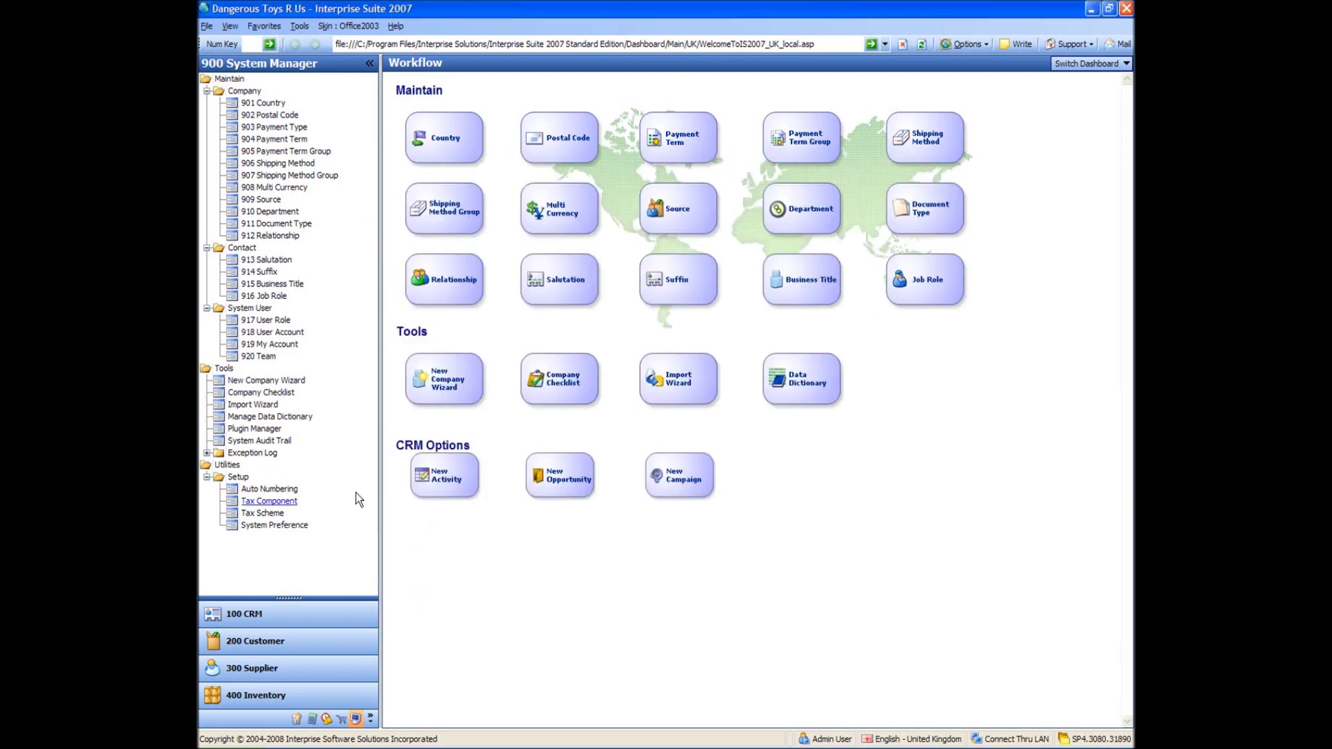
Open the item list in the Inventory module and look through the imported stock items.
left_click(257, 695)
left_click(236, 187)
left_click(691, 399)
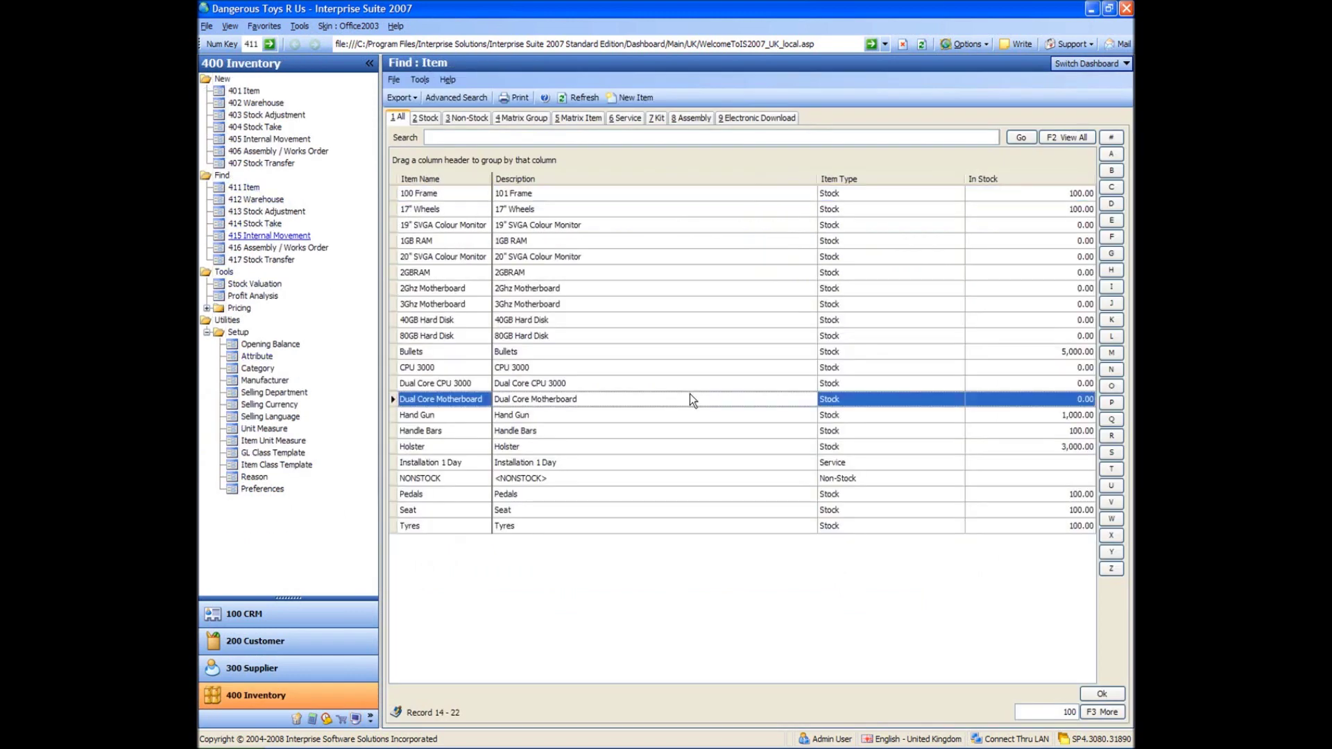
left_click(641, 281)
left_click(673, 334)
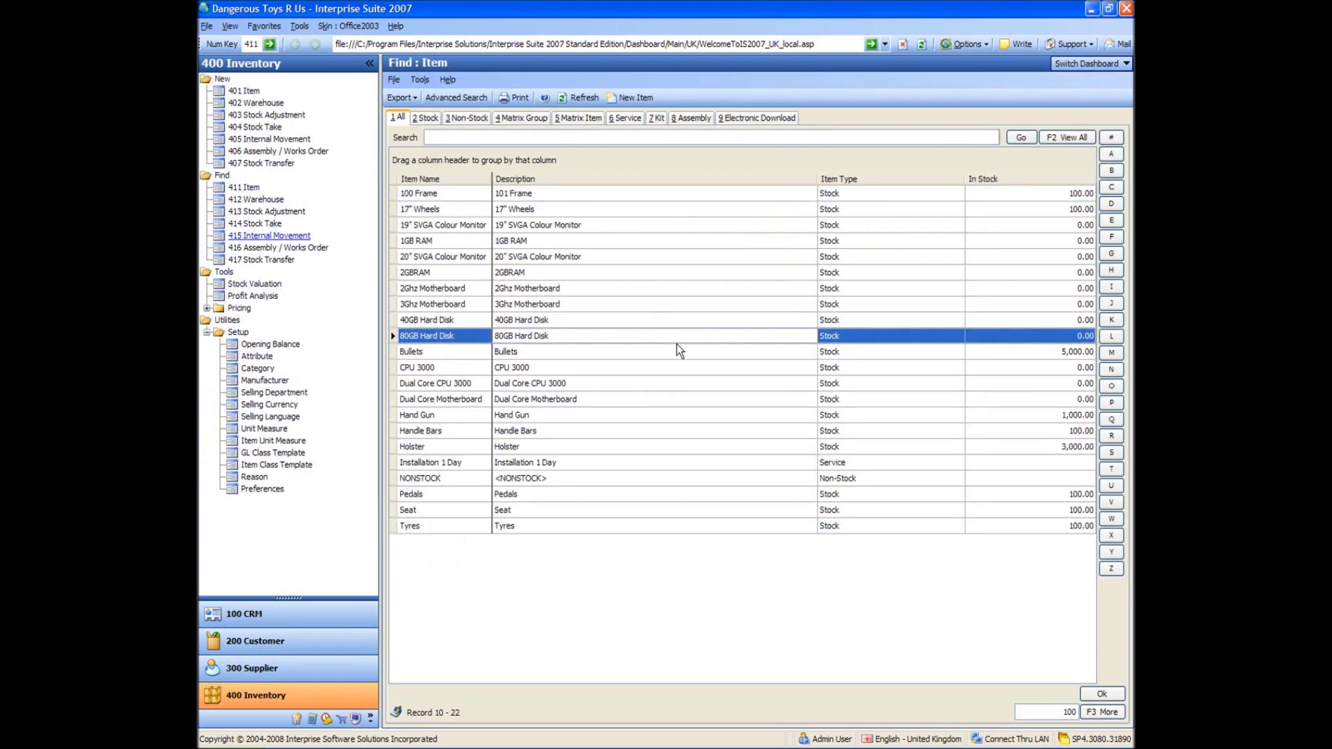
left_click(661, 299)
left_click(660, 213)
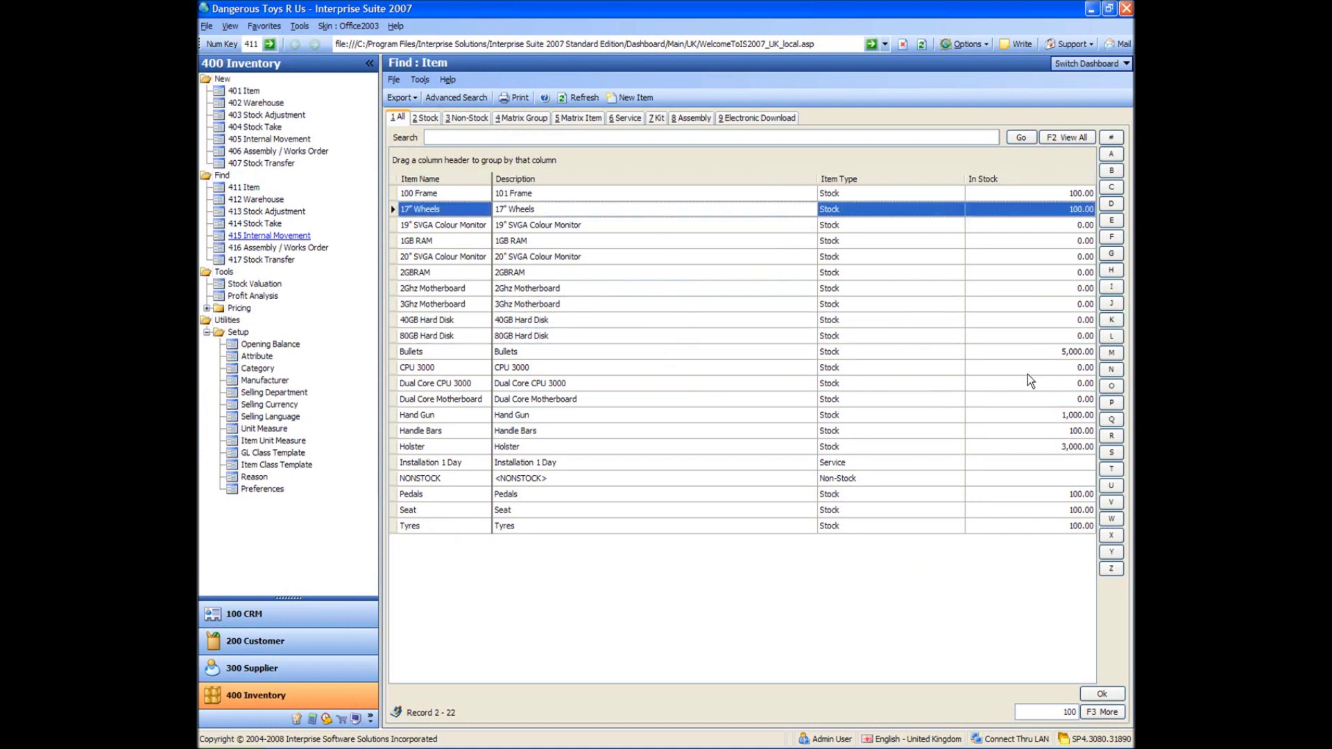
Check the In Stock quantities of the listed items, including Hand Gun, Pedals, Seat and Tyres.
left_click(1059, 416)
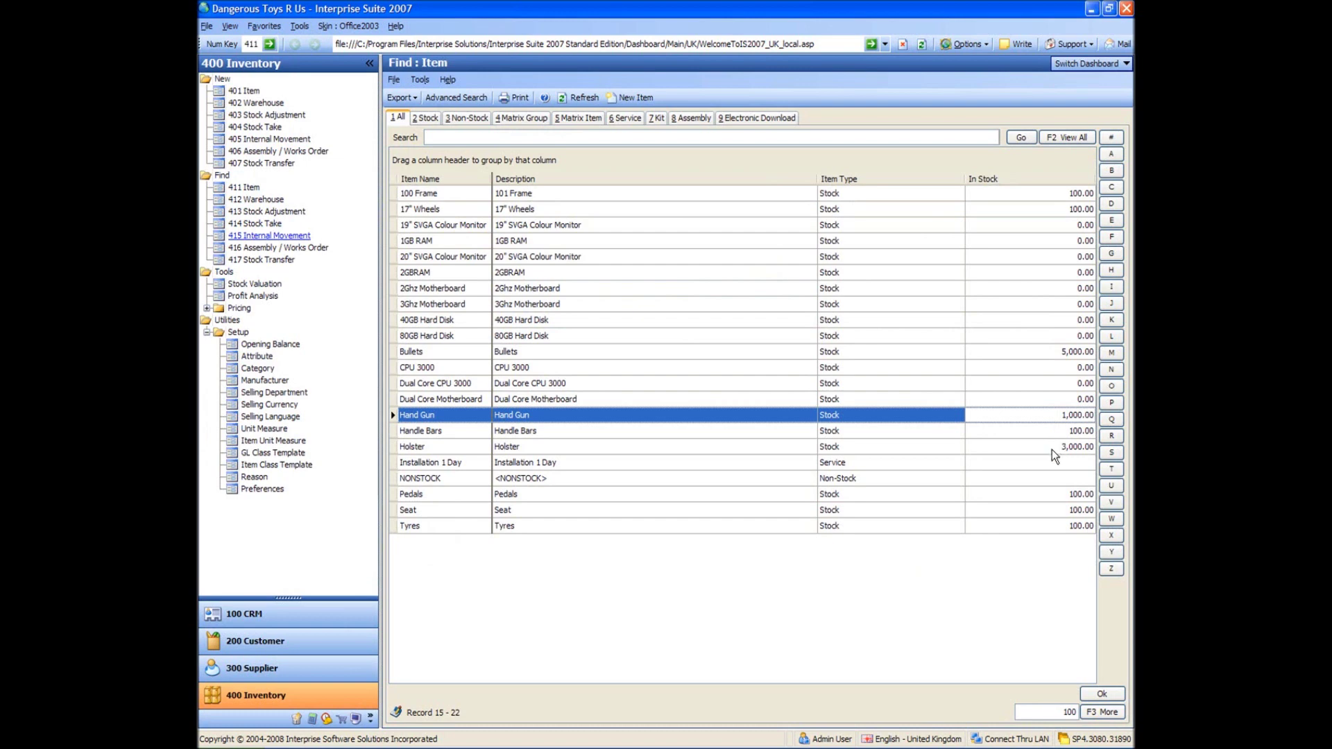
left_click(1043, 505)
left_click(1049, 493)
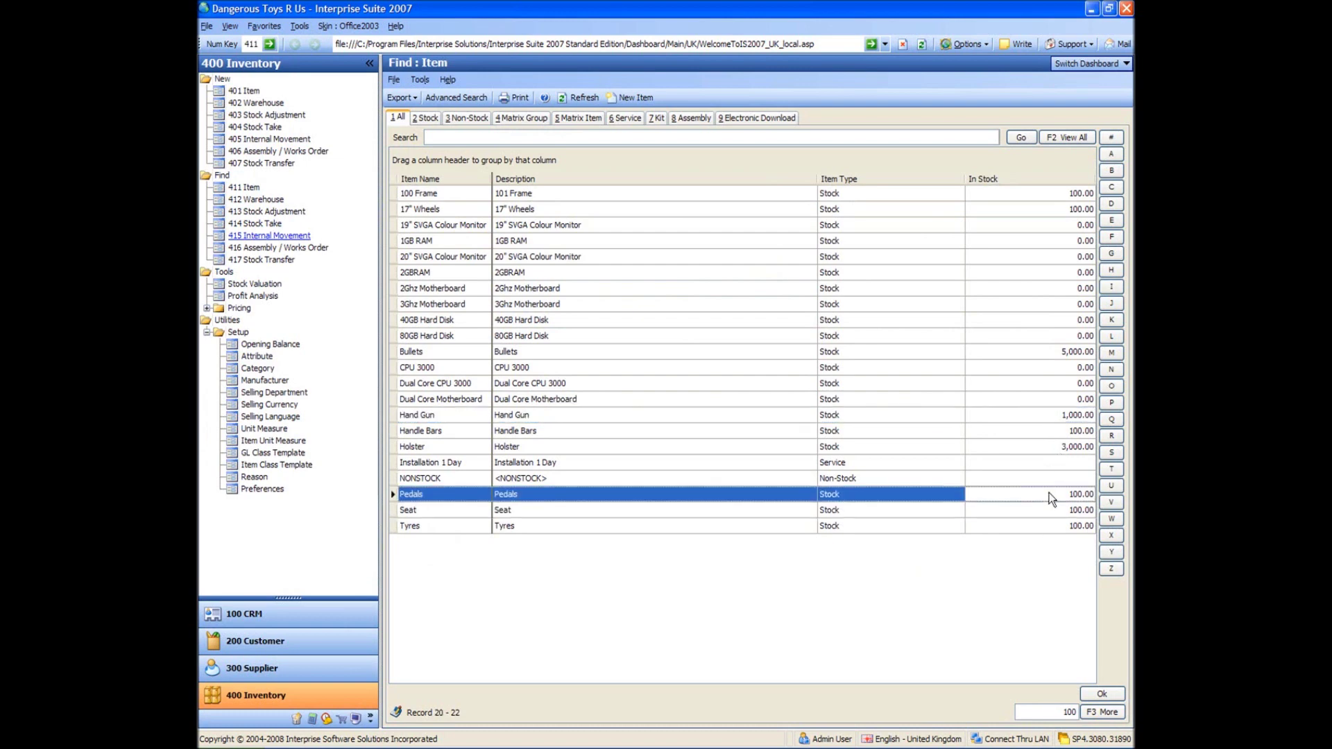
left_click(1050, 506)
left_click(1043, 527)
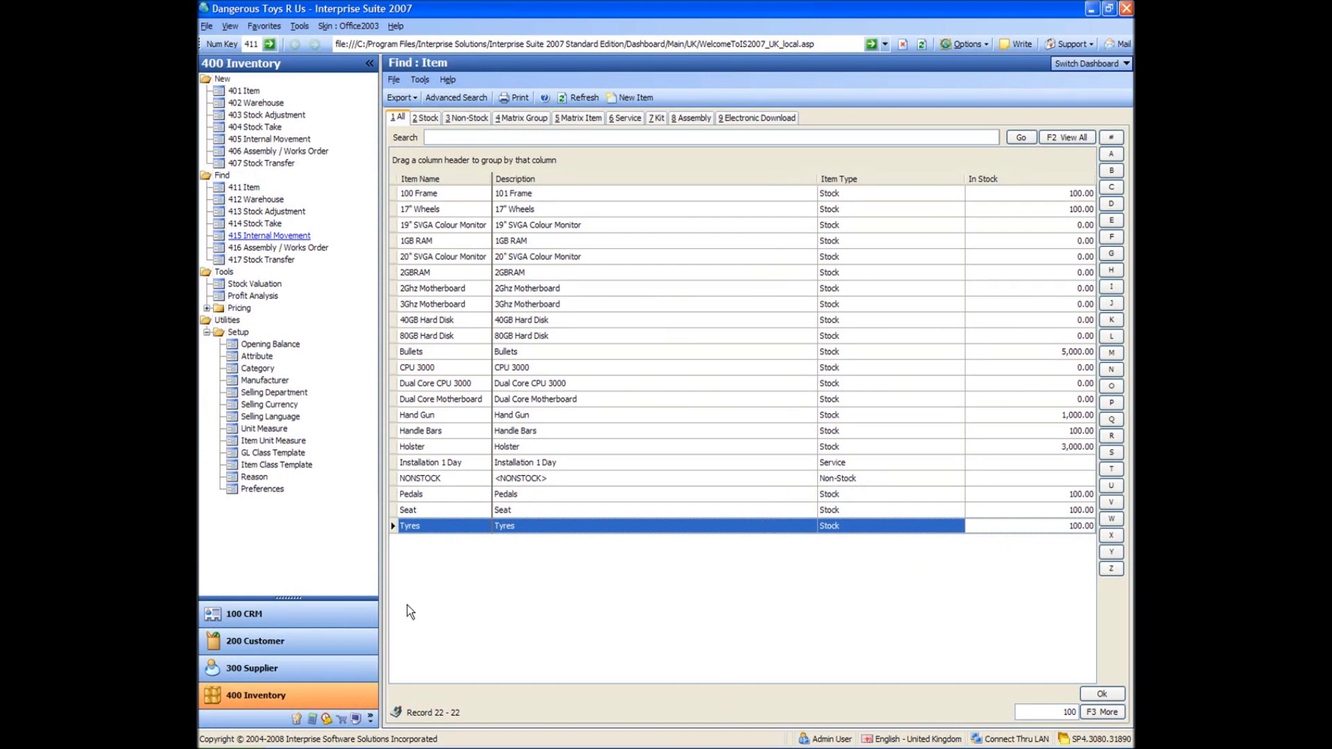
Switch to the 4 Support Workshop Import Files folder window and open Inventory Opening Balances.xls in Excel.
key("alt+Tab")
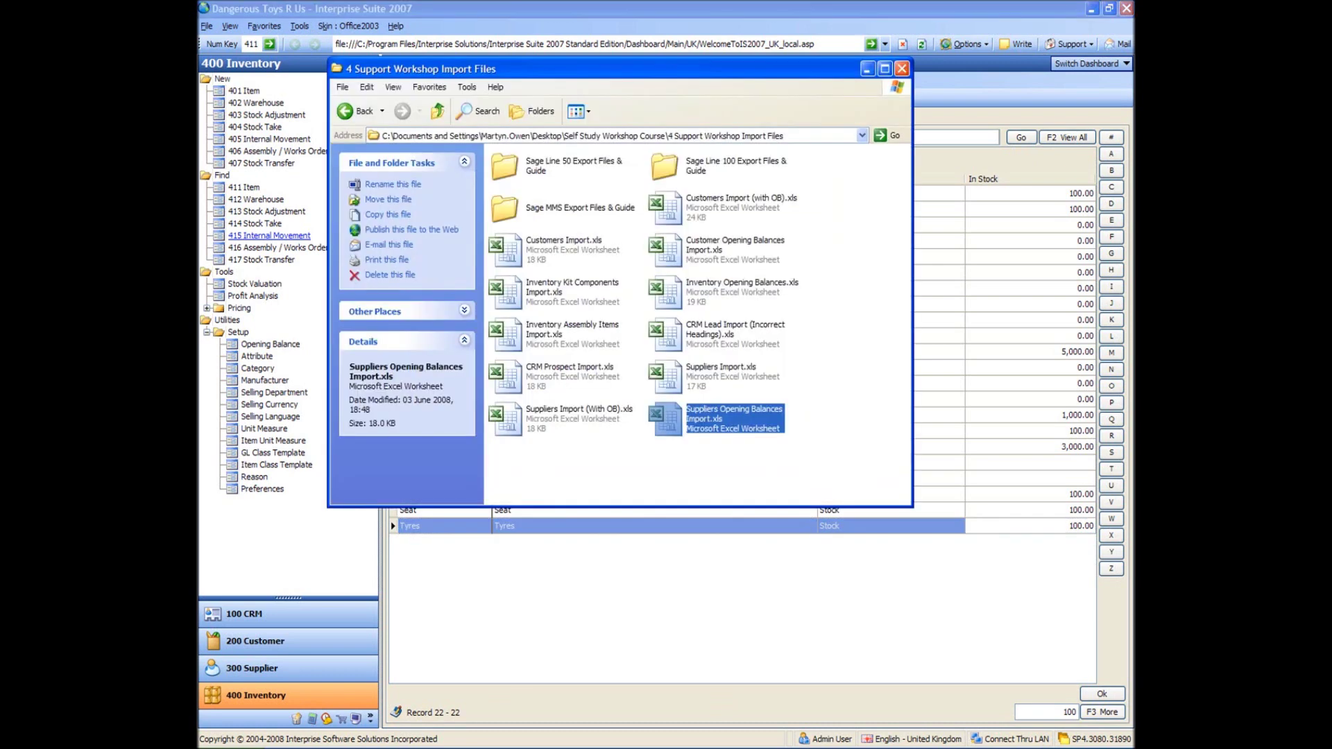
left_click(664, 454)
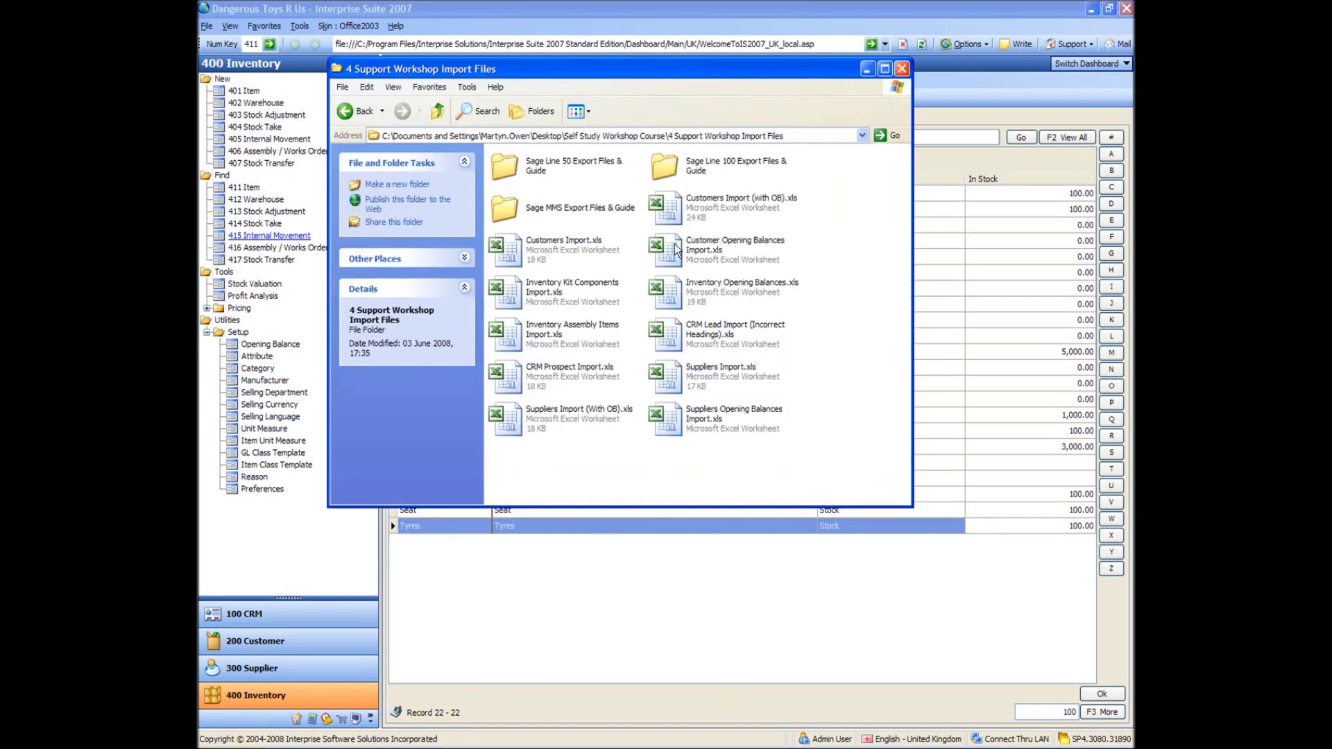
left_click(672, 291)
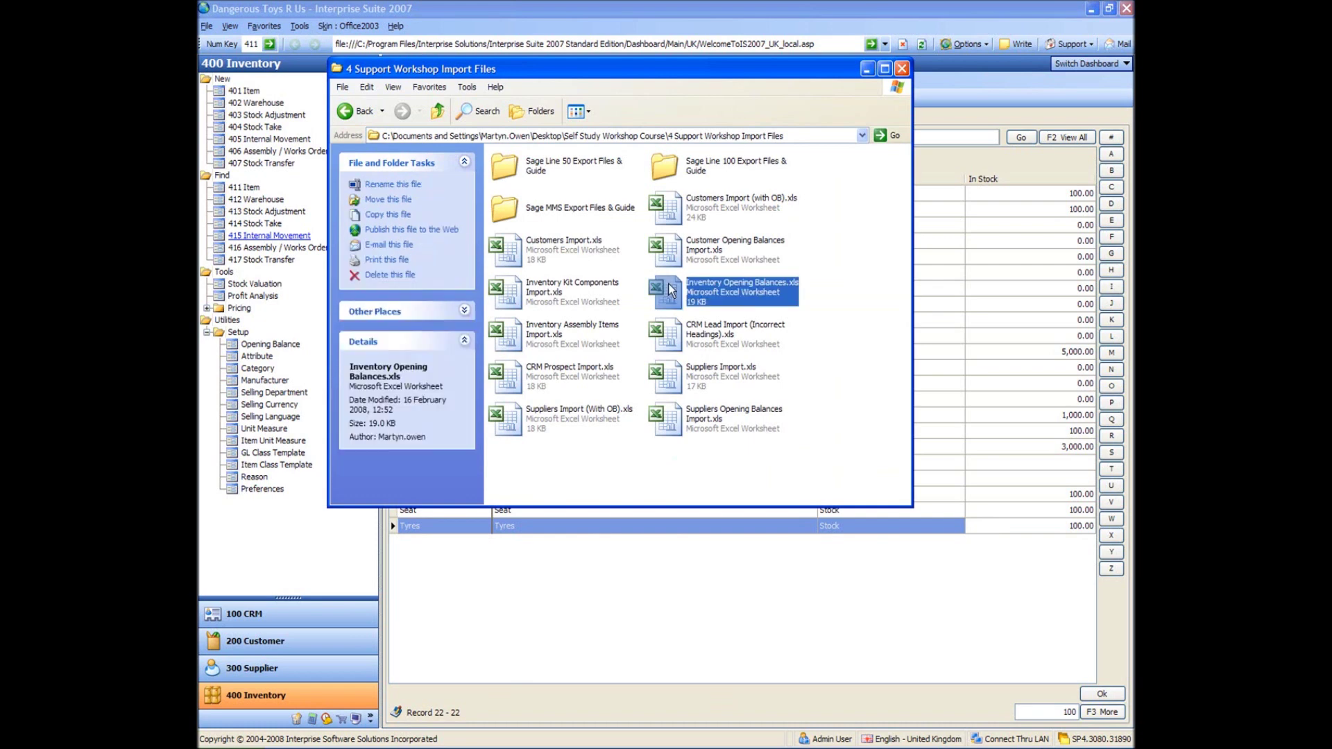
double_click(672, 291)
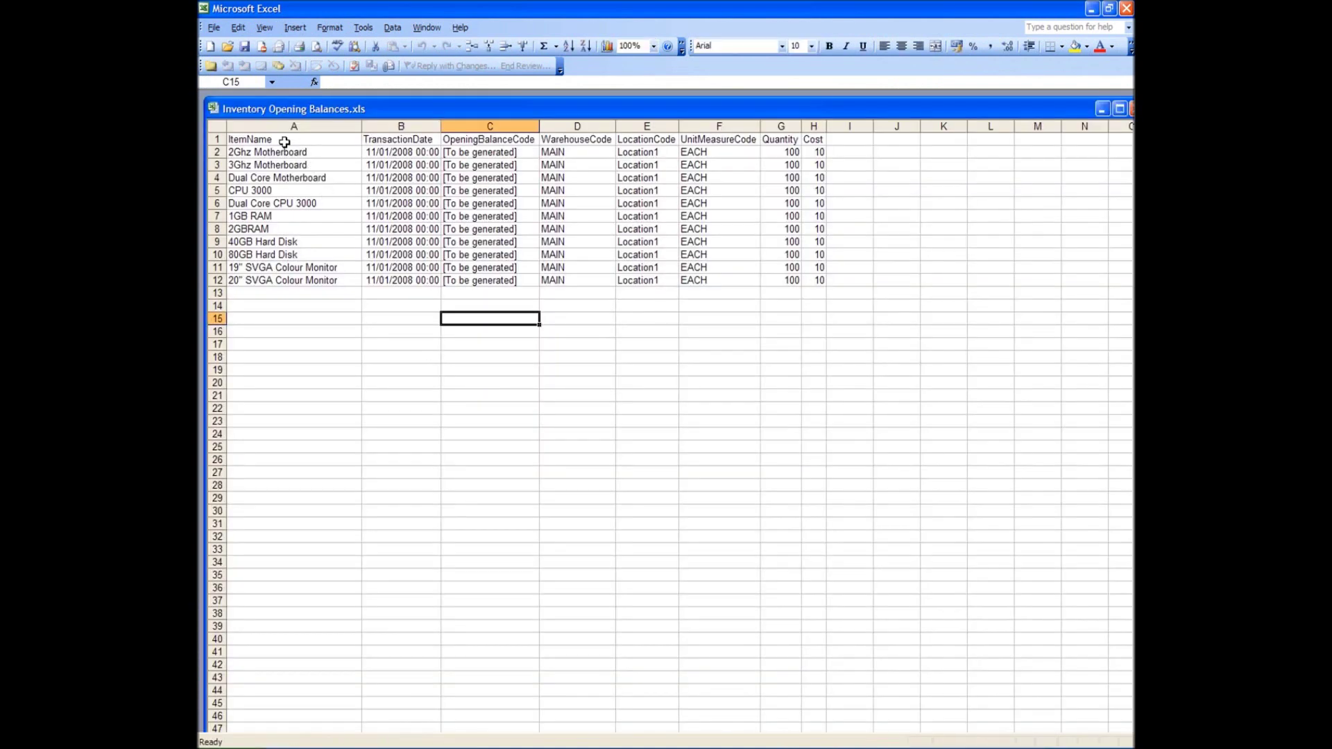
Review the item names in rows 2 to 12 of the opening balances sheet, and close the workbook and Excel.
left_click_drag(280, 153, 292, 276)
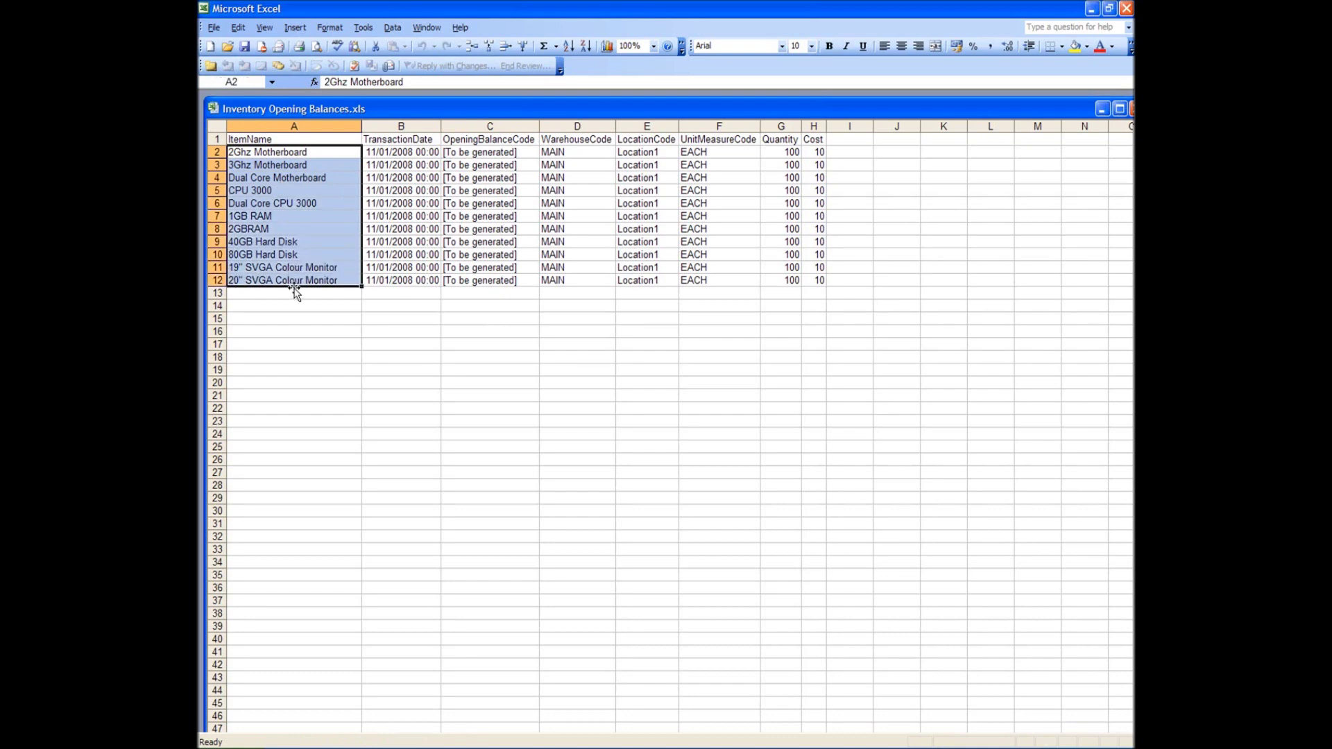
left_click(292, 268)
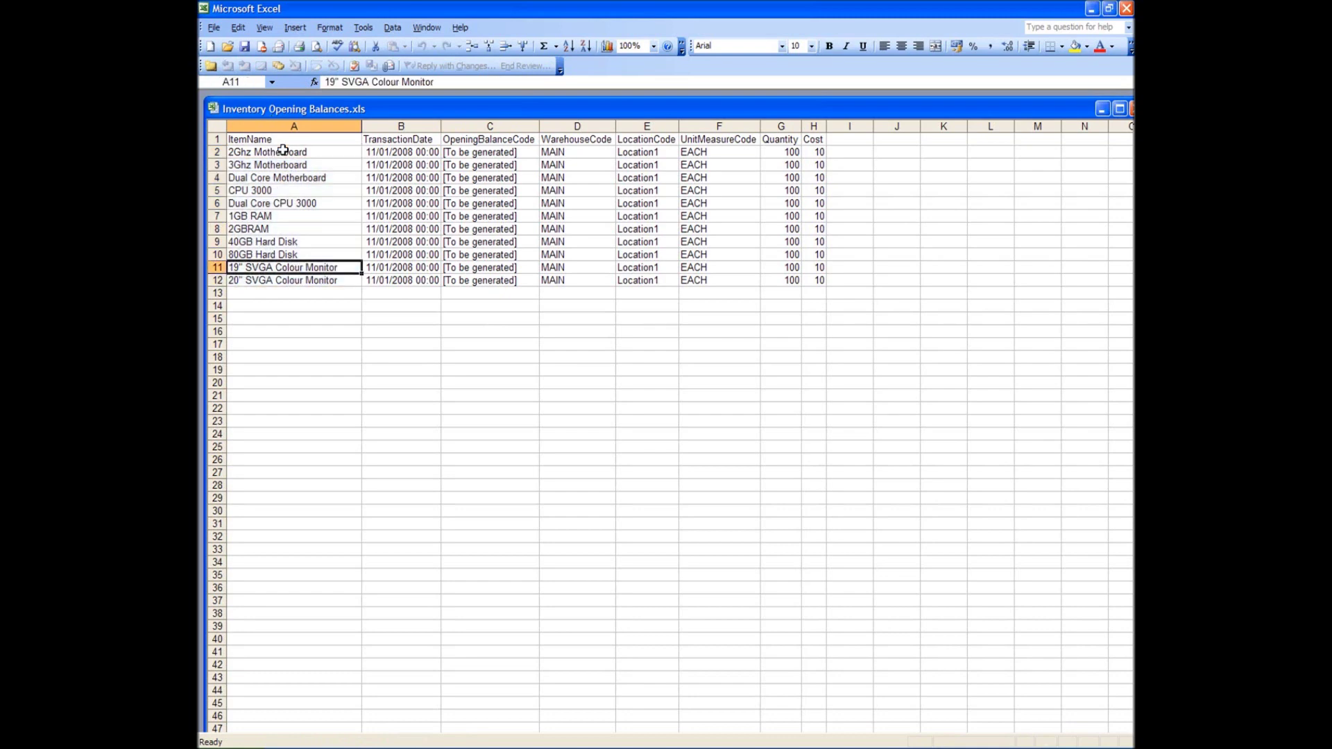
left_click(293, 233)
left_click(309, 179)
left_click(308, 166)
left_click(308, 152)
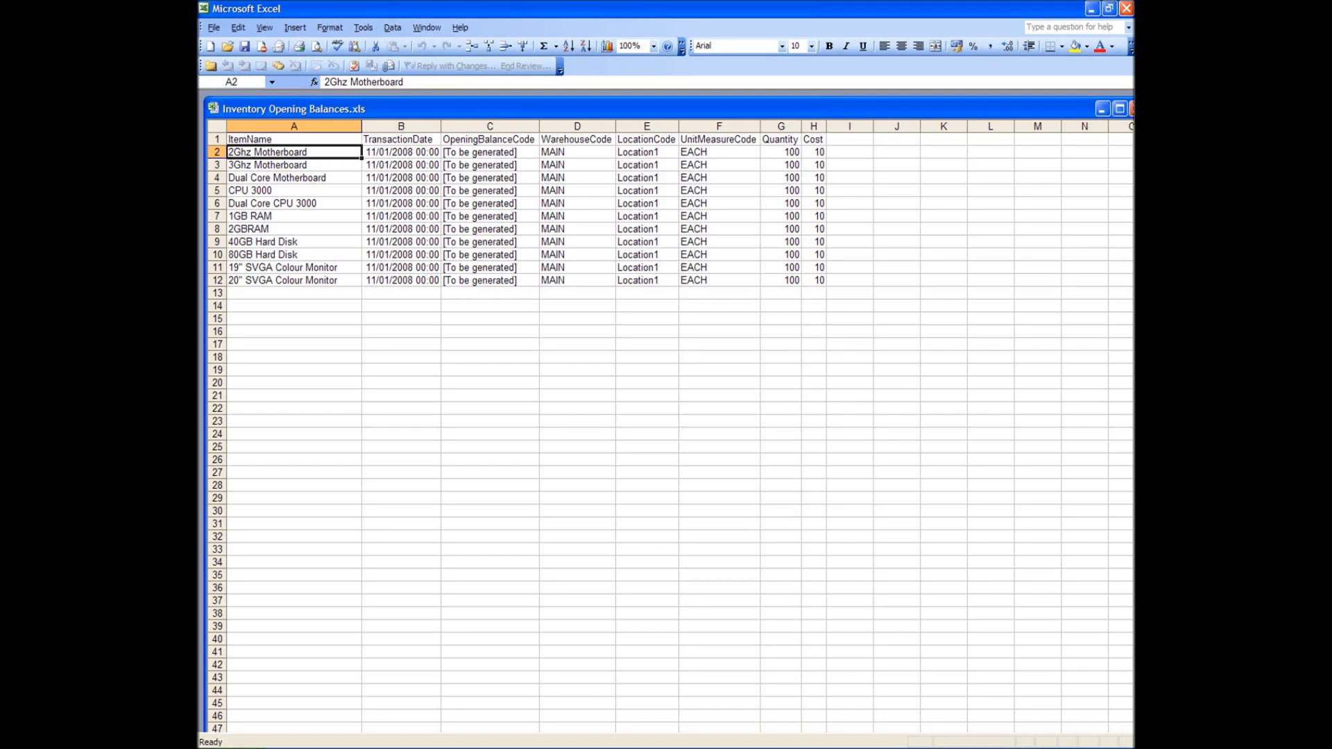
left_click(1132, 110)
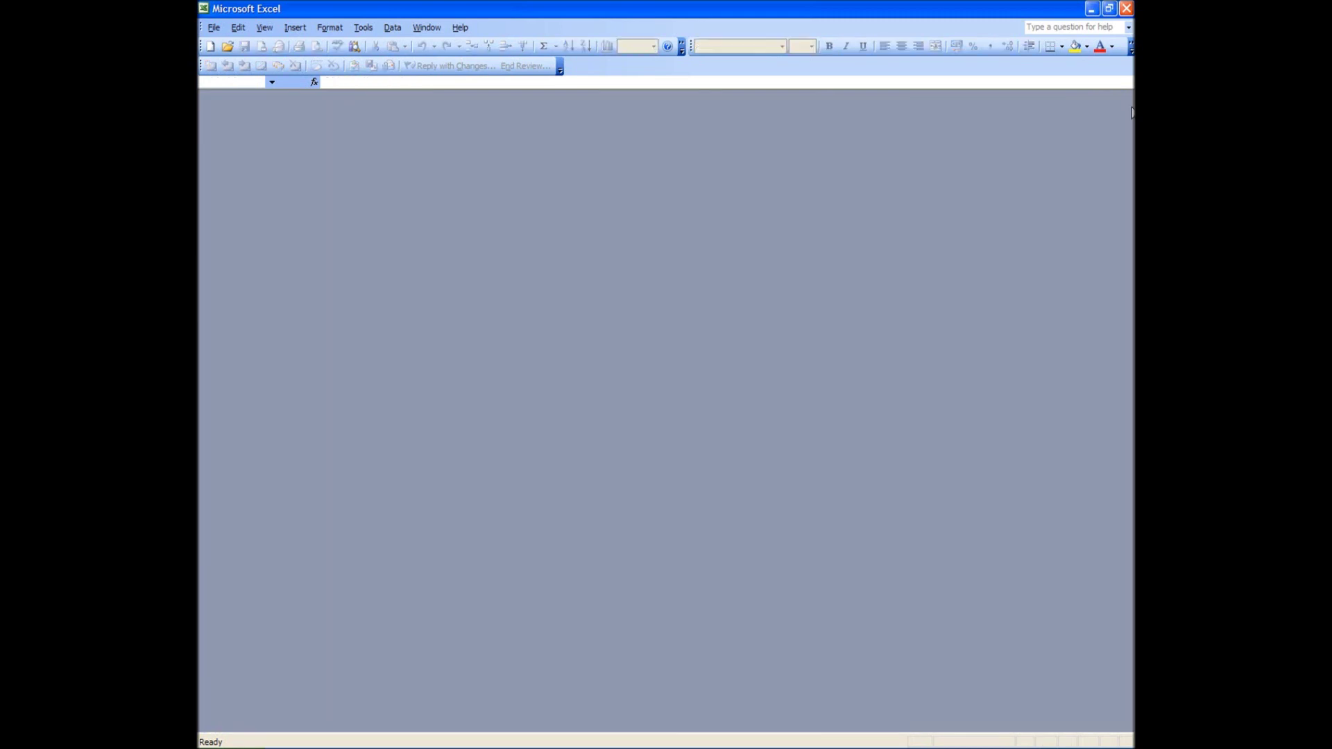
left_click(1127, 8)
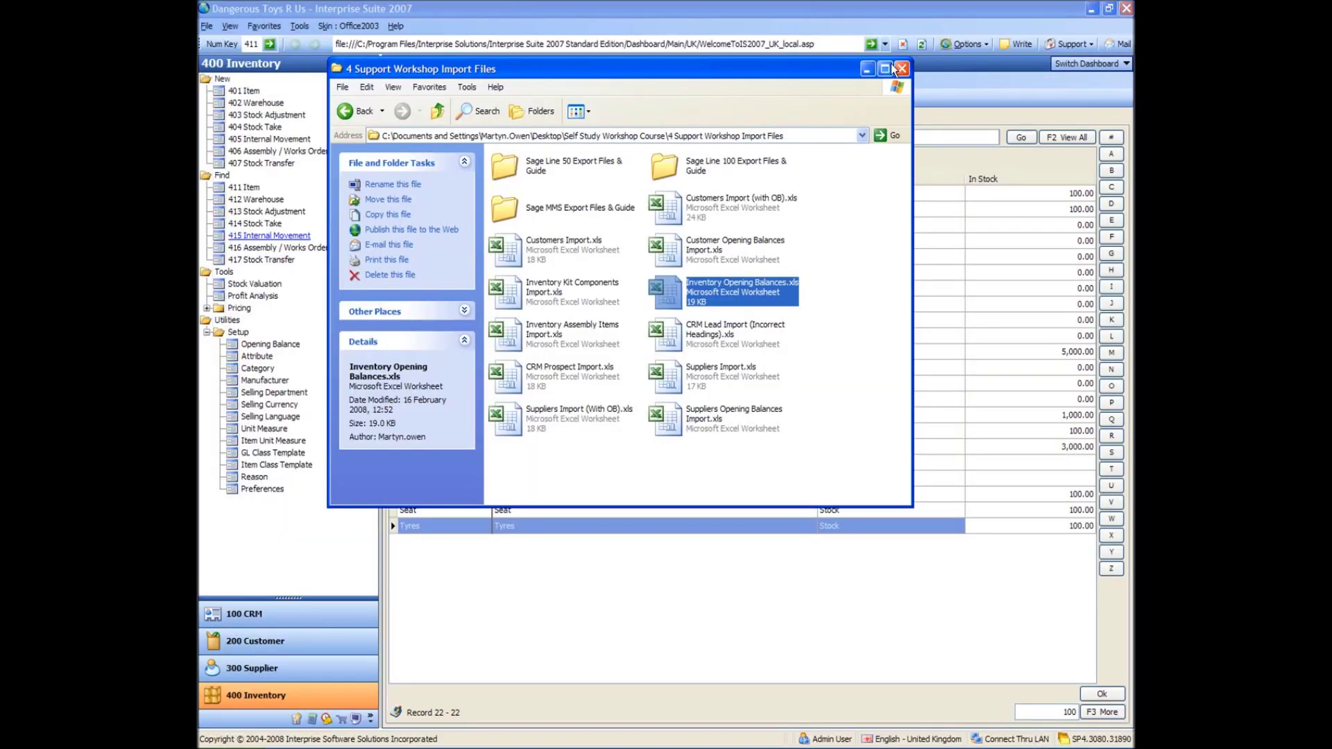
Switch back to Interprise Suite, start the Import Wizard from System Manager, and choose Inventory as the table source.
left_click(866, 68)
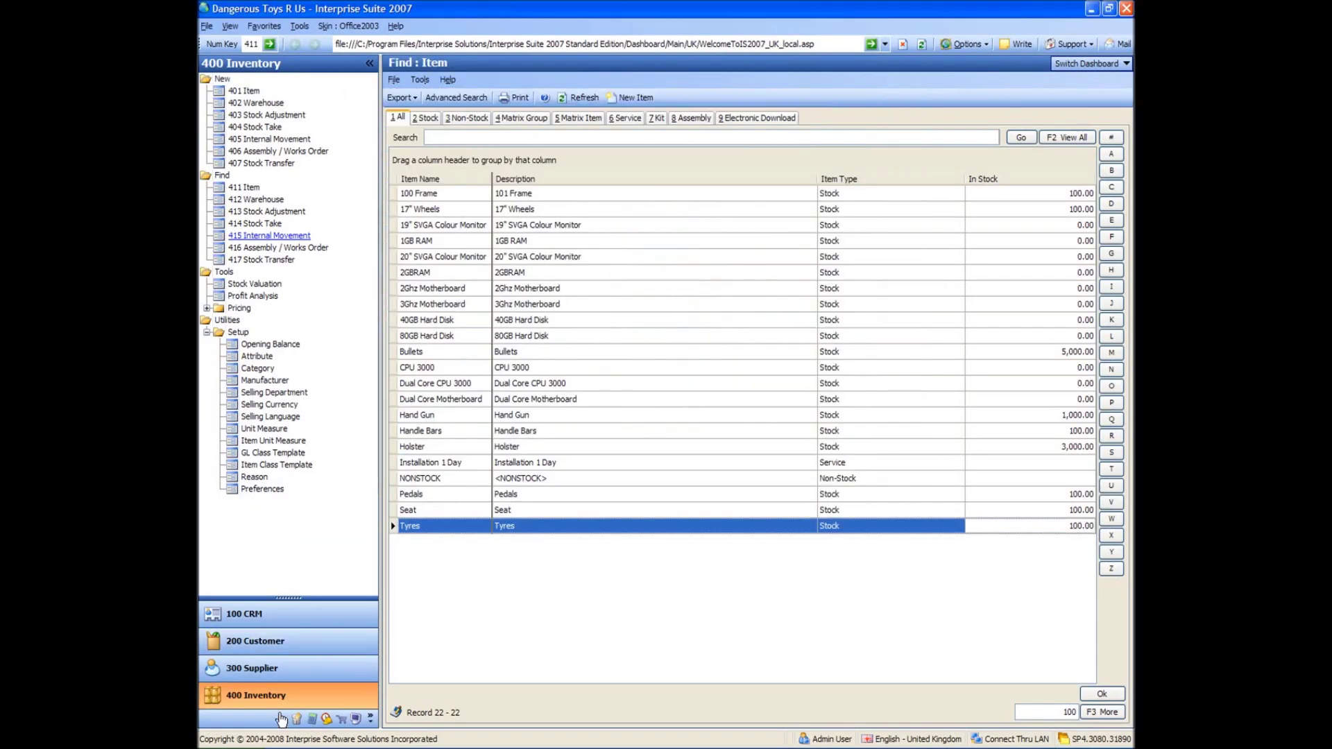
left_click(355, 719)
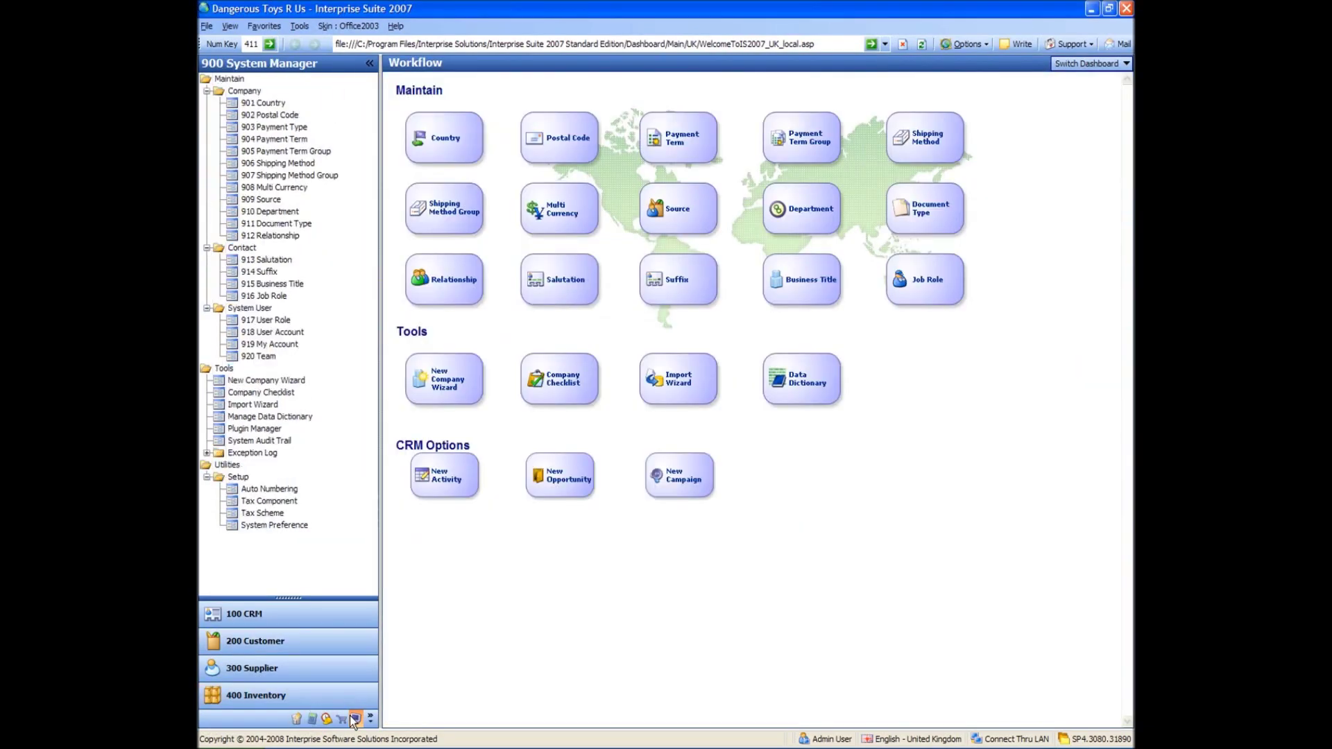
left_click(669, 380)
left_click(871, 583)
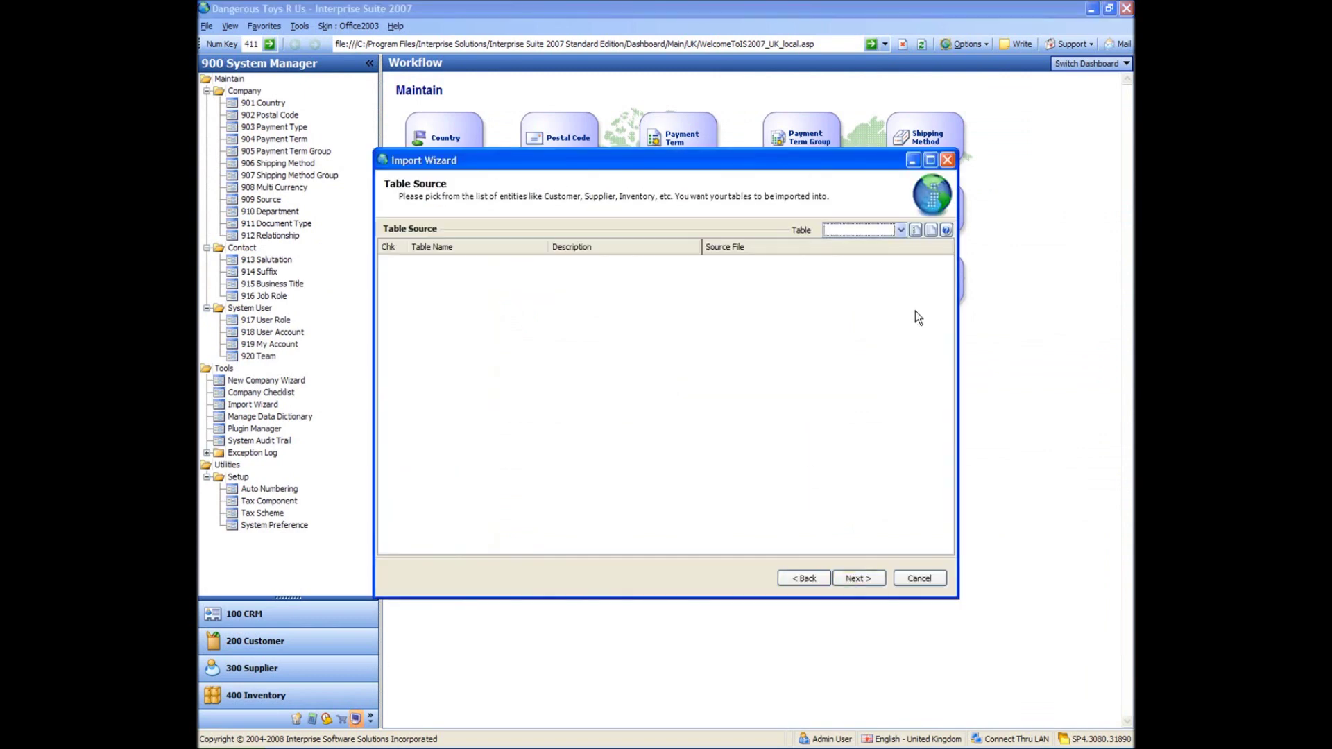
left_click(900, 231)
left_click(852, 288)
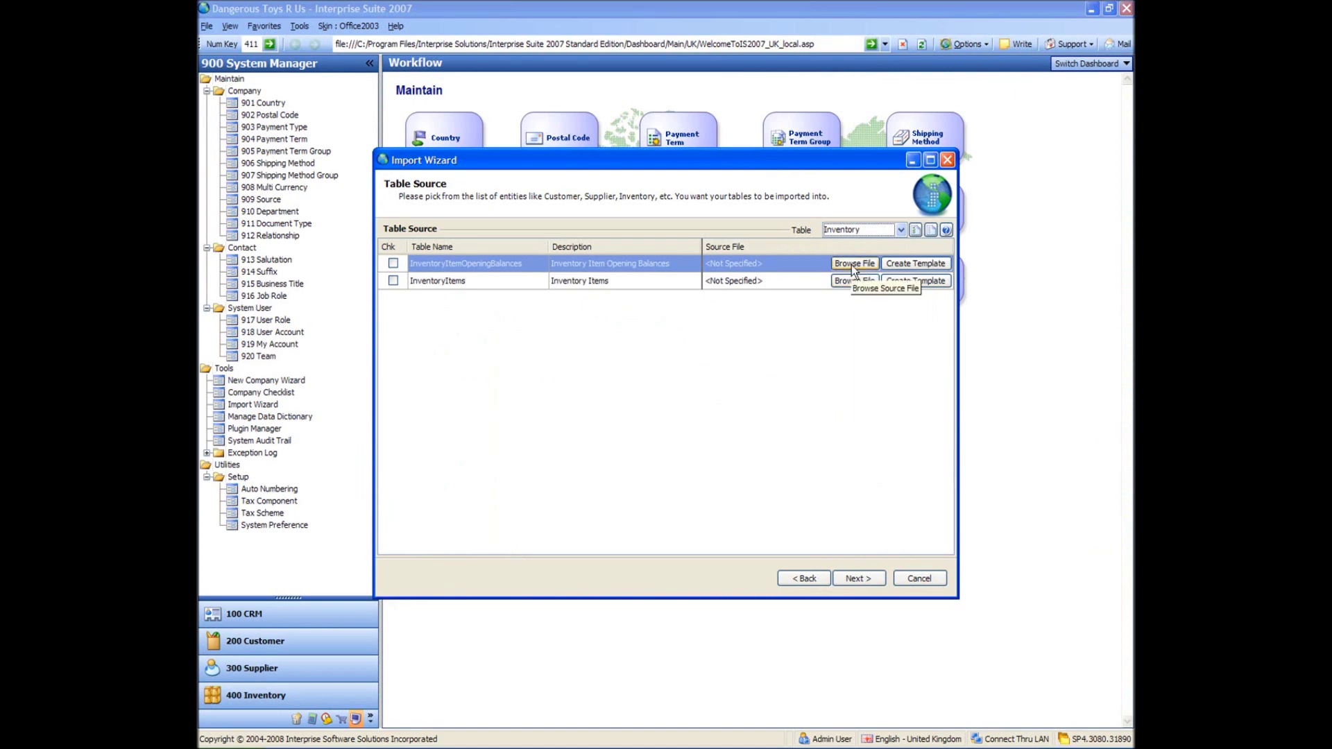
Import Inventory Opening Balances.xls into the InventoryItemOpeningBalances table and finish the wizard.
left_click(851, 265)
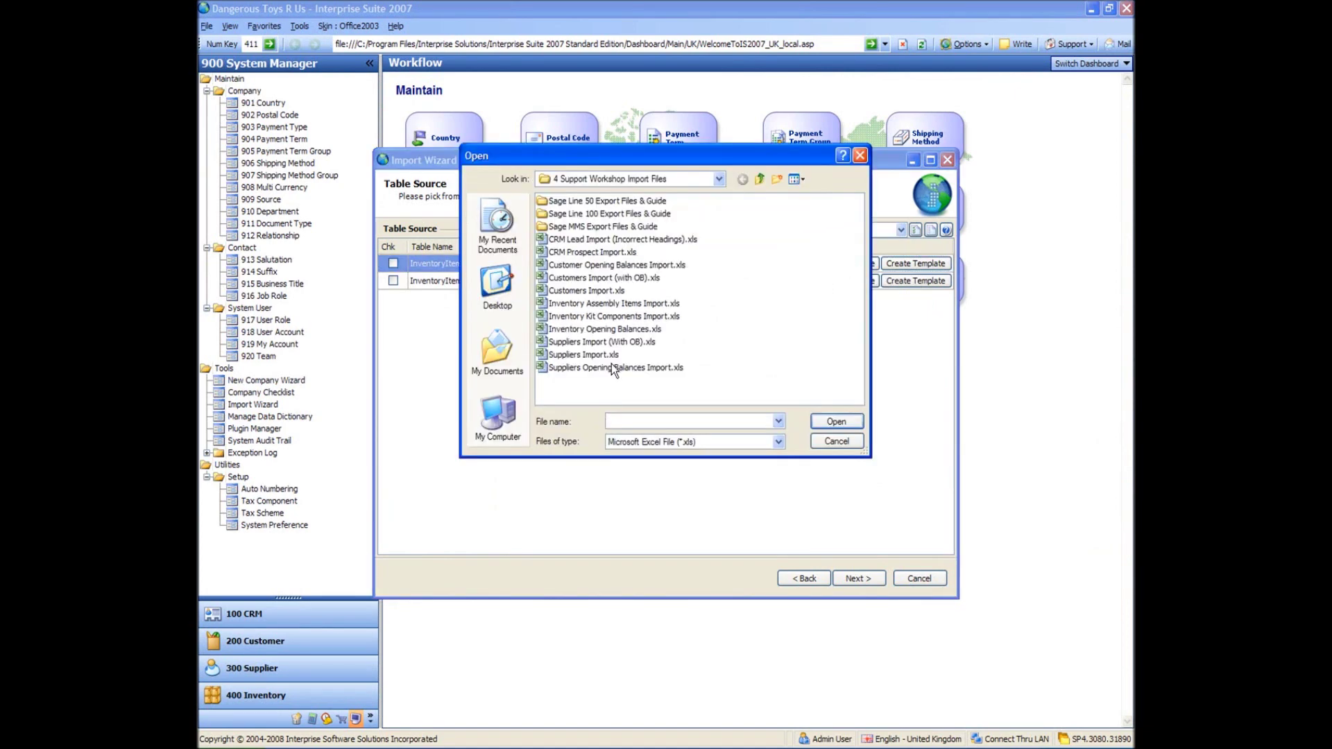
left_click(581, 330)
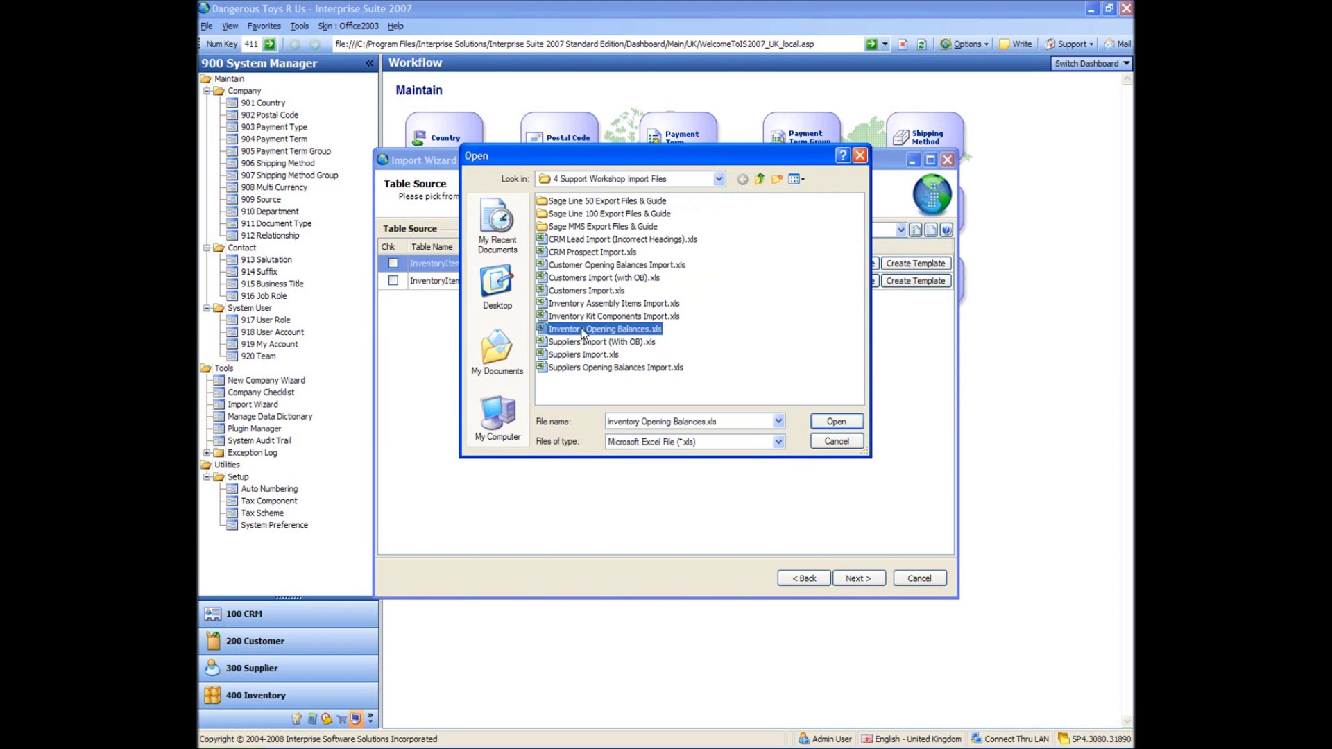
double_click(582, 330)
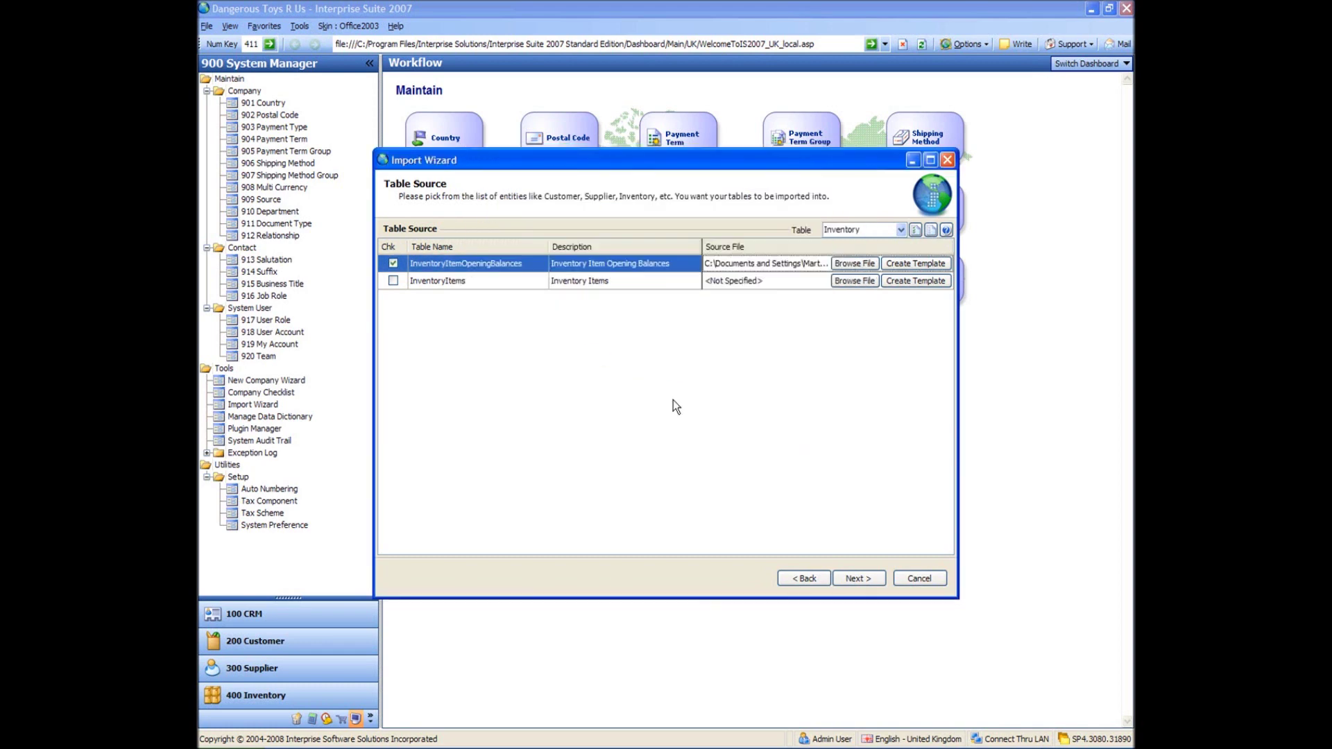
left_click(854, 573)
left_click(451, 501)
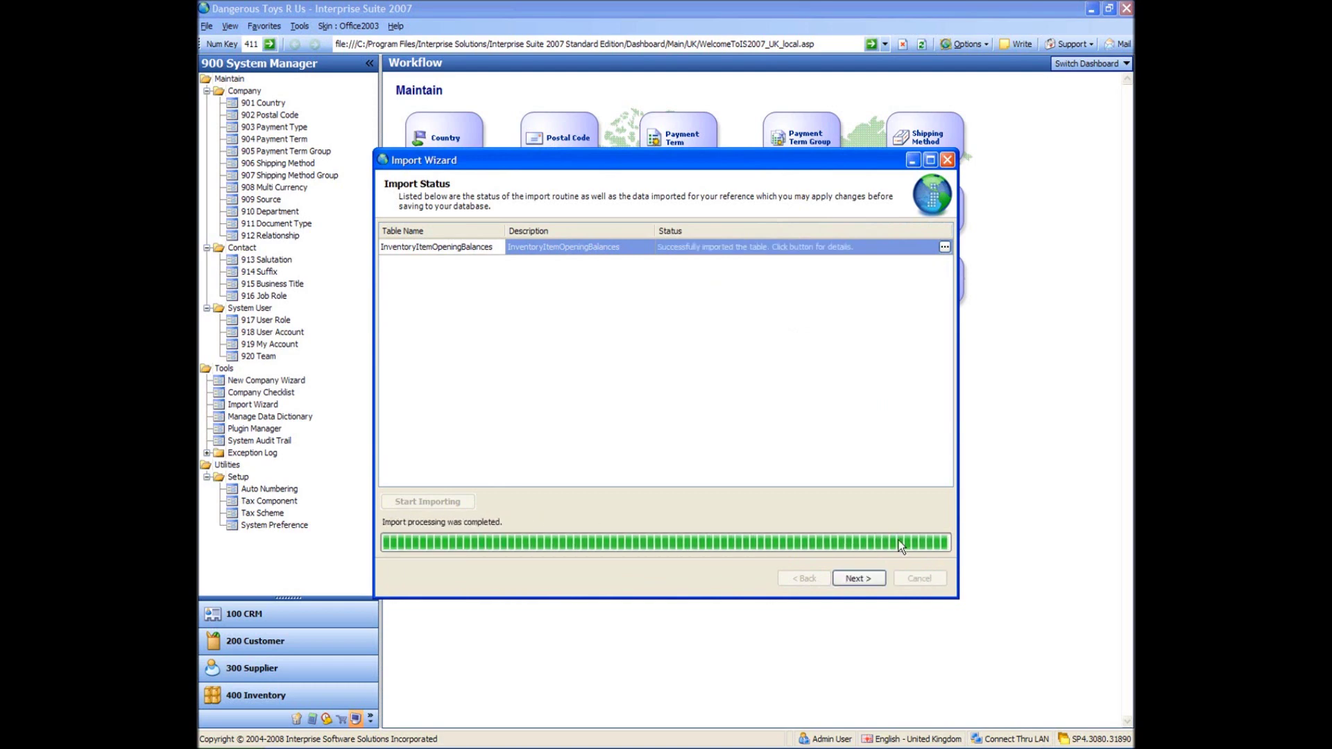
left_click(859, 579)
left_click(860, 579)
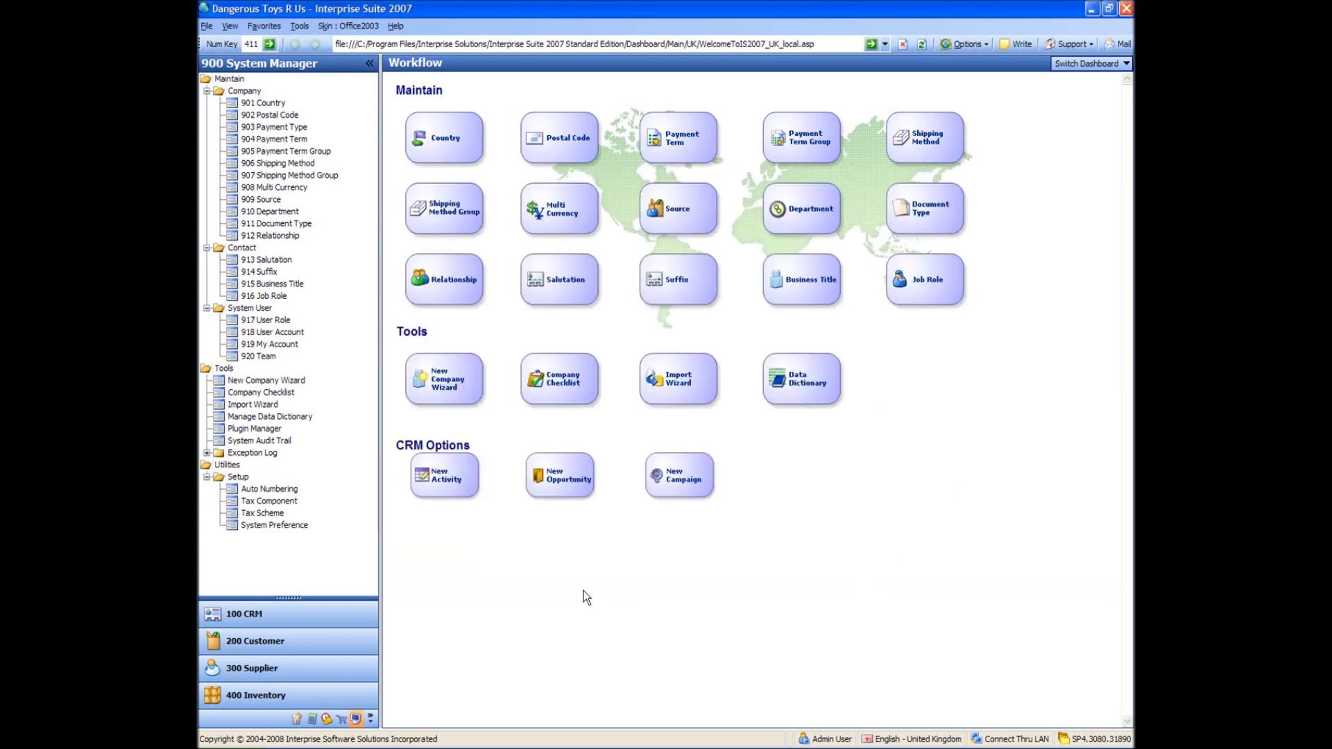
Return to the Inventory item list, reload it, and check the In Stock quantities of the computer component items.
left_click(277, 695)
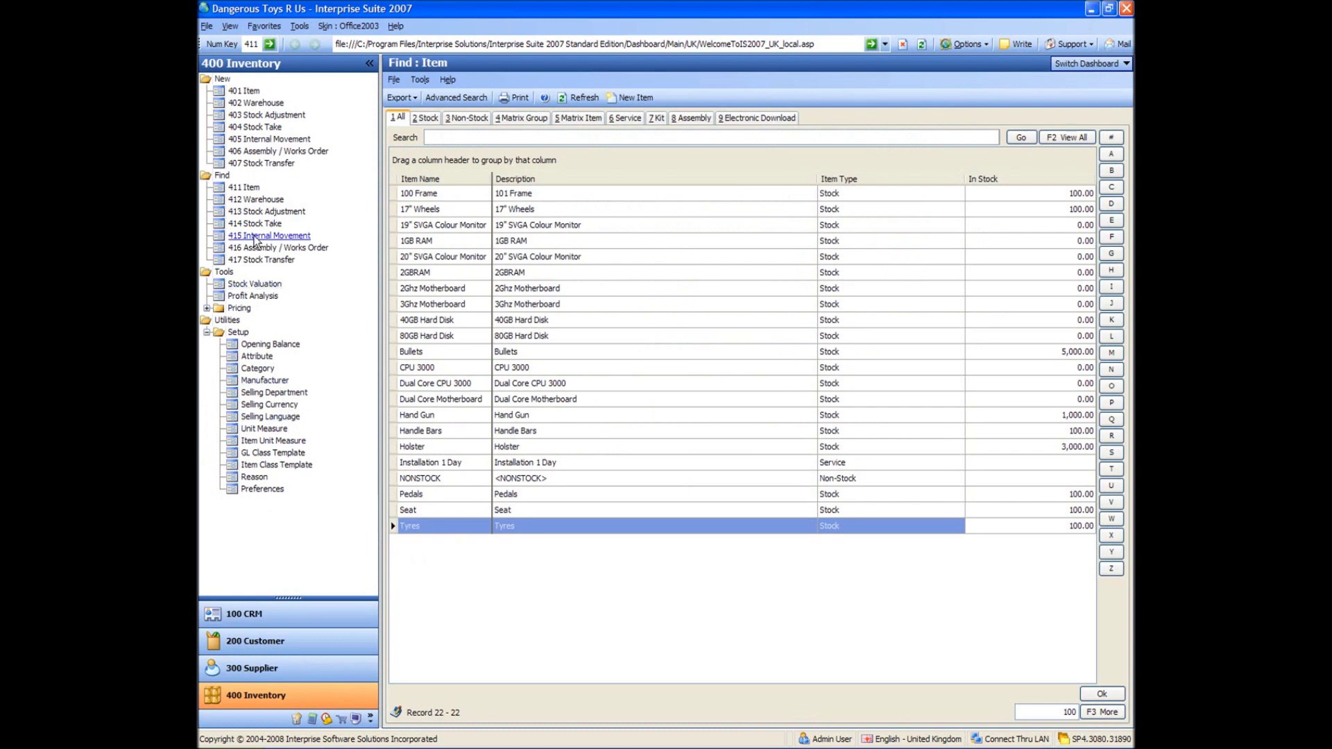
left_click(843, 304)
left_click(735, 255)
left_click(741, 369)
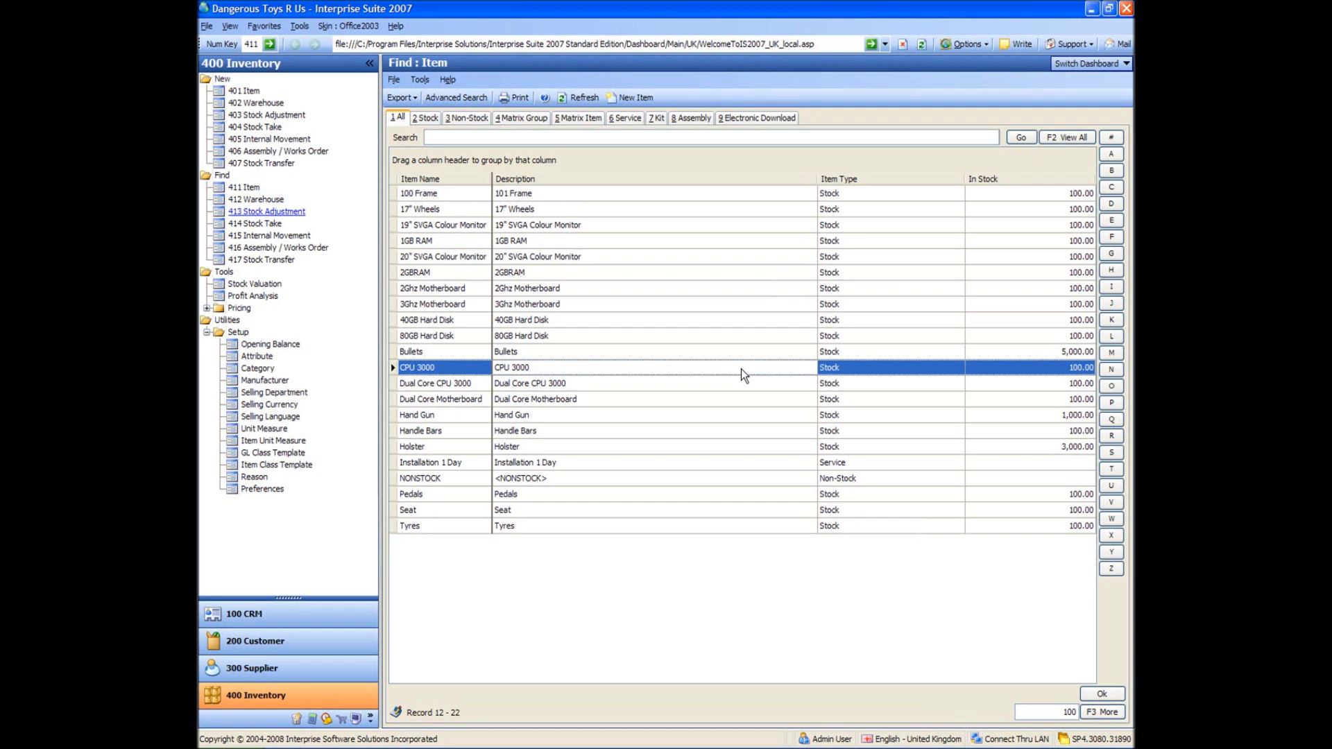
left_click(596, 319)
left_click(451, 241)
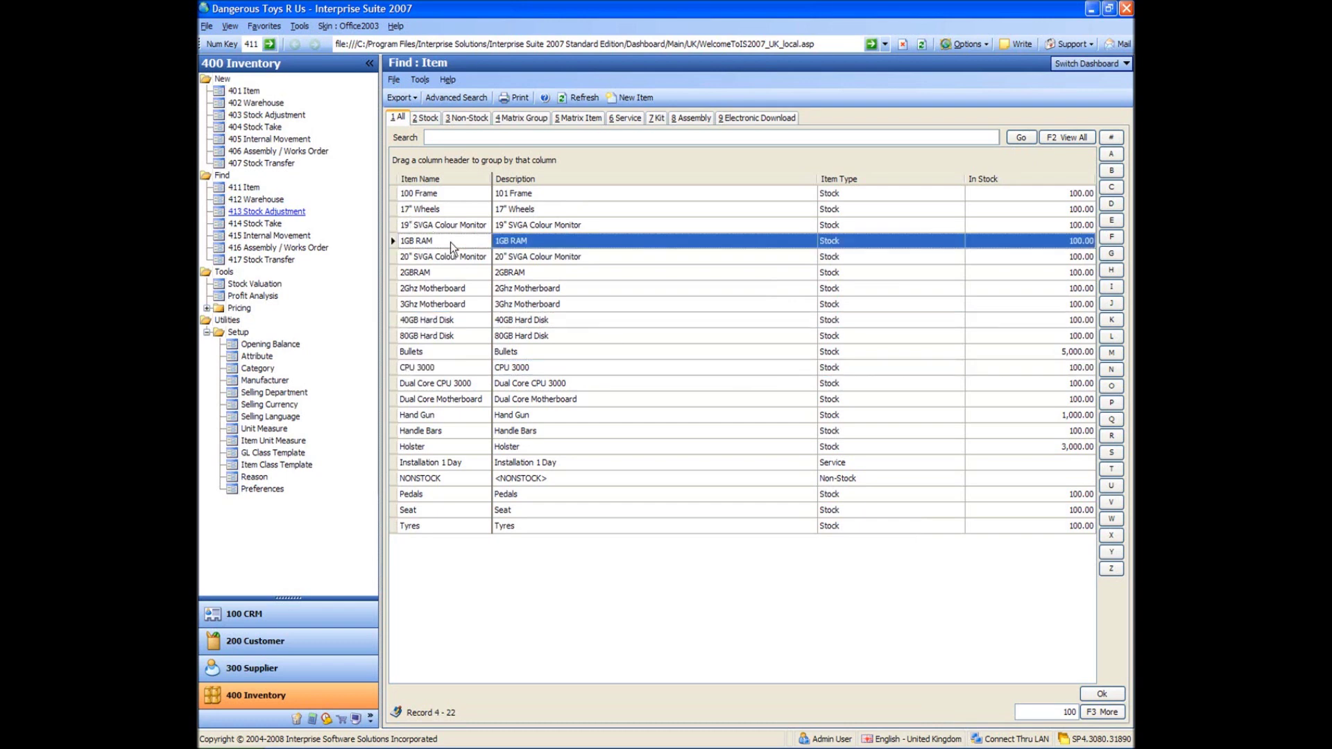
Create a new Kit item with Computer Kit as both item name and description, keeping the default unit of measure.
left_click(244, 91)
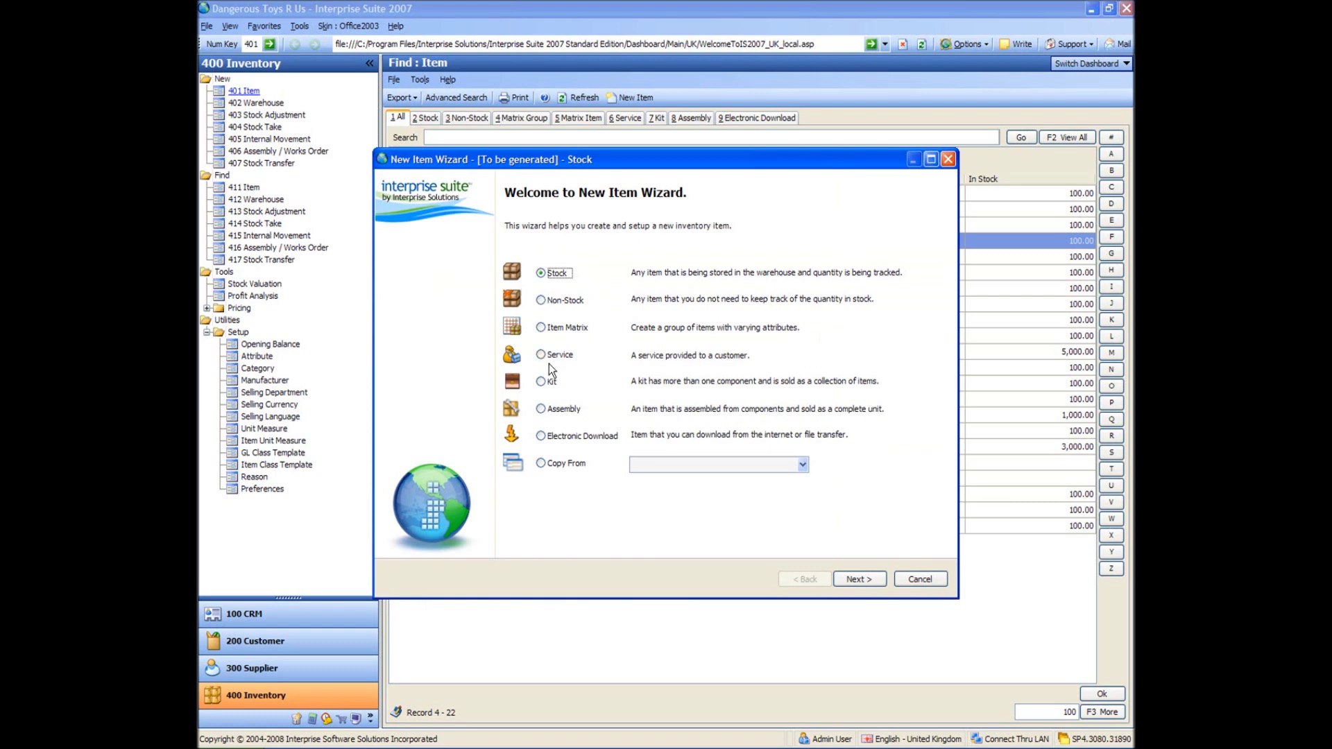
left_click(547, 383)
left_click(873, 585)
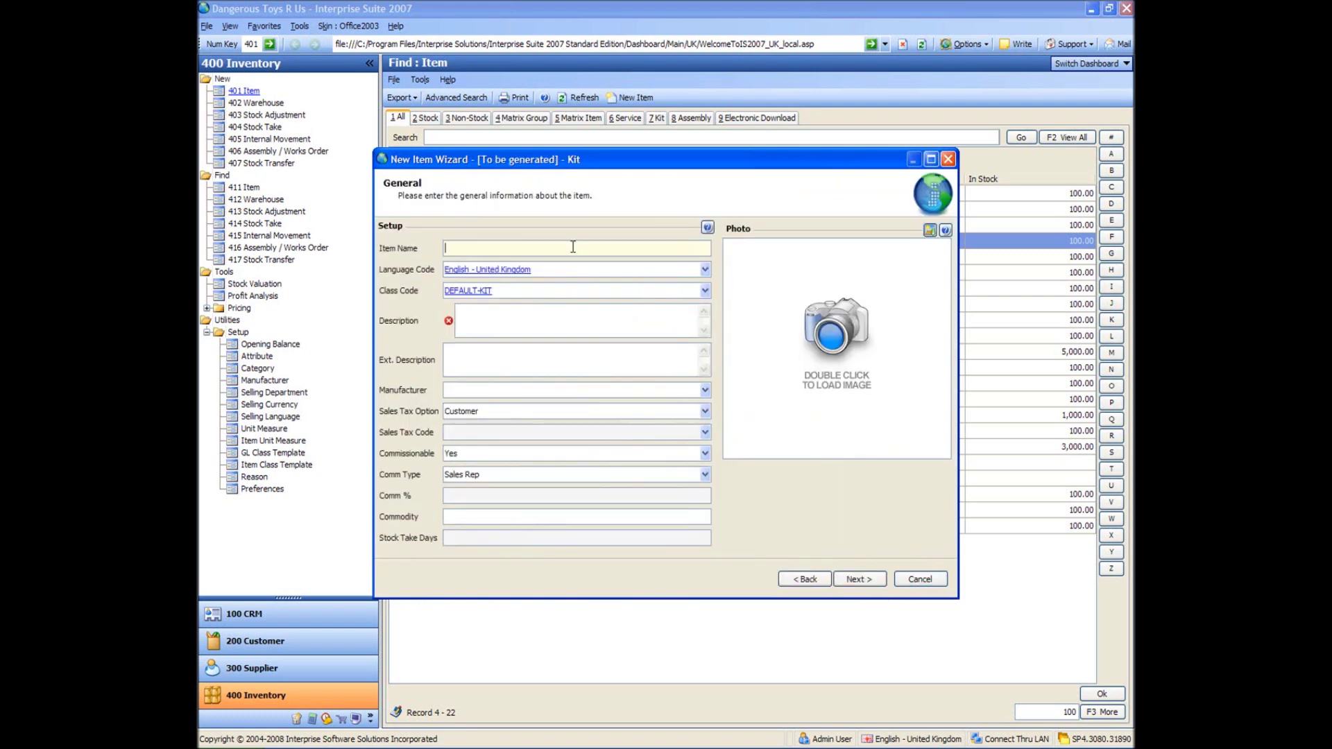
type("Computer Kit")
key("Tab")
key("Tab")
key("Tab")
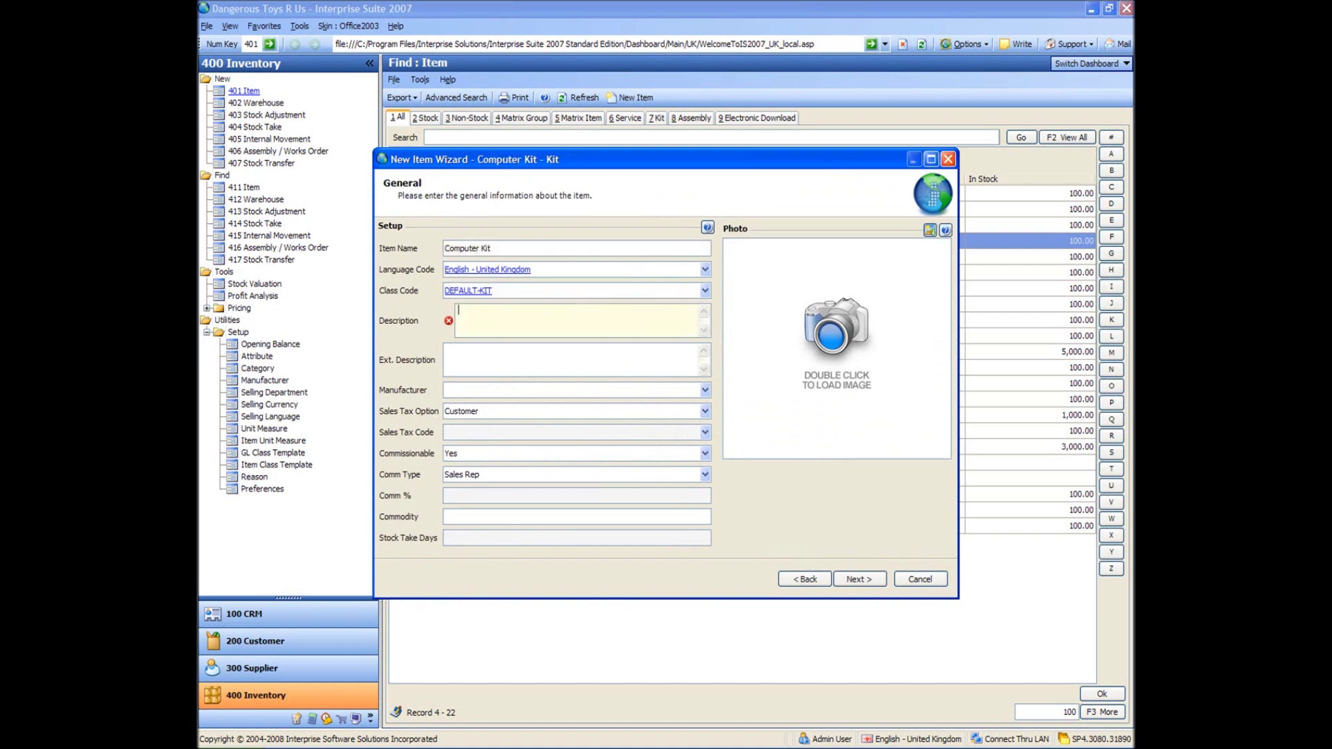
type("Computer Kit")
key("Tab")
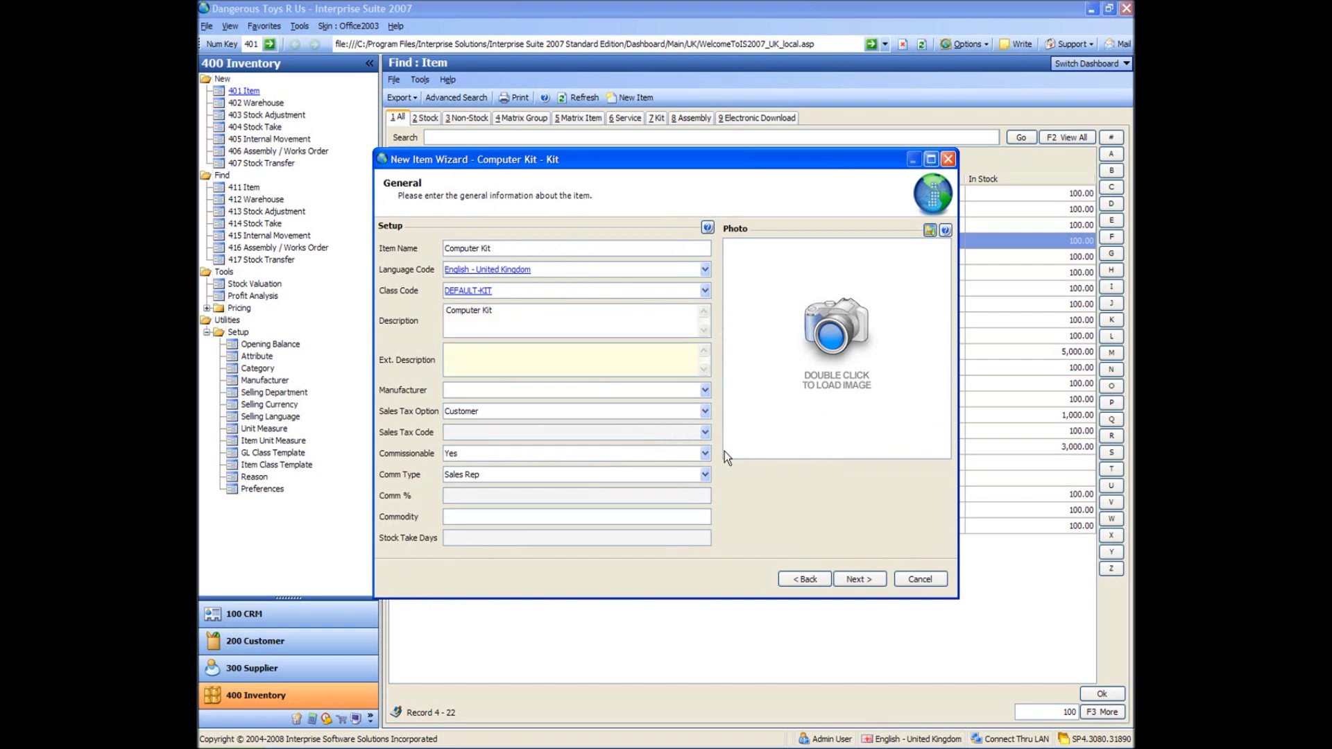
left_click(865, 580)
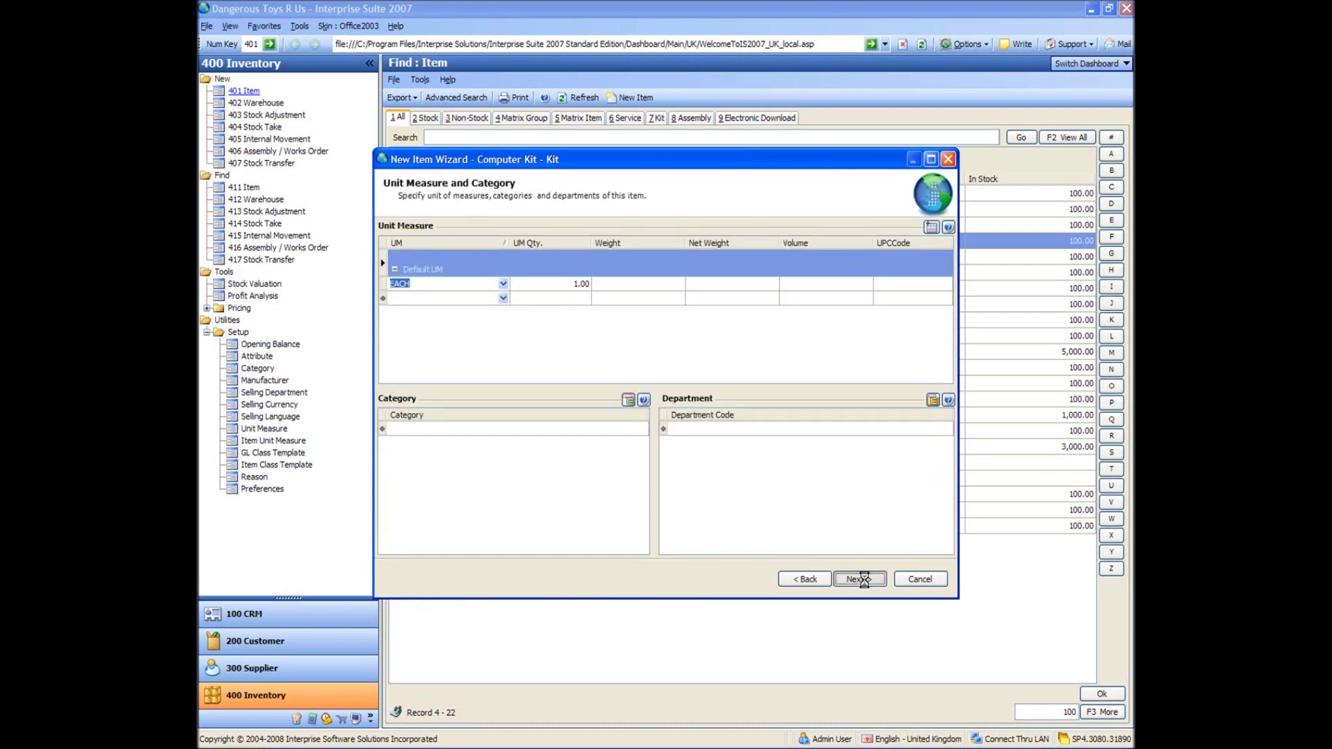
left_click(864, 580)
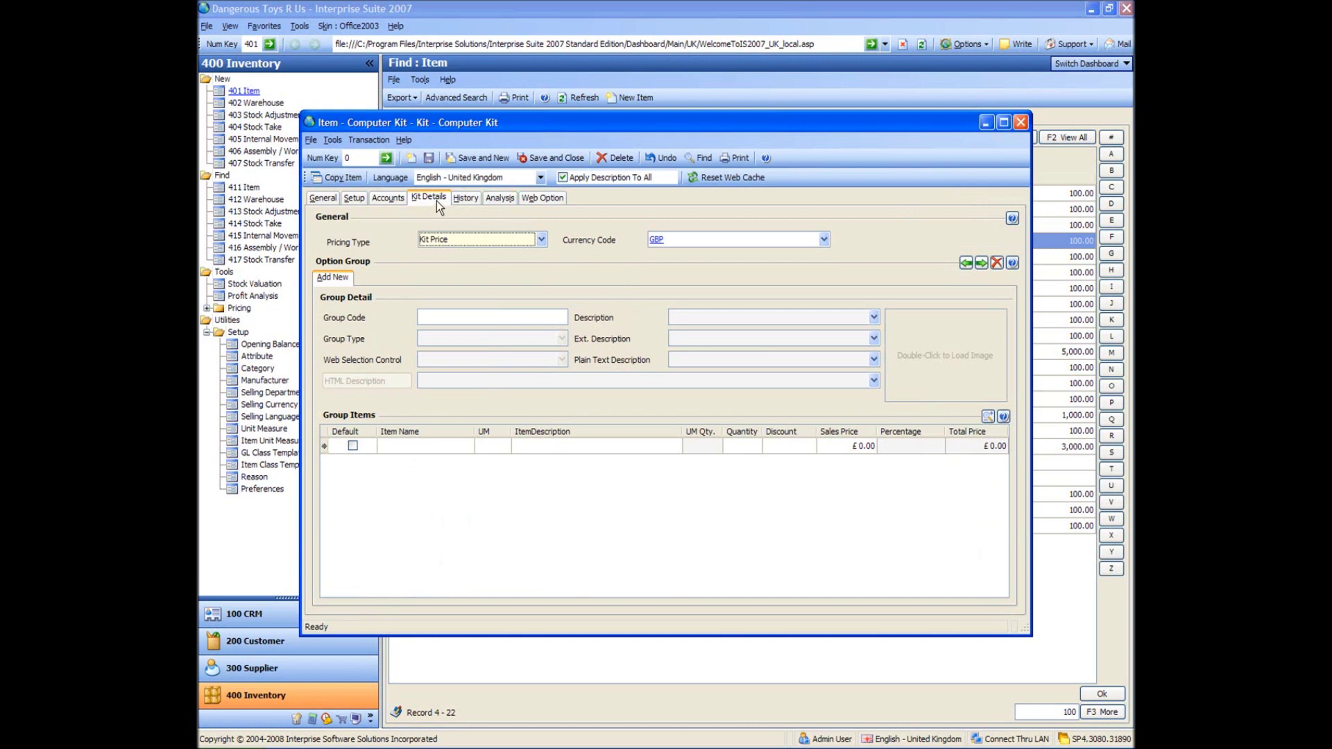
Add an option group with the code What Motherboard? to the kit details, keeping its group type as Required.
left_click(474, 320)
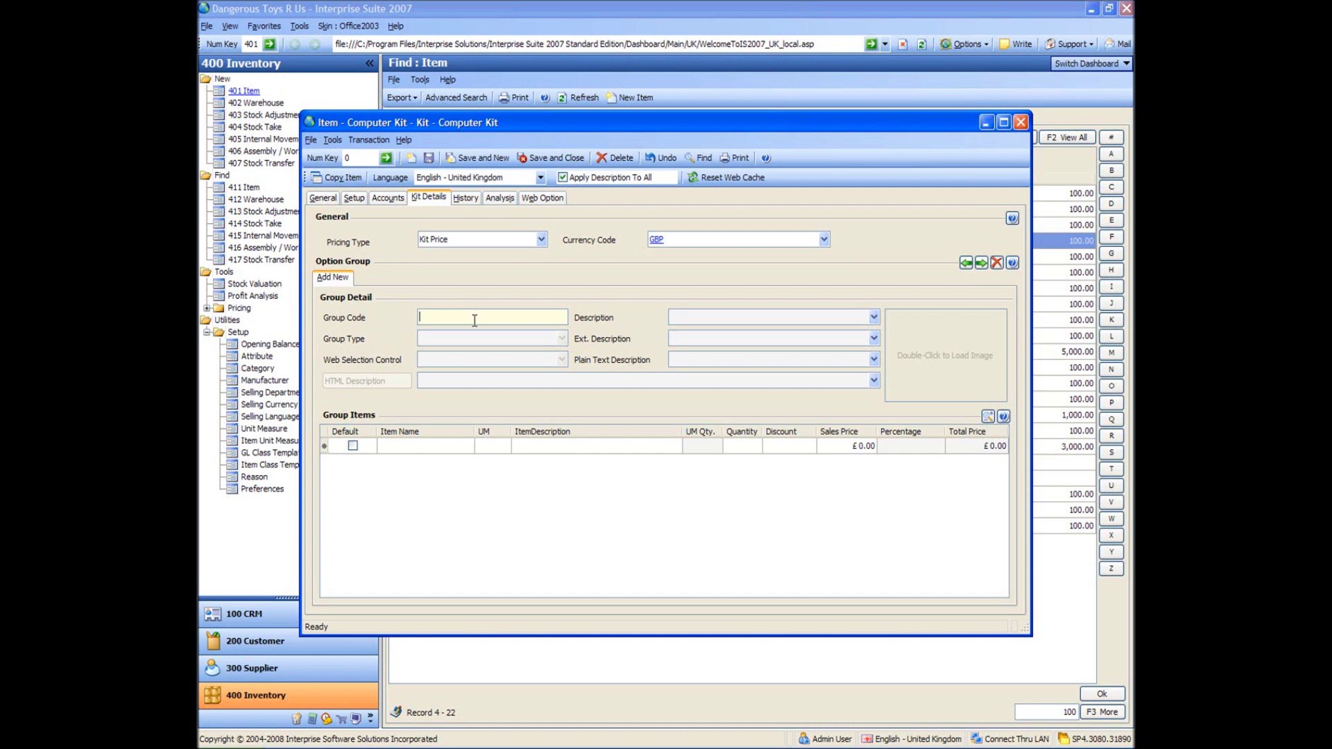
type("What Motherboard?")
key("Tab")
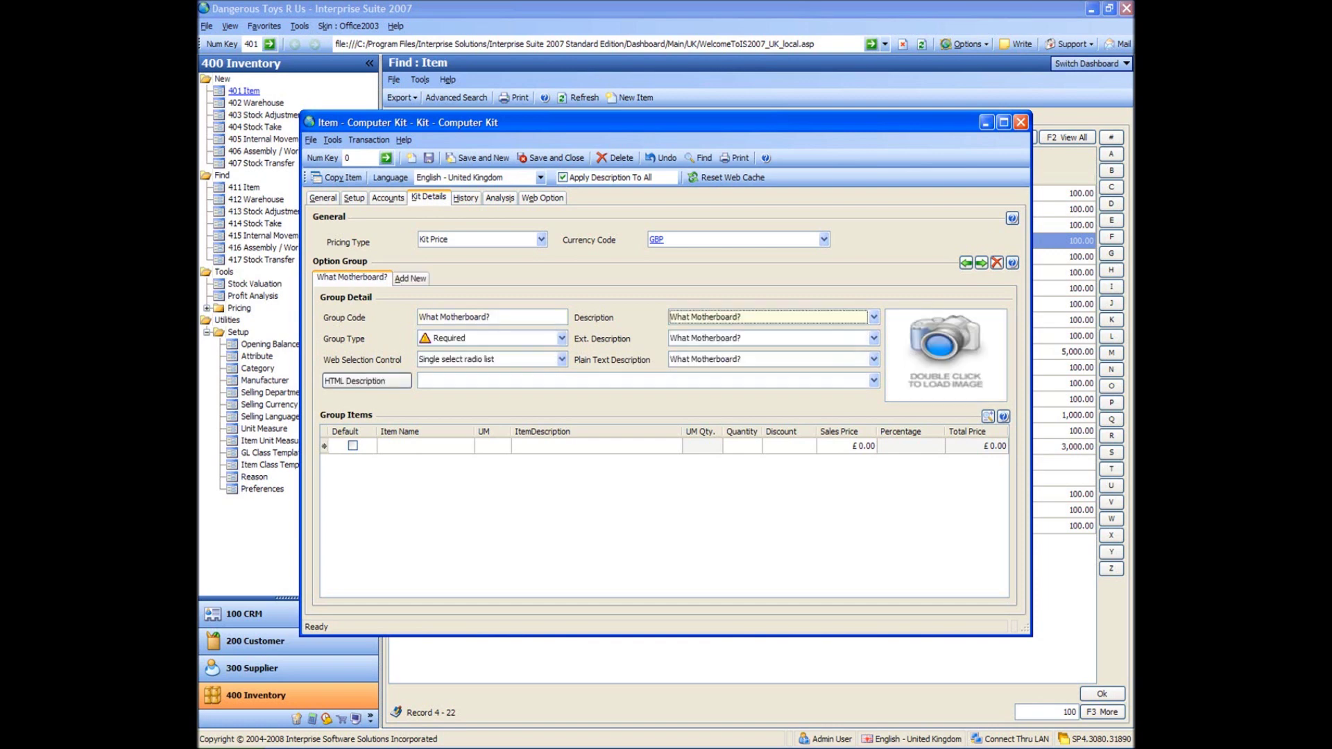
left_click(562, 338)
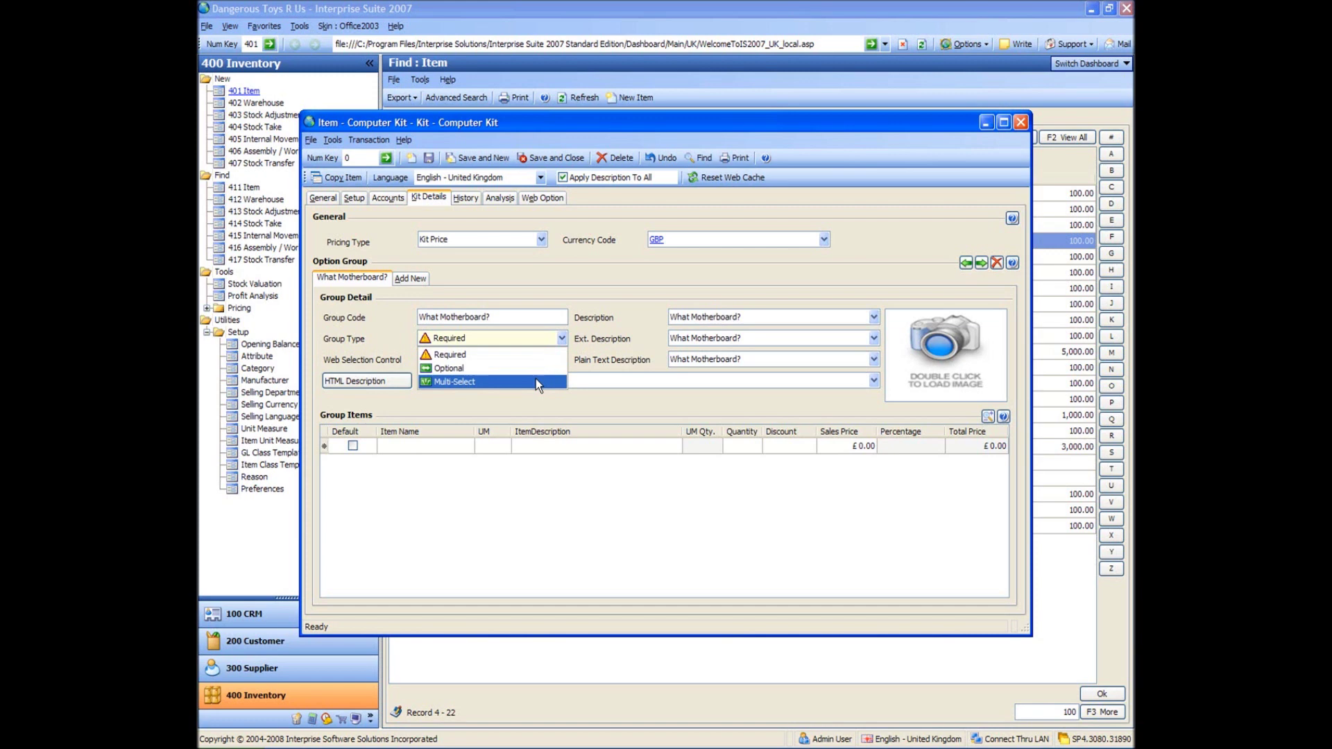
left_click(551, 340)
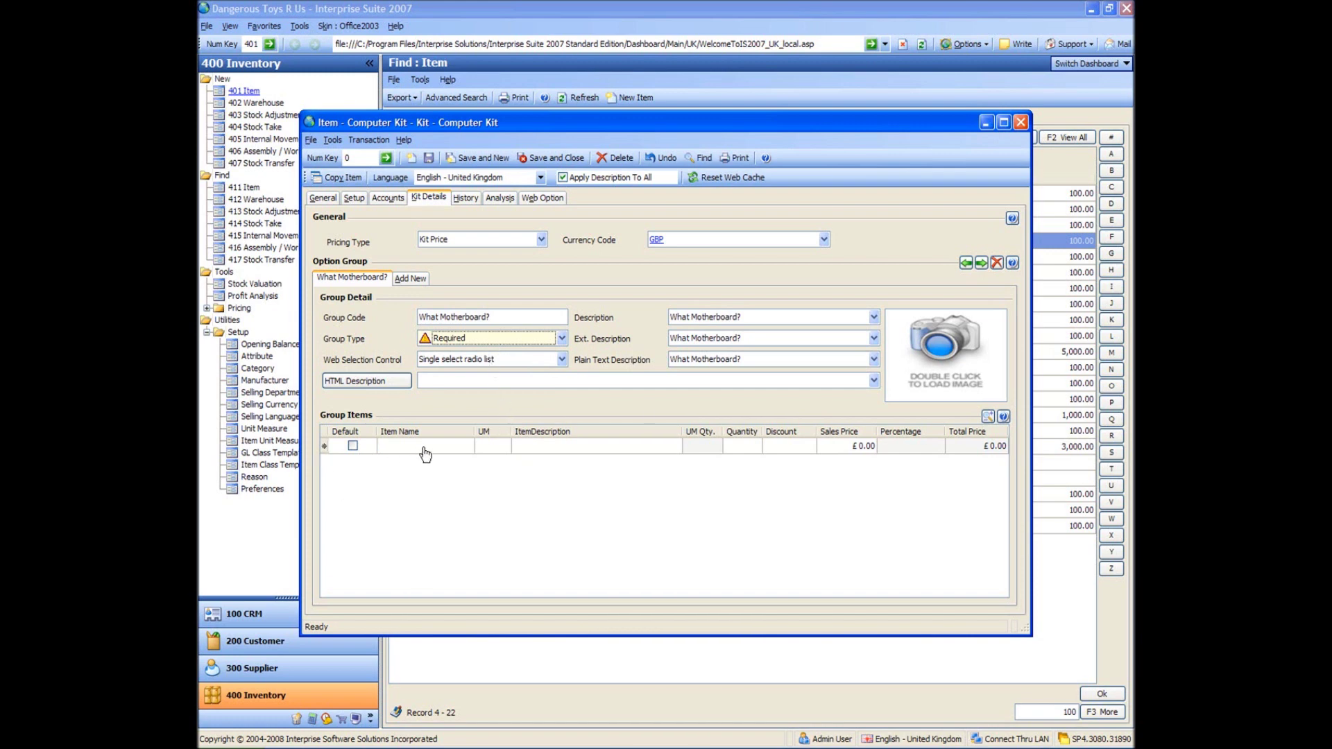
Add all items matching "mother" to the What Motherboard? group and make 3Ghz Motherboard the default.
left_click(447, 448)
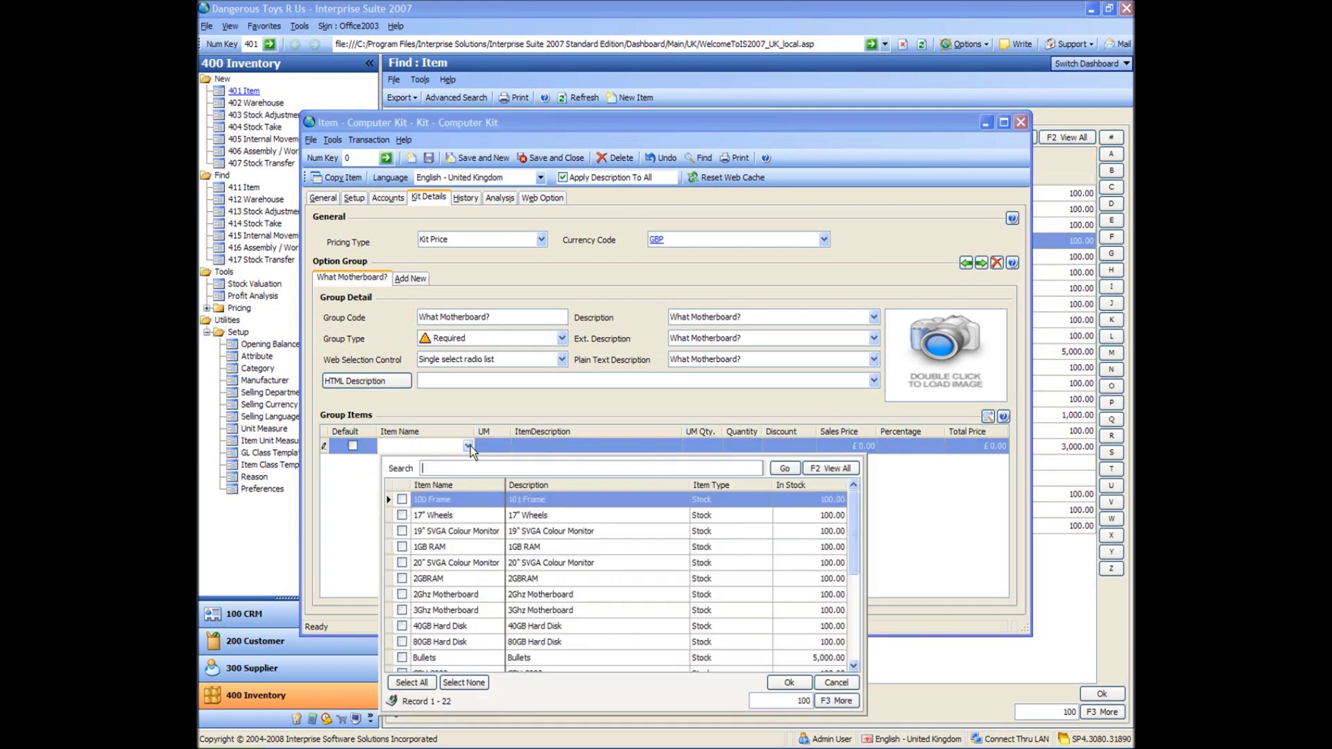
type("mother")
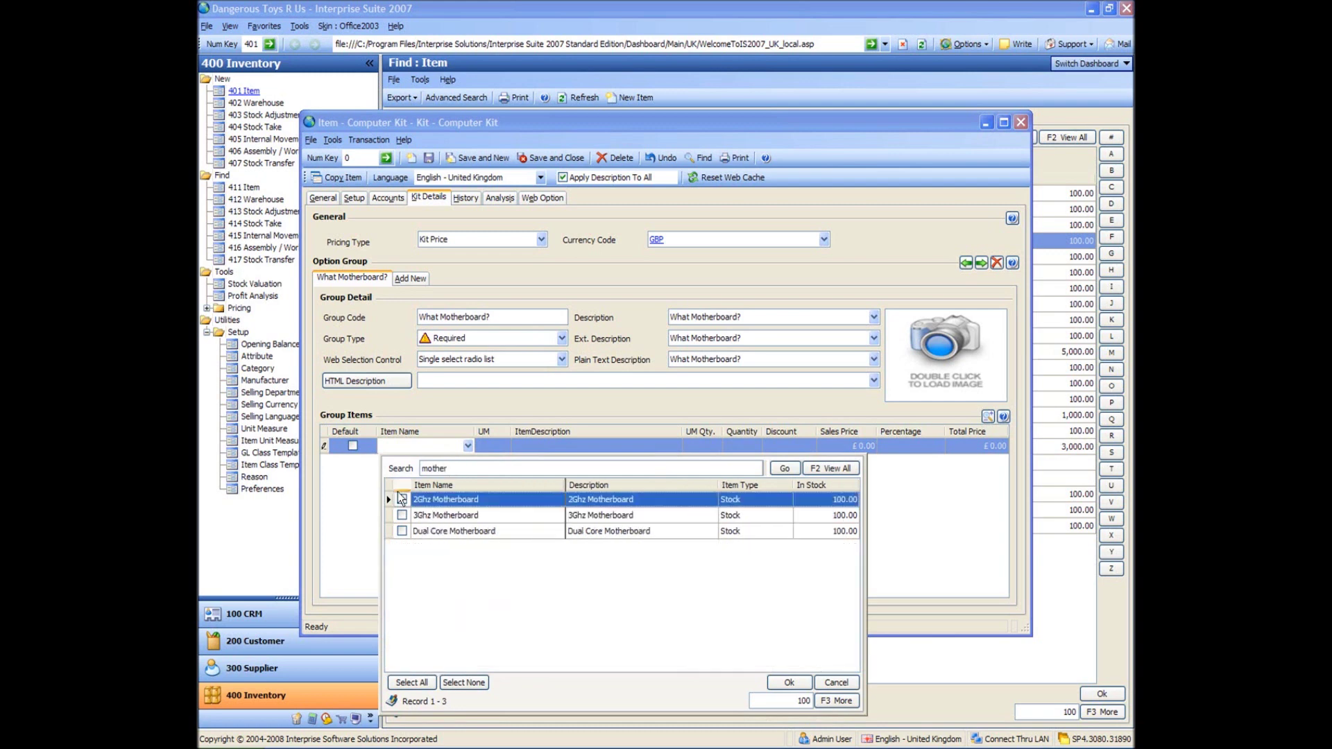
left_click(418, 684)
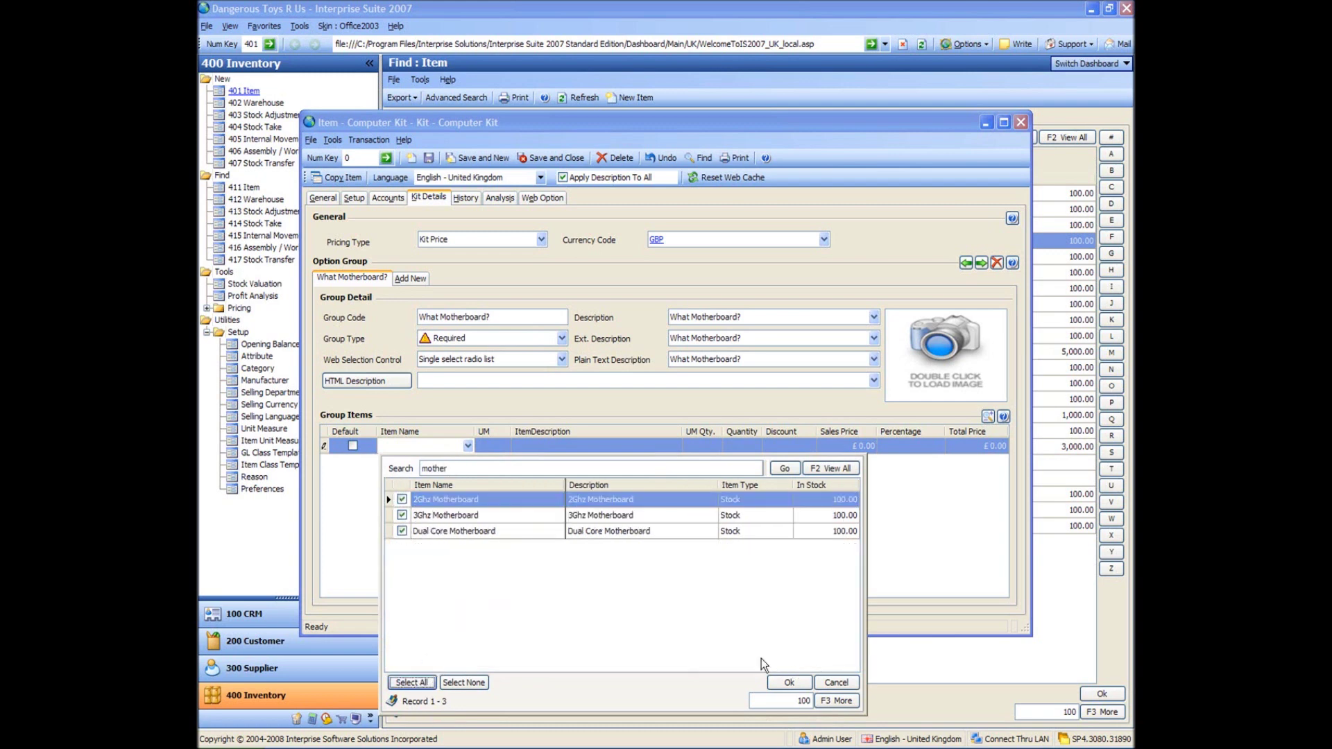
left_click(787, 683)
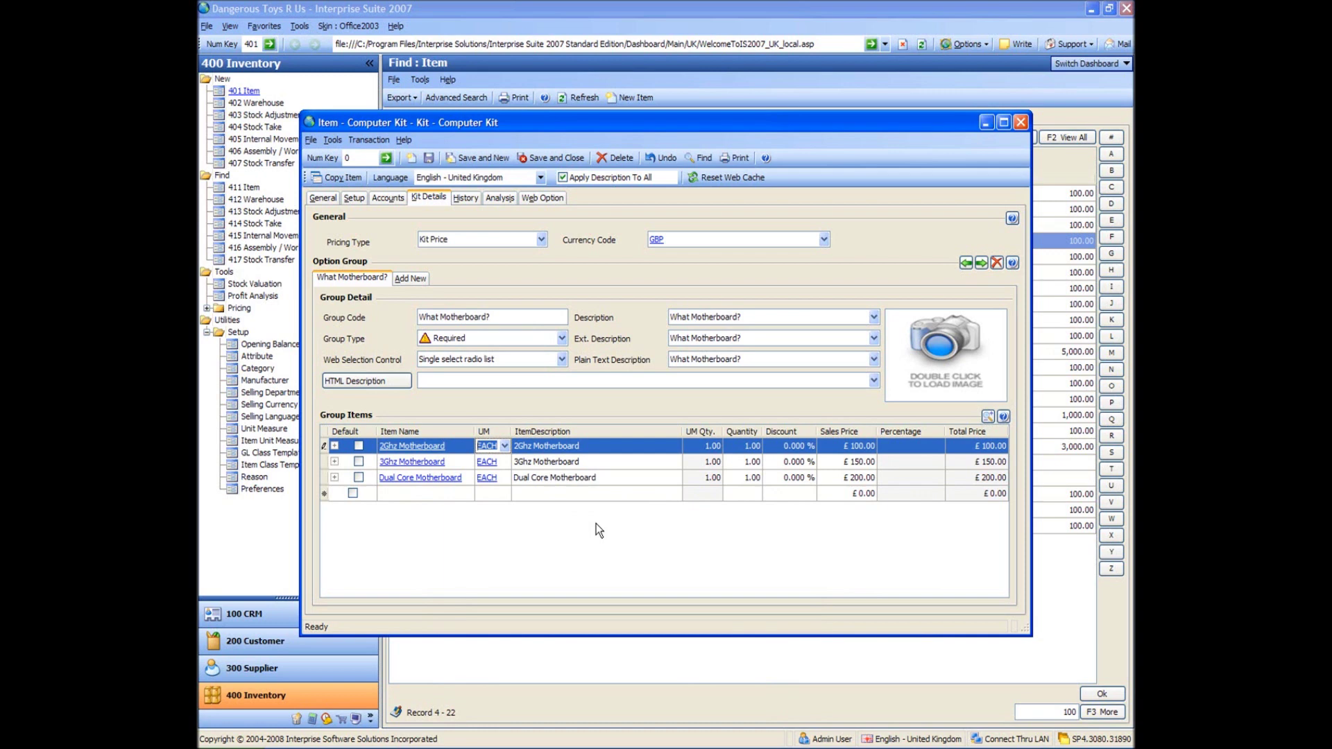
left_click(359, 461)
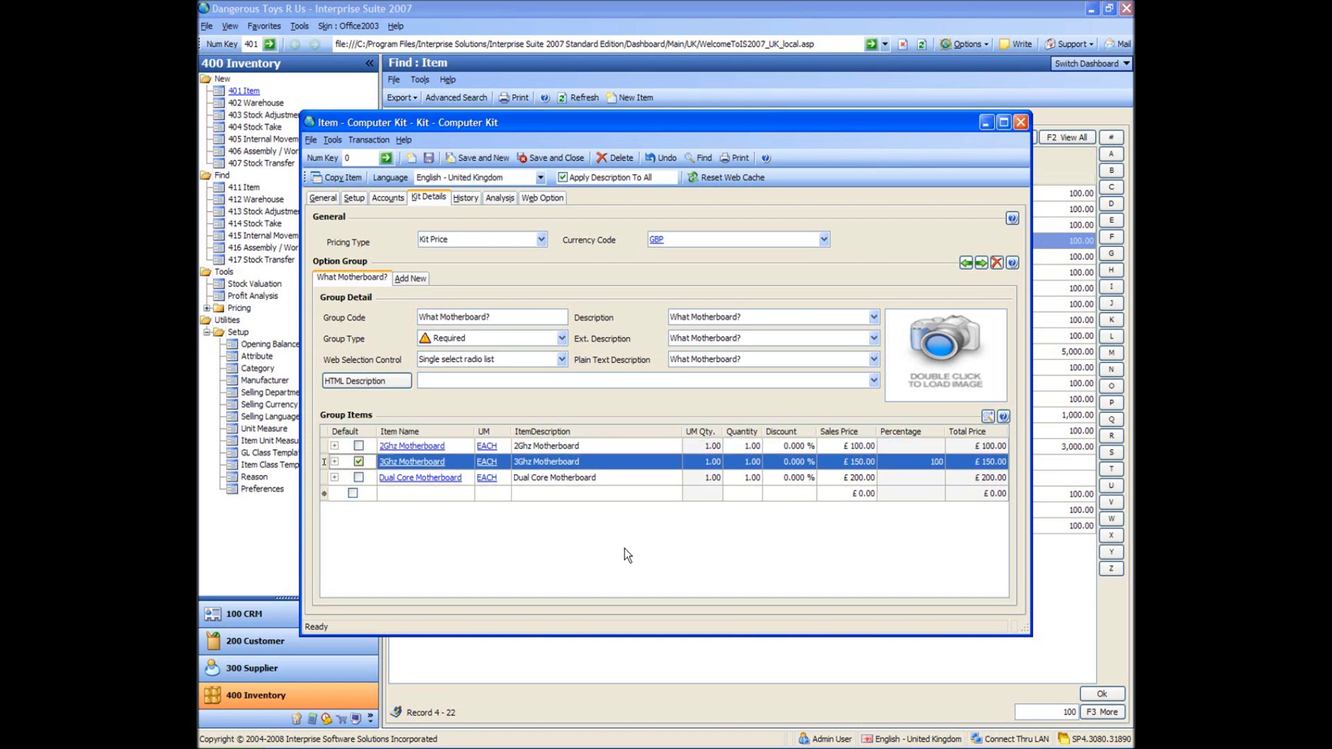
Add a second option group to the kit with the group code What CPU?
left_click(410, 277)
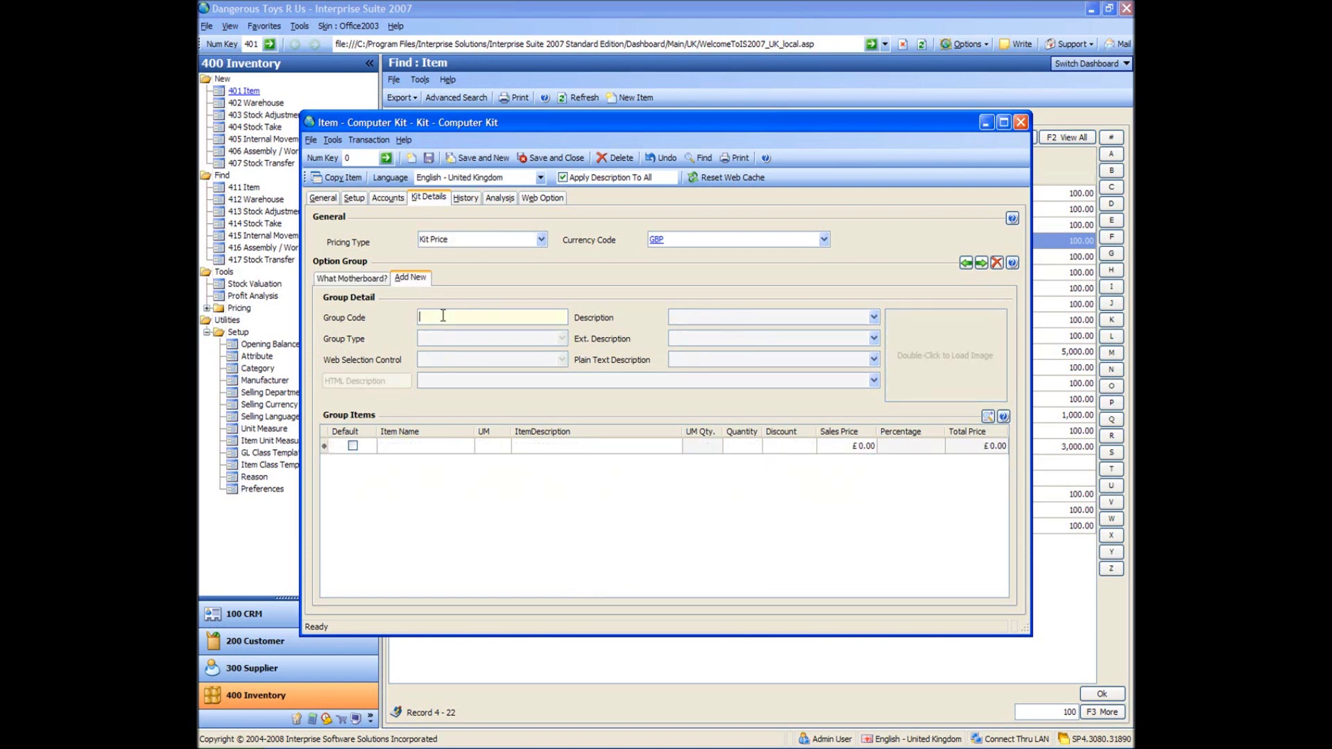
type("What CPU?")
key("Tab")
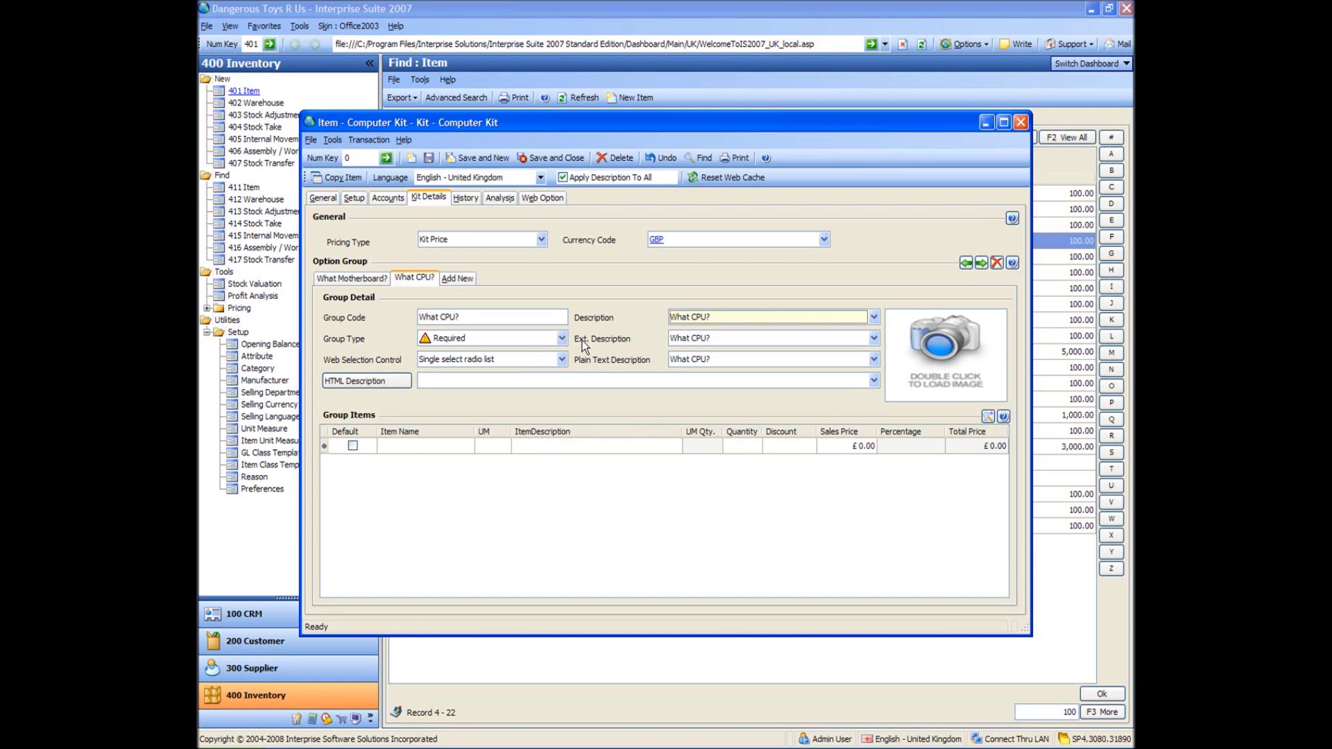
Add all items matching "cpu" to the What CPU? group and make CPU 3000 the default.
left_click(412, 448)
type("cpu")
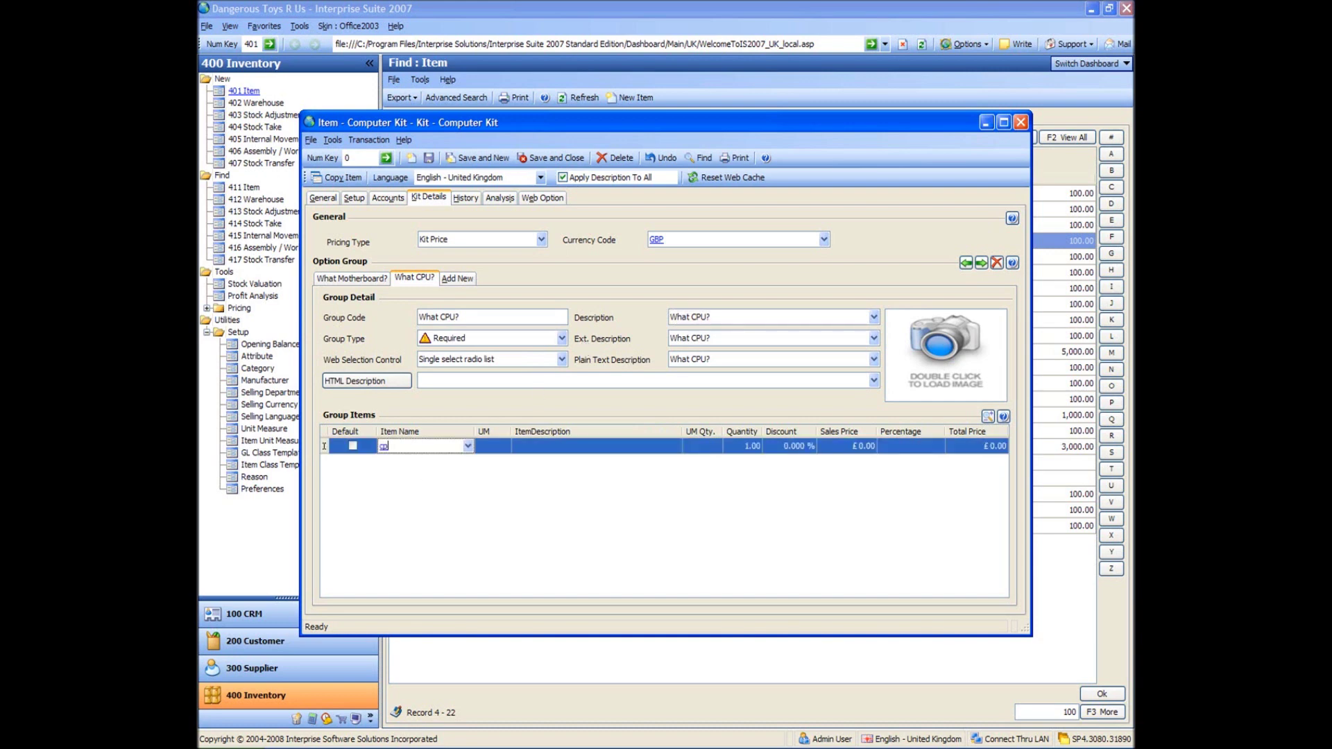
key("Tab")
left_click(412, 682)
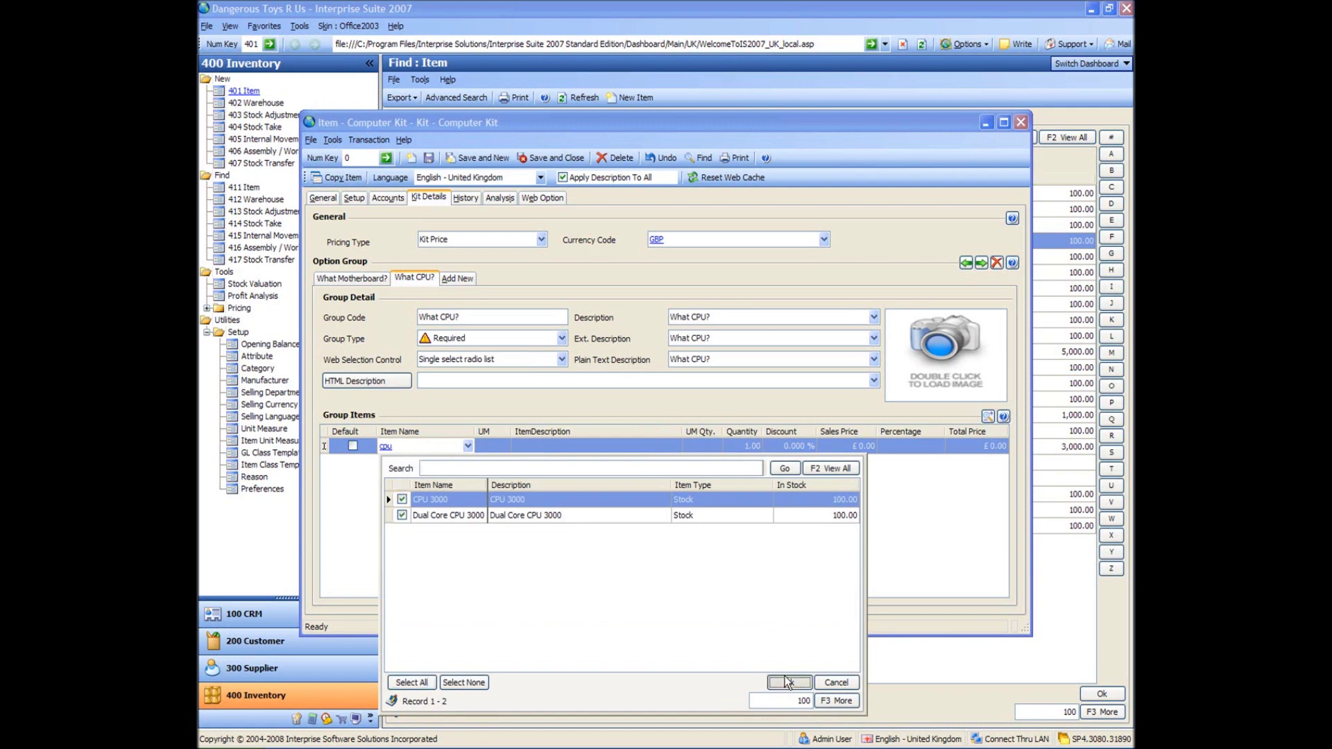
left_click(788, 682)
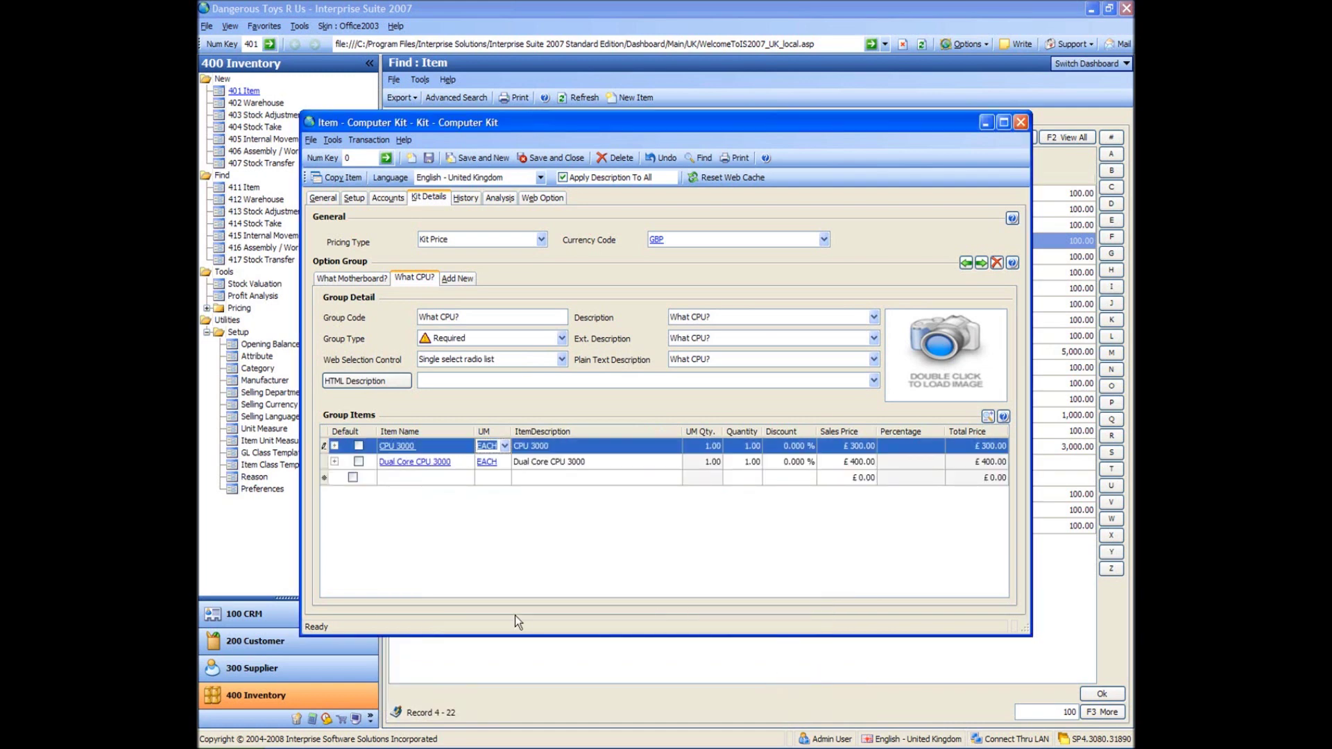
left_click(359, 446)
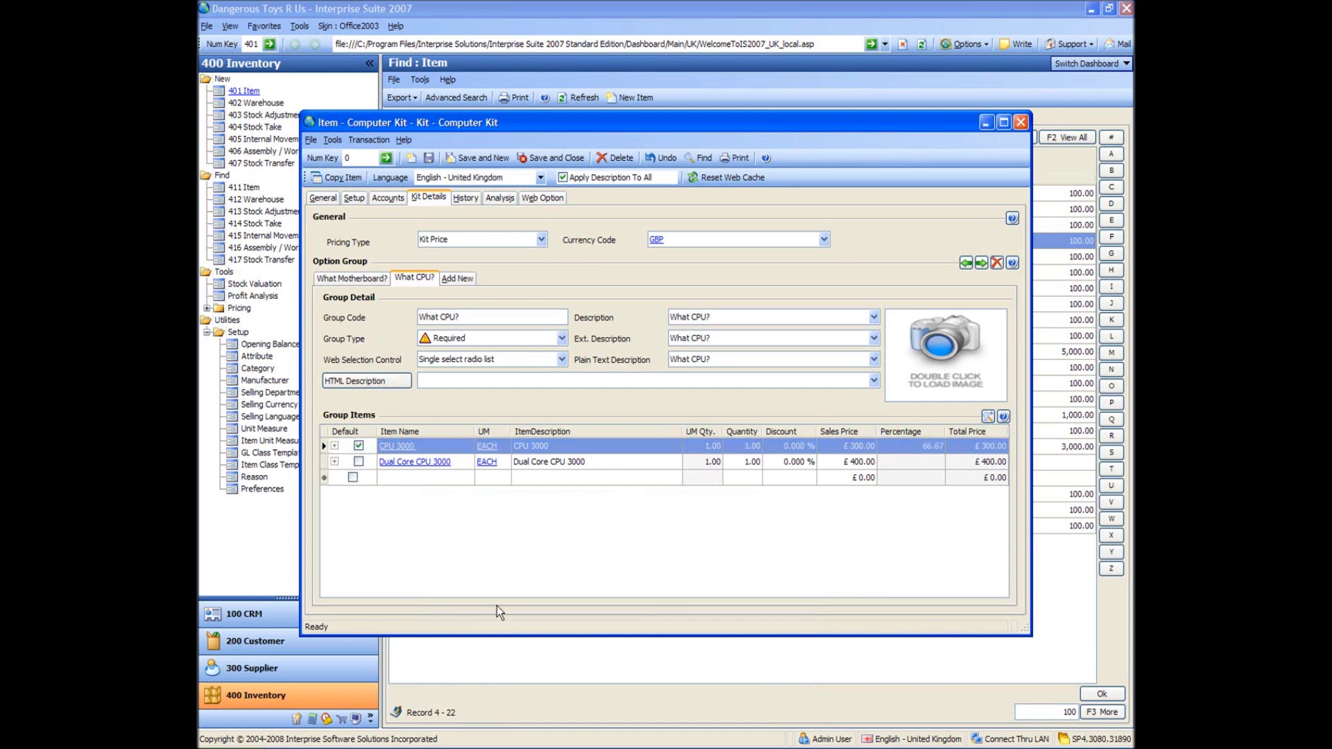
Add a third option group to the kit with the group code Which RAM?
left_click(450, 279)
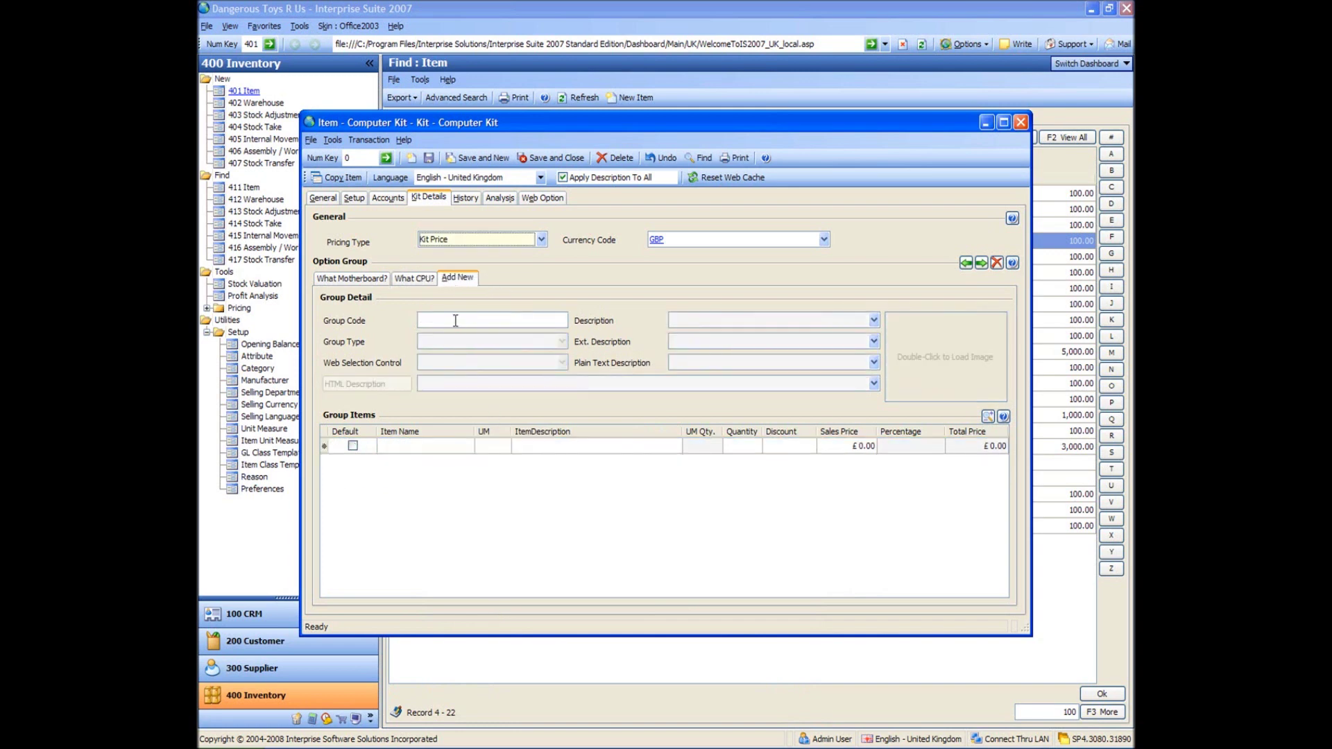
left_click(456, 320)
type("W")
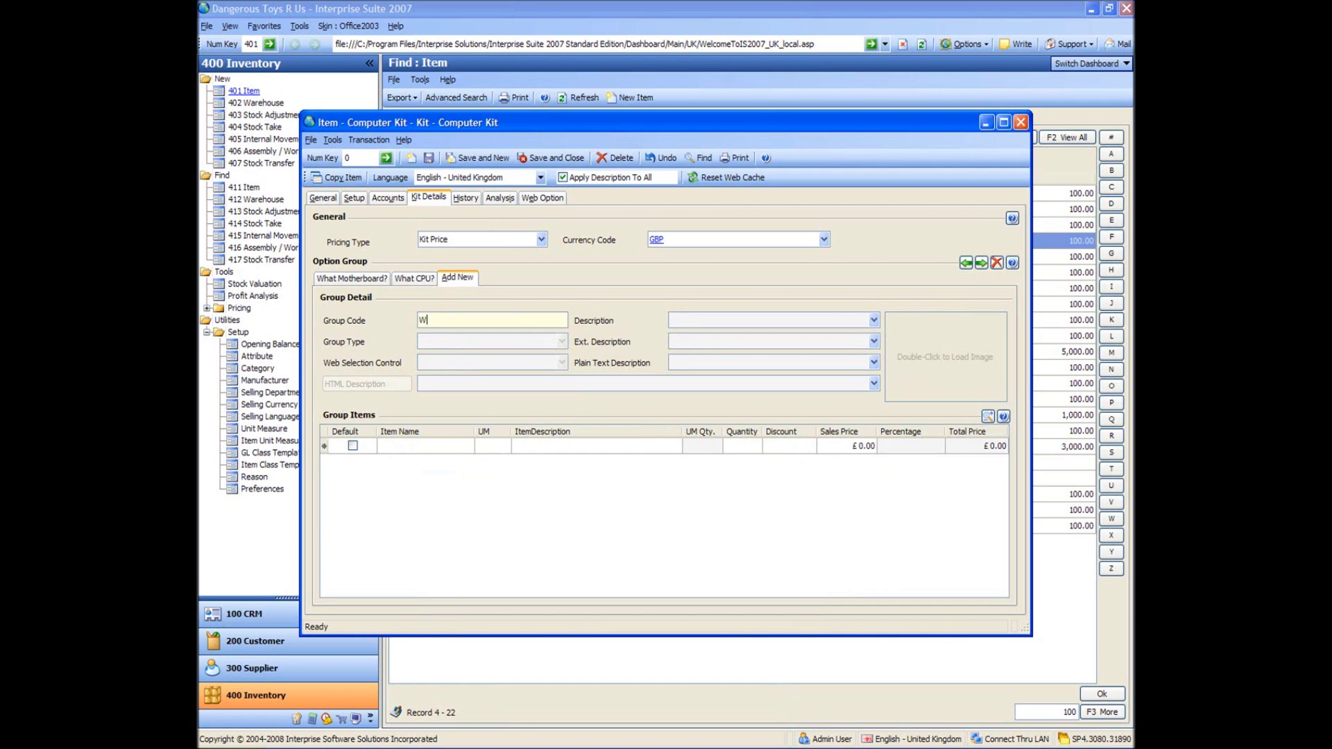
type("hich RAM?")
key("Tab")
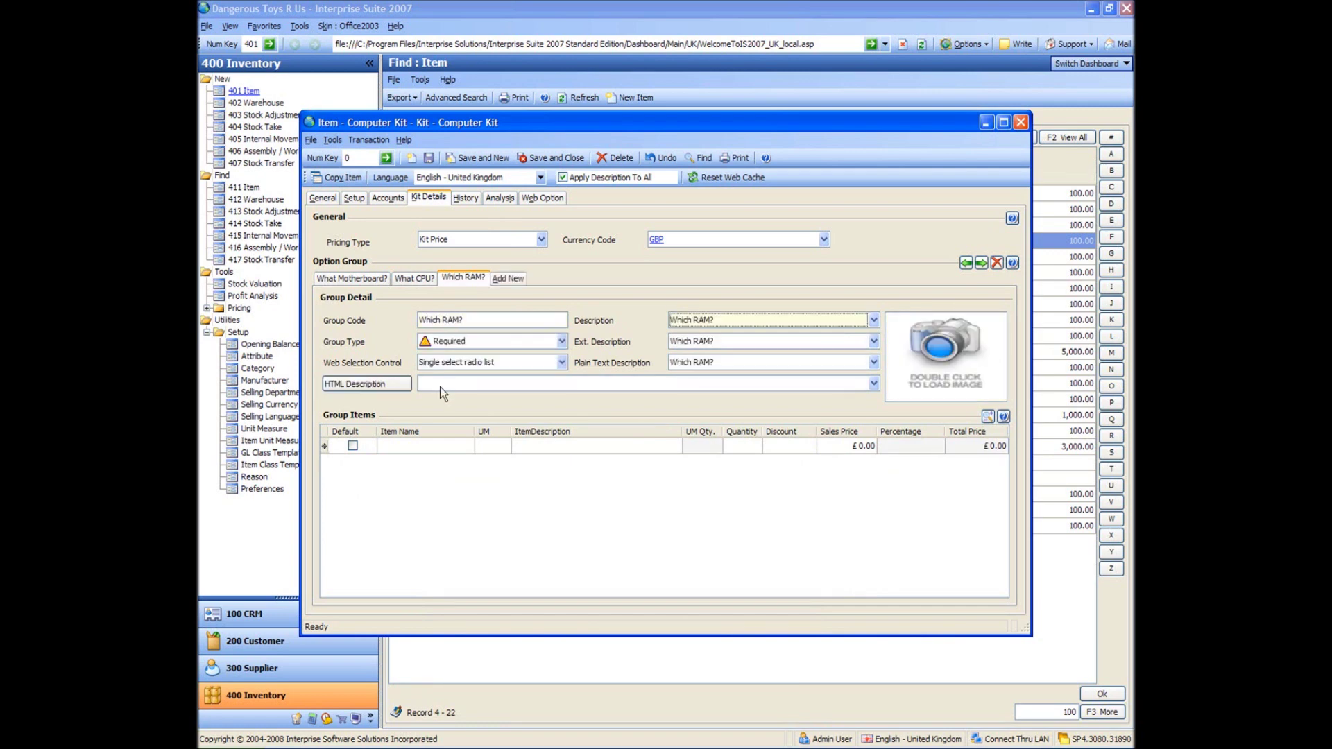
Add the 1GB RAM and 2GBRAM items to the Which RAM? group and make 1GB RAM the default.
left_click(442, 449)
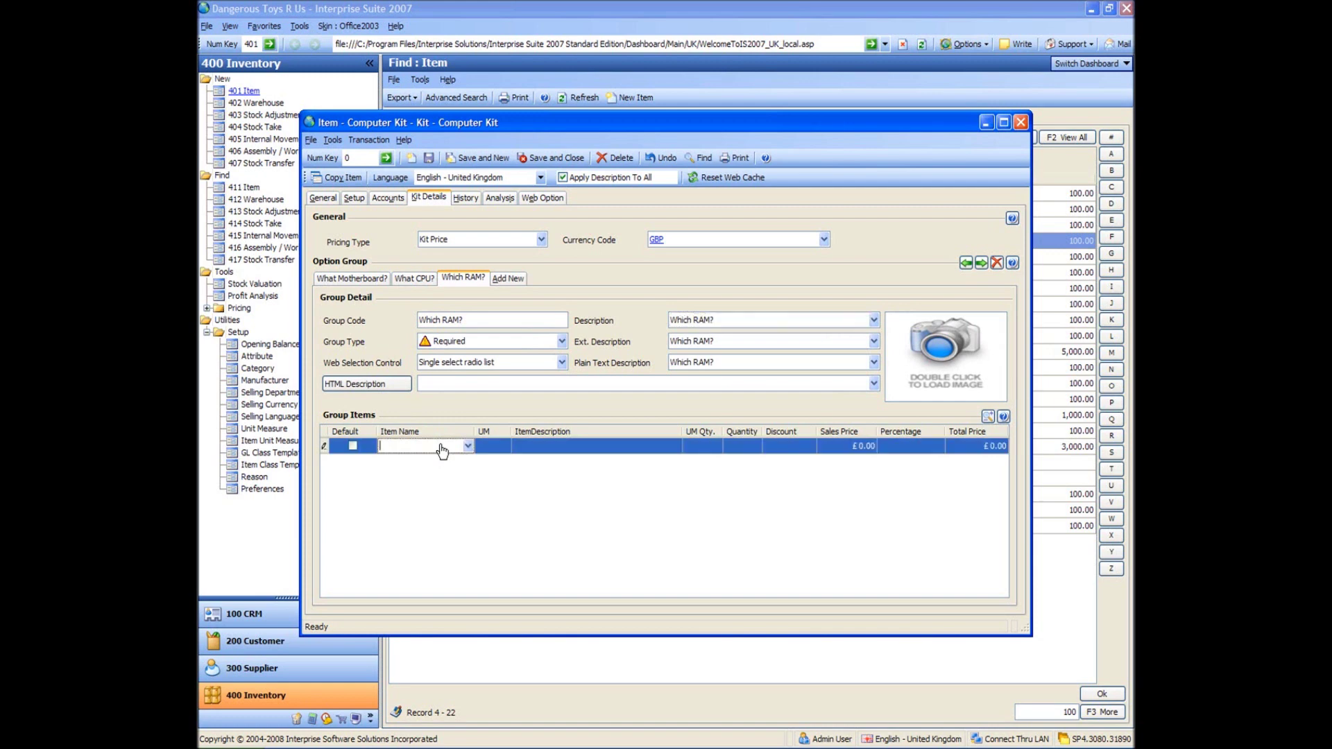
type("RAM")
key("Tab")
left_click(402, 516)
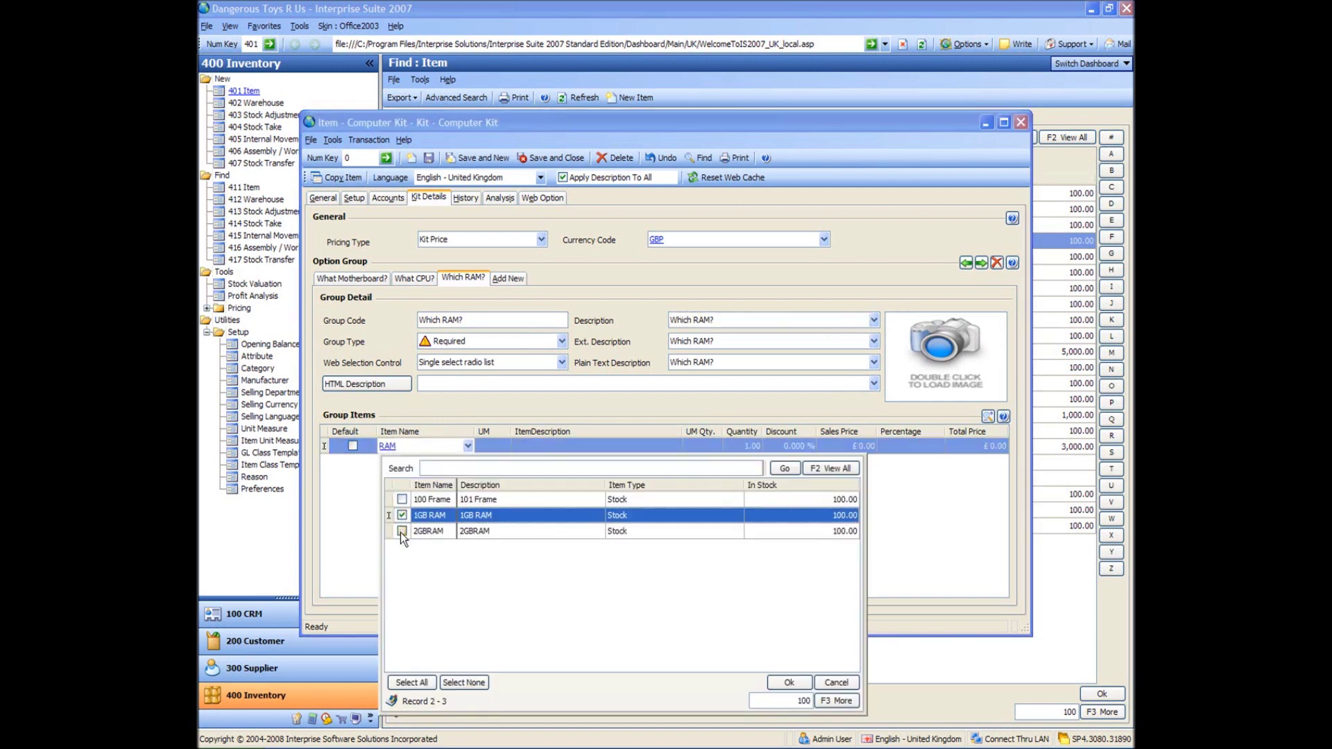
left_click(401, 531)
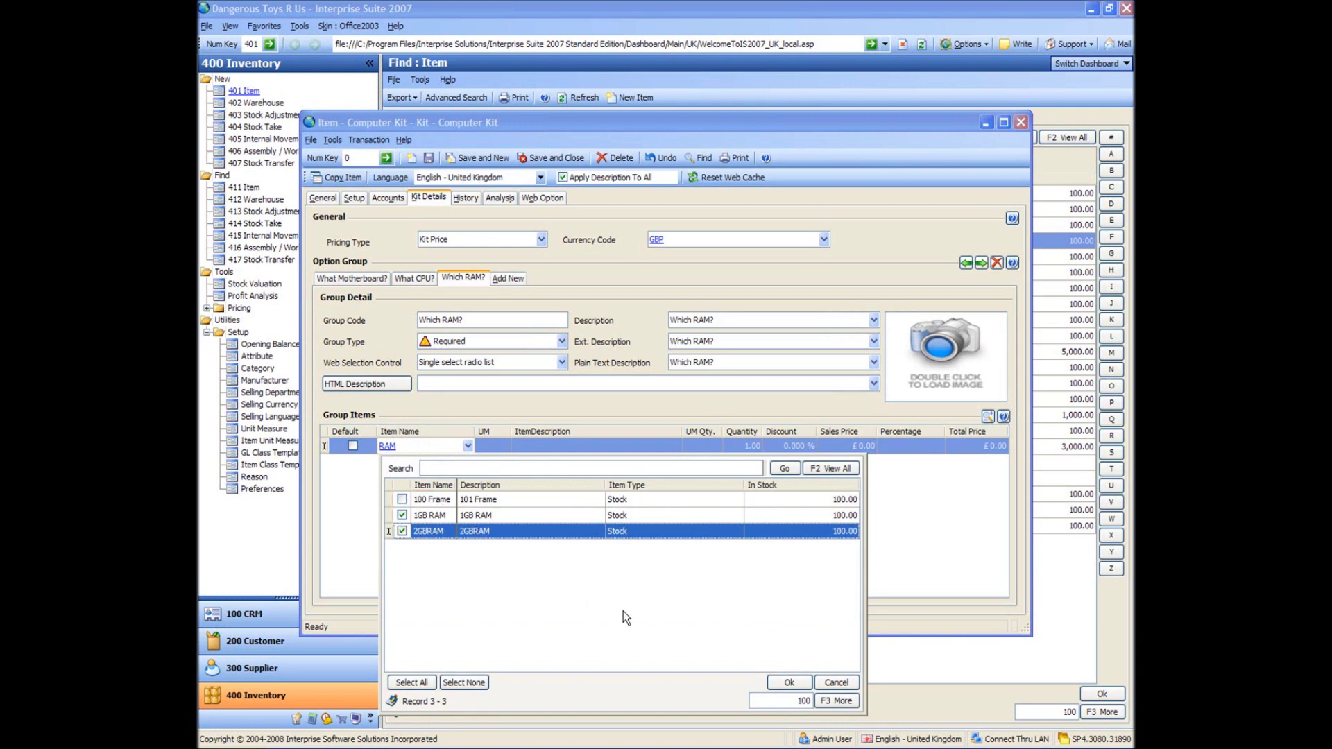
left_click(788, 683)
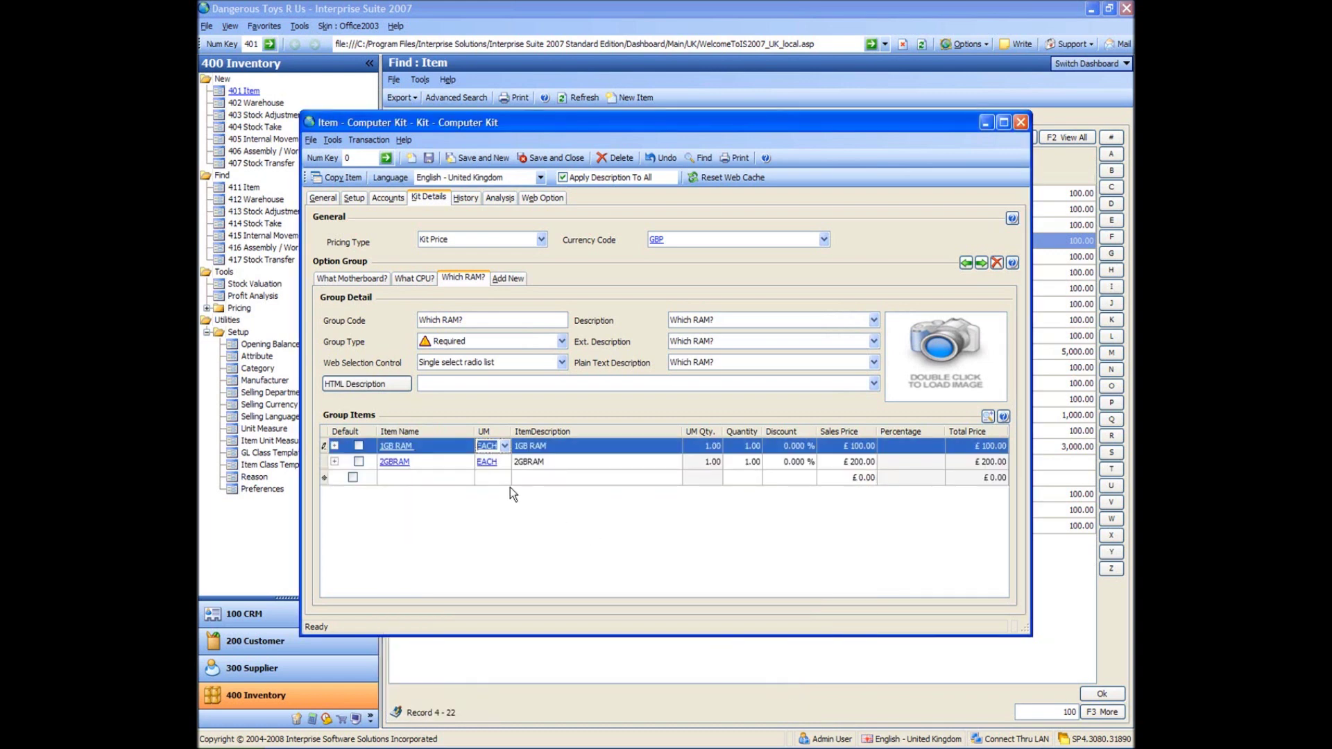
left_click(359, 445)
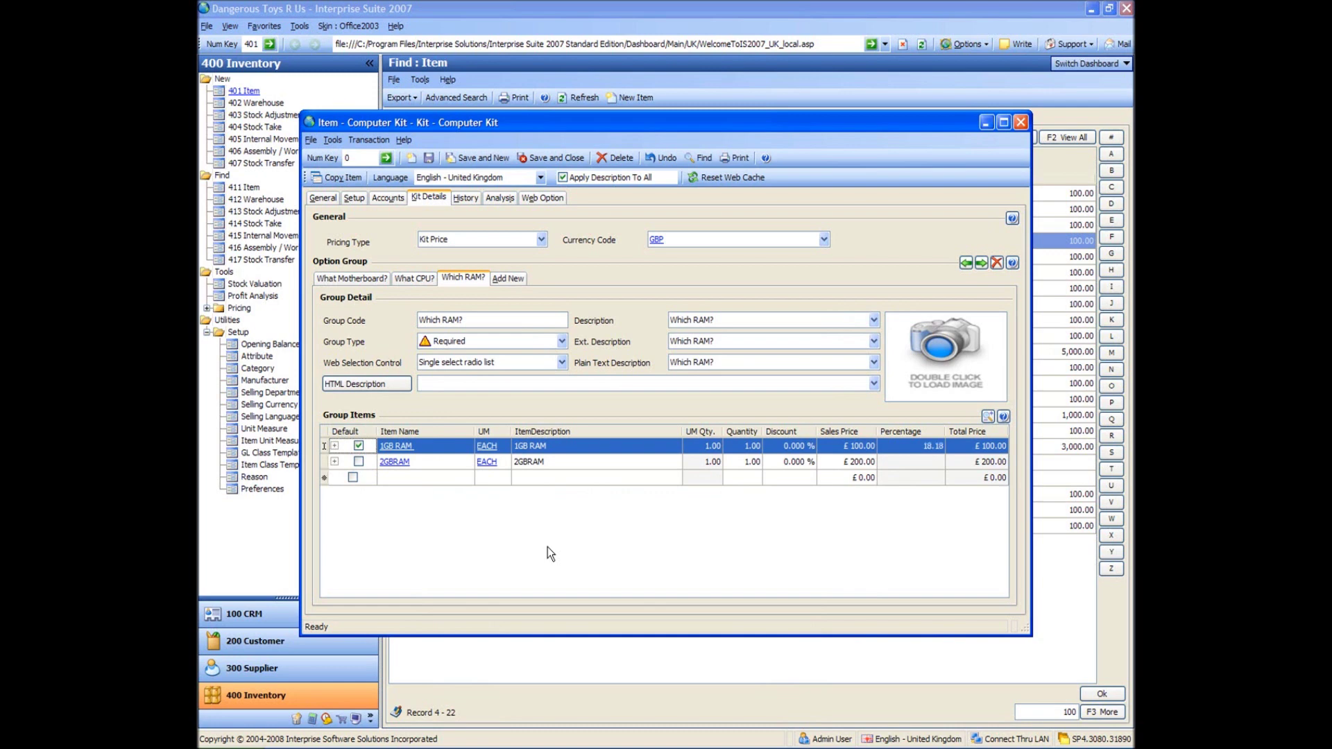
Add a fourth option group to the kit with the group code Which HD?
left_click(511, 278)
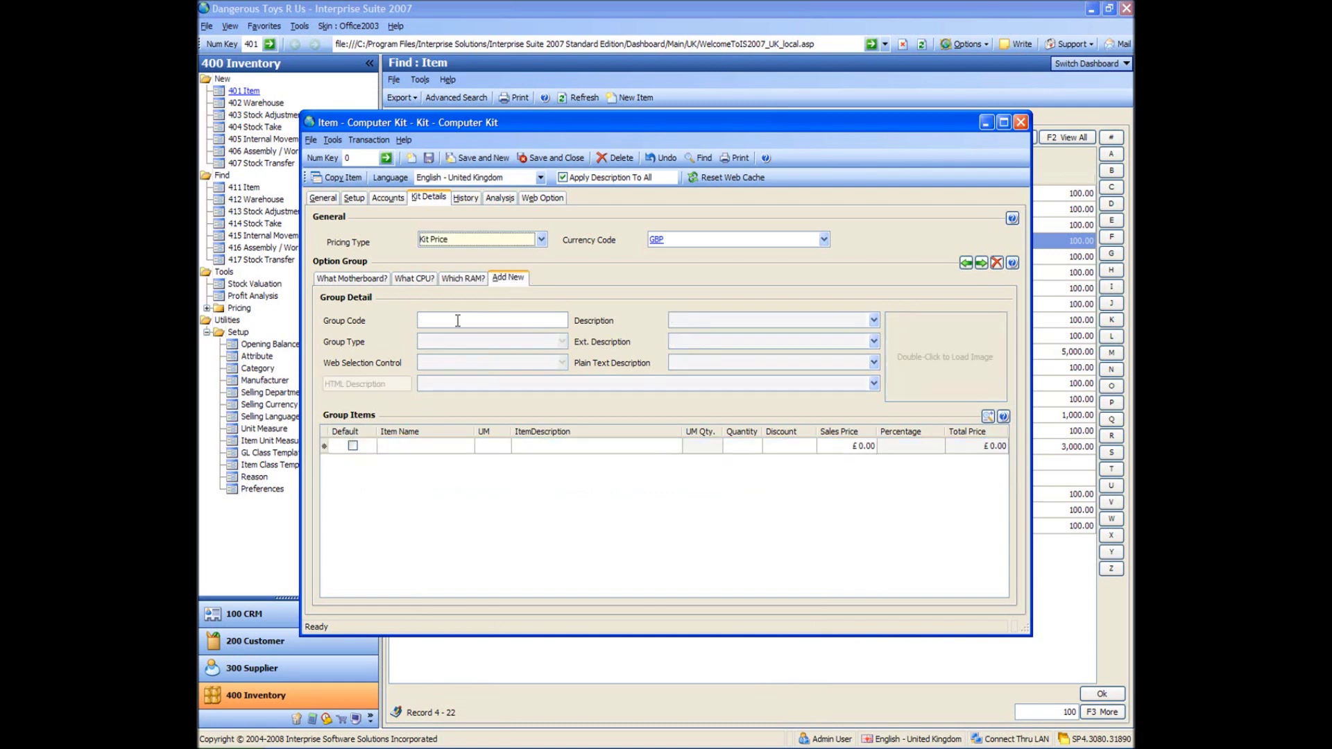
type("Which HD?")
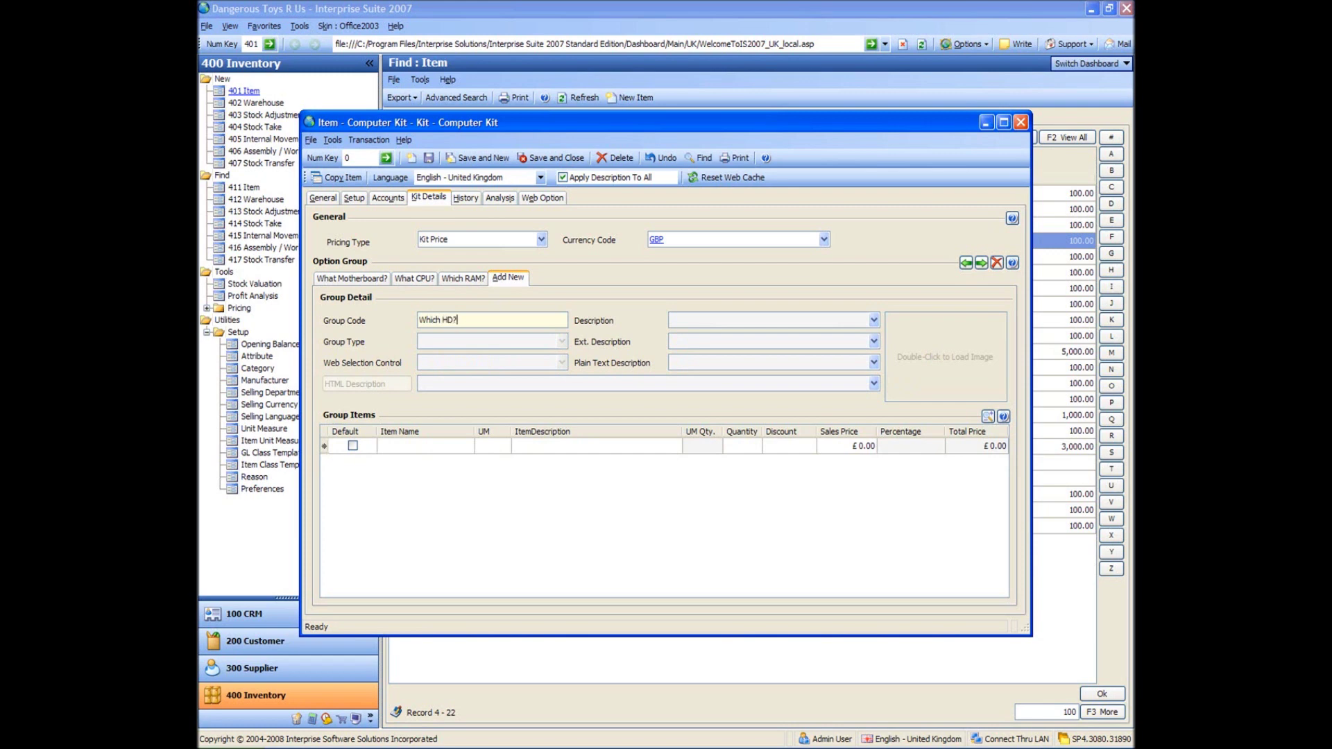
key("Tab")
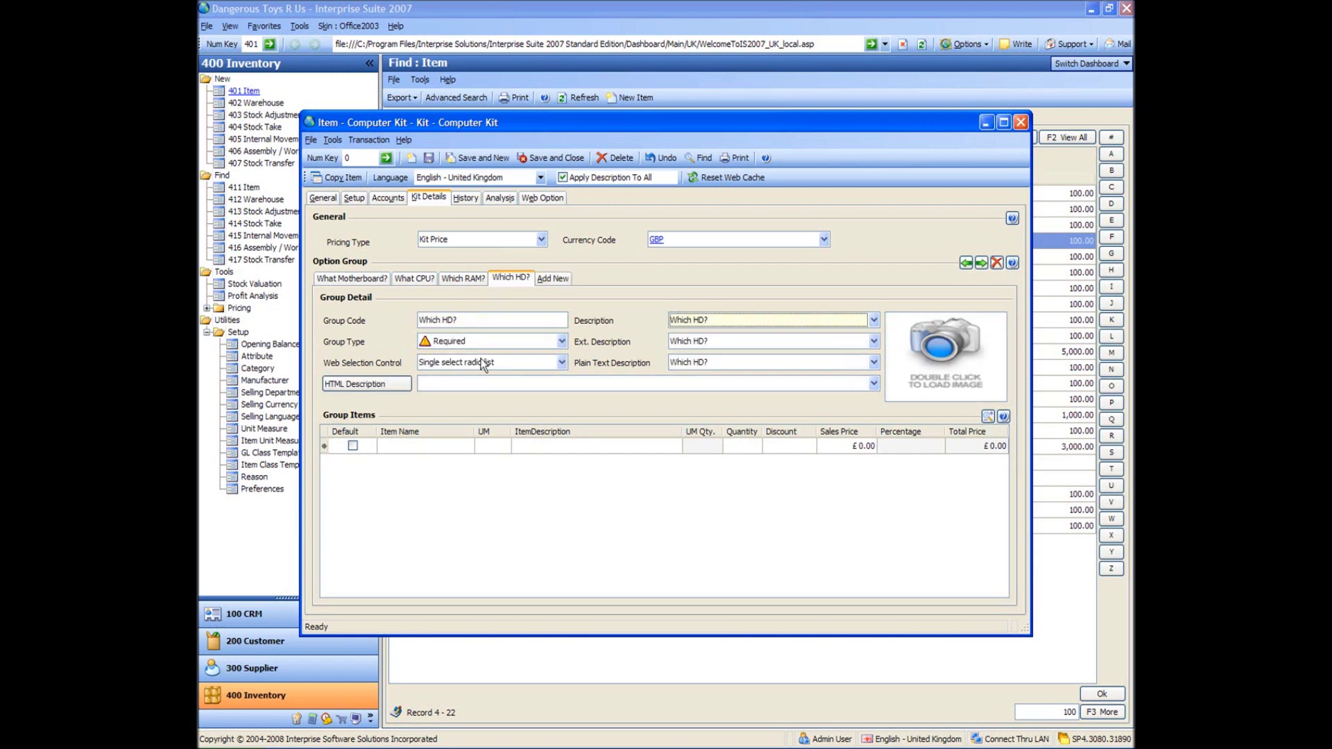
Add the 40GB and 80GB Hard Disk items to the Which HD? group and make 80GB Hard Disk the default.
left_click(439, 456)
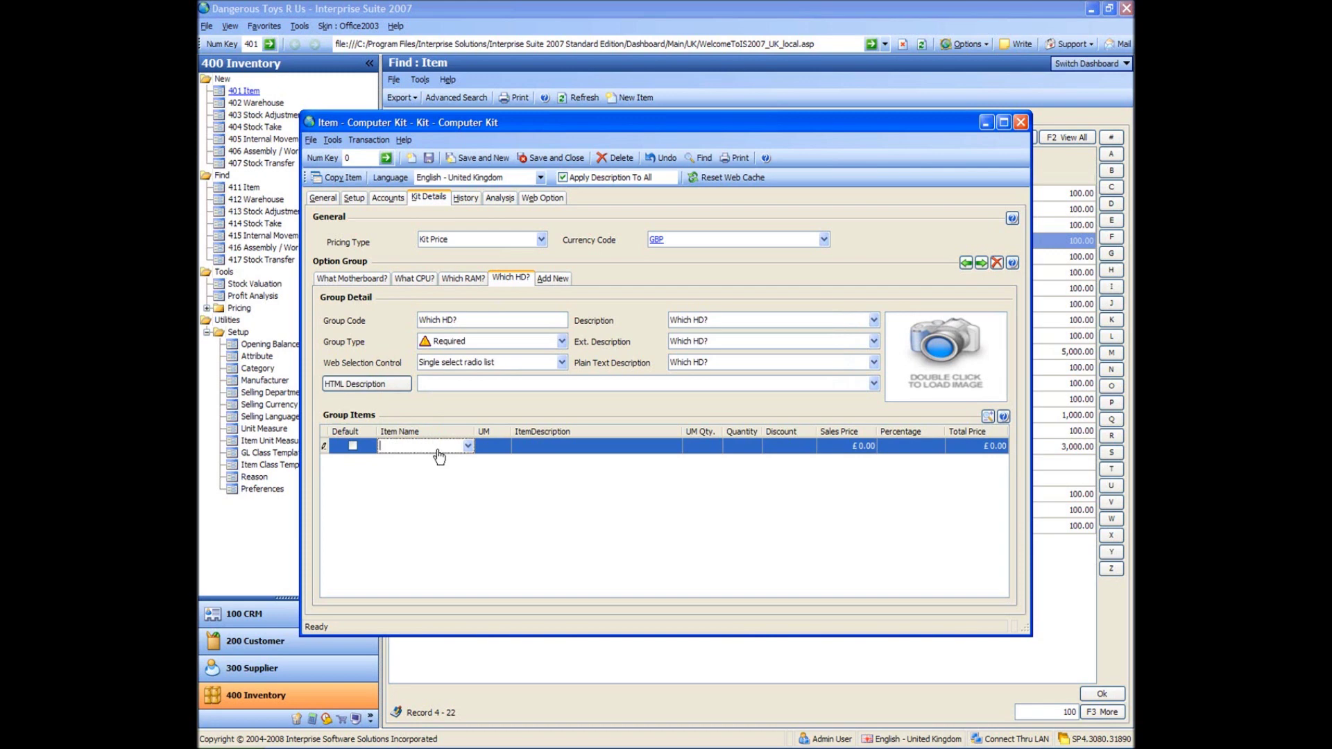
type("Hard")
key("Return")
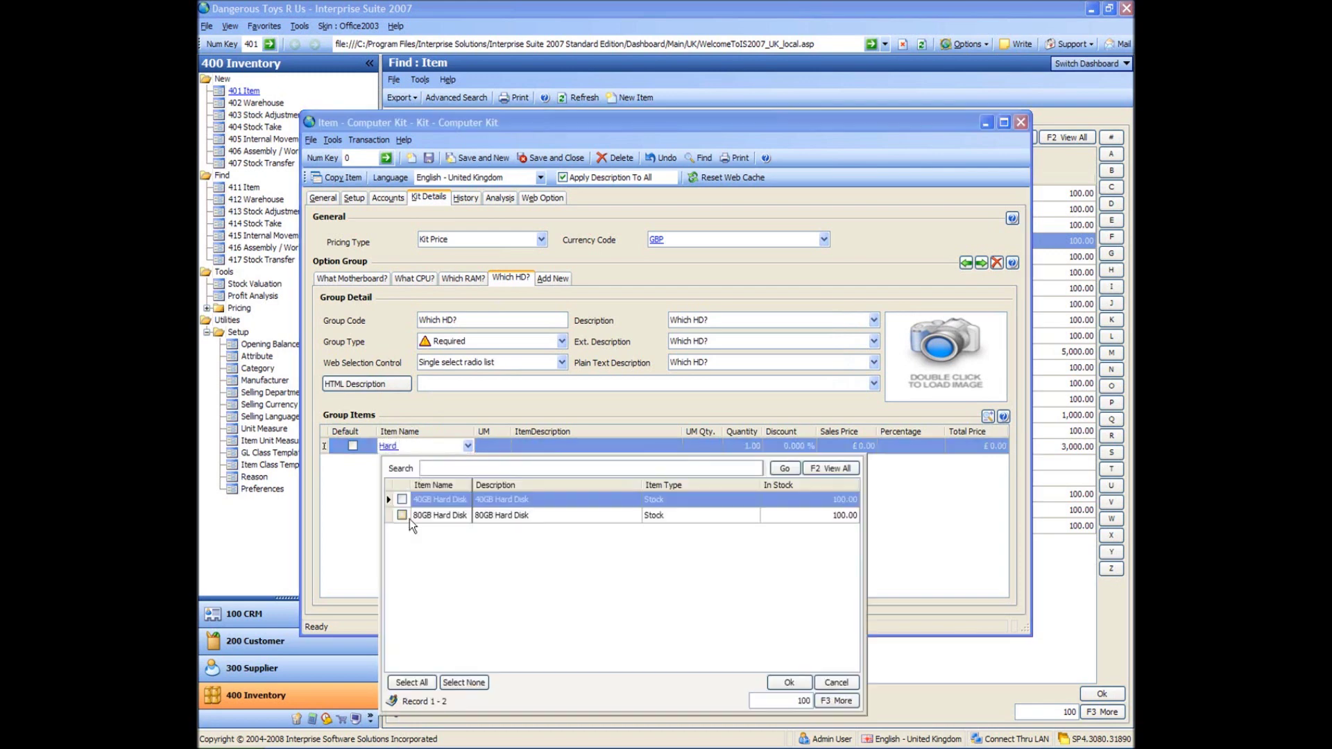
left_click(791, 682)
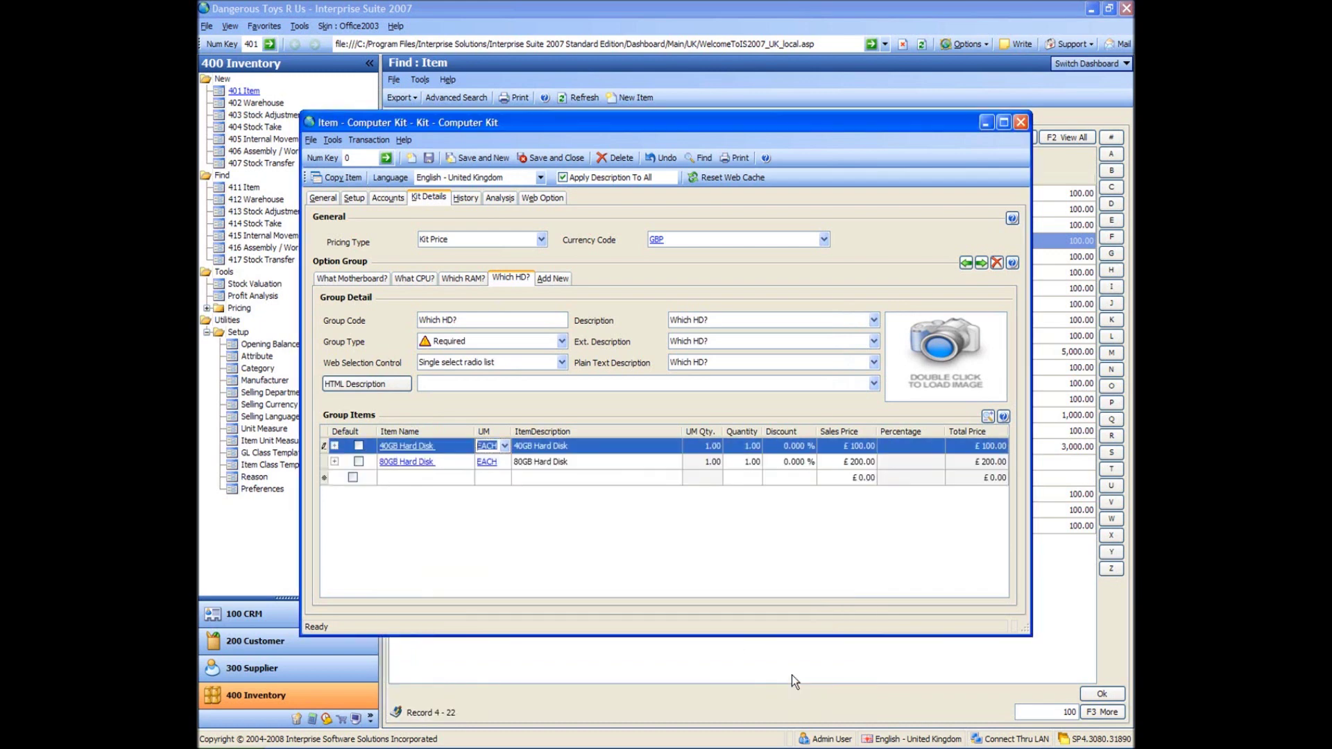
left_click(359, 462)
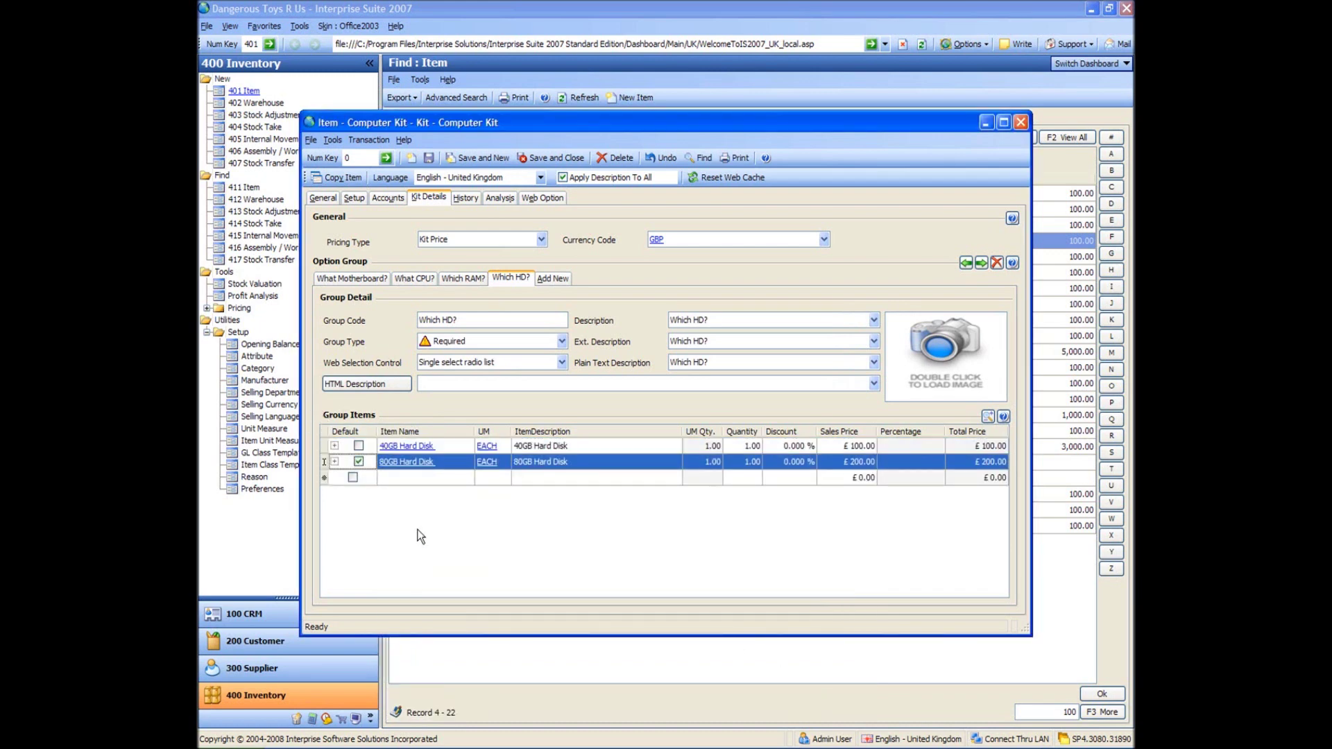
Add a fifth option group to the kit with the group code Which Monitor.
left_click(556, 276)
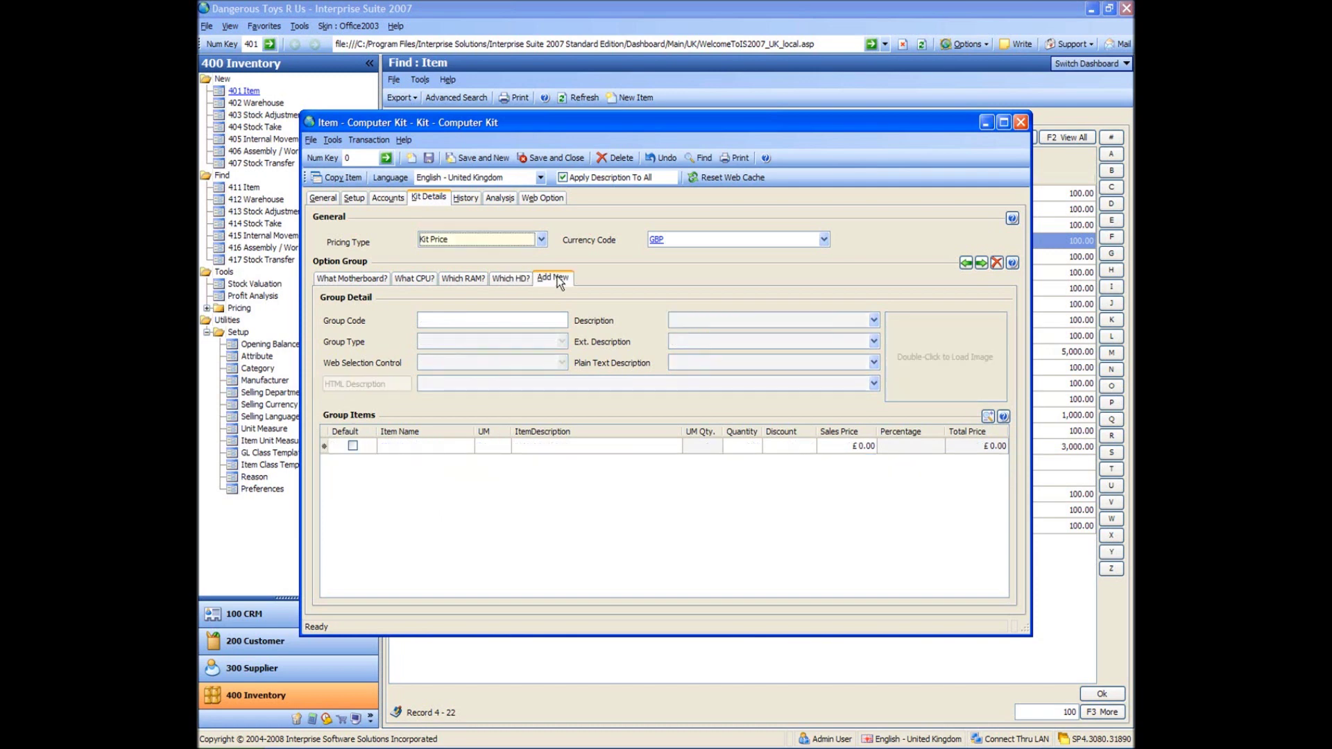
left_click(523, 321)
type("Which ")
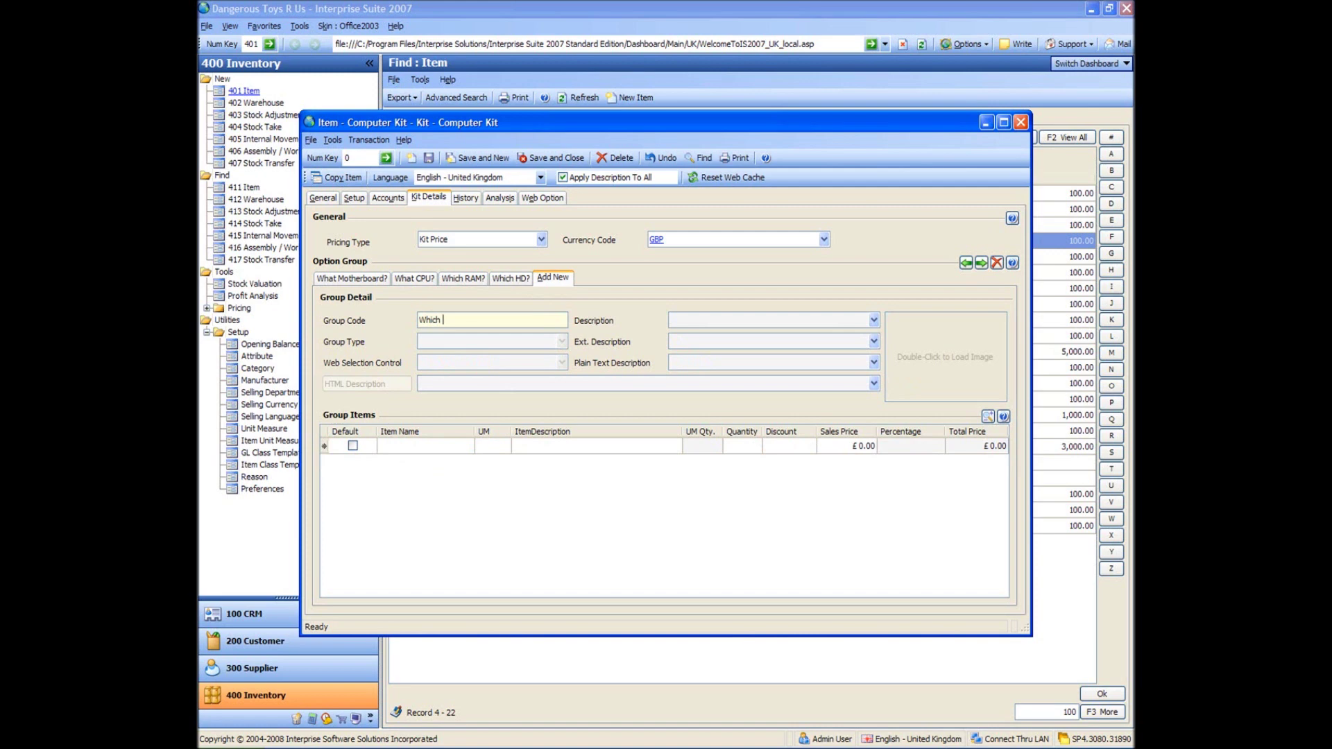
type("Monito")
key("Tab")
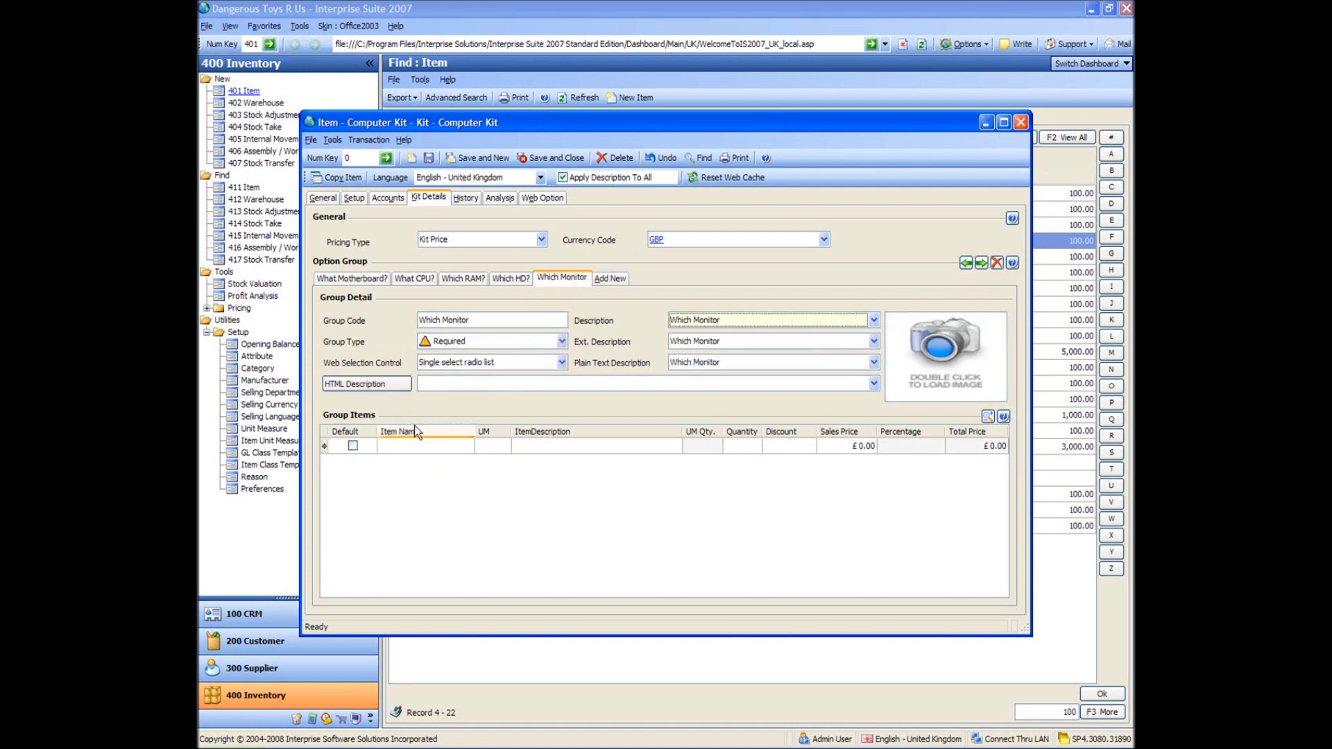
Add all items matching "monitor" to the Which Monitor group and make 20" SVGA Colour Monitor the default.
left_click(416, 447)
type("monitor")
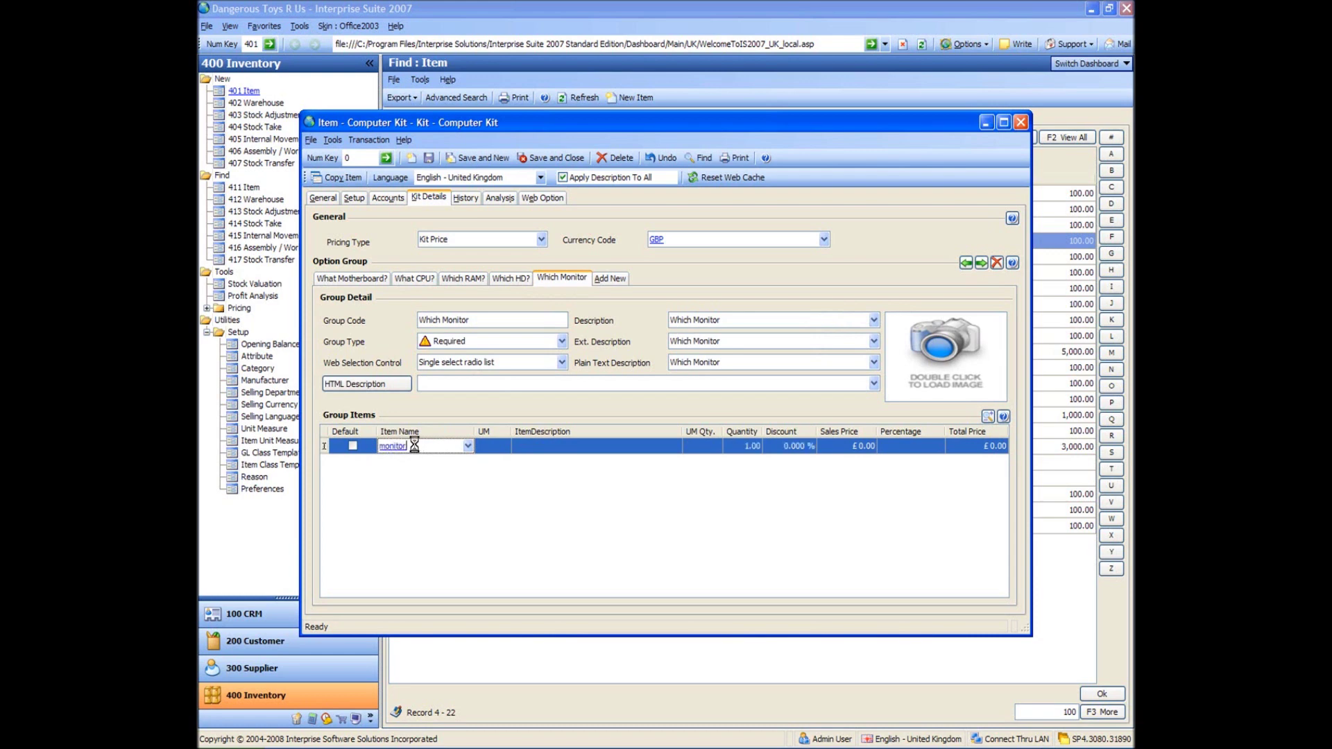
key("Tab")
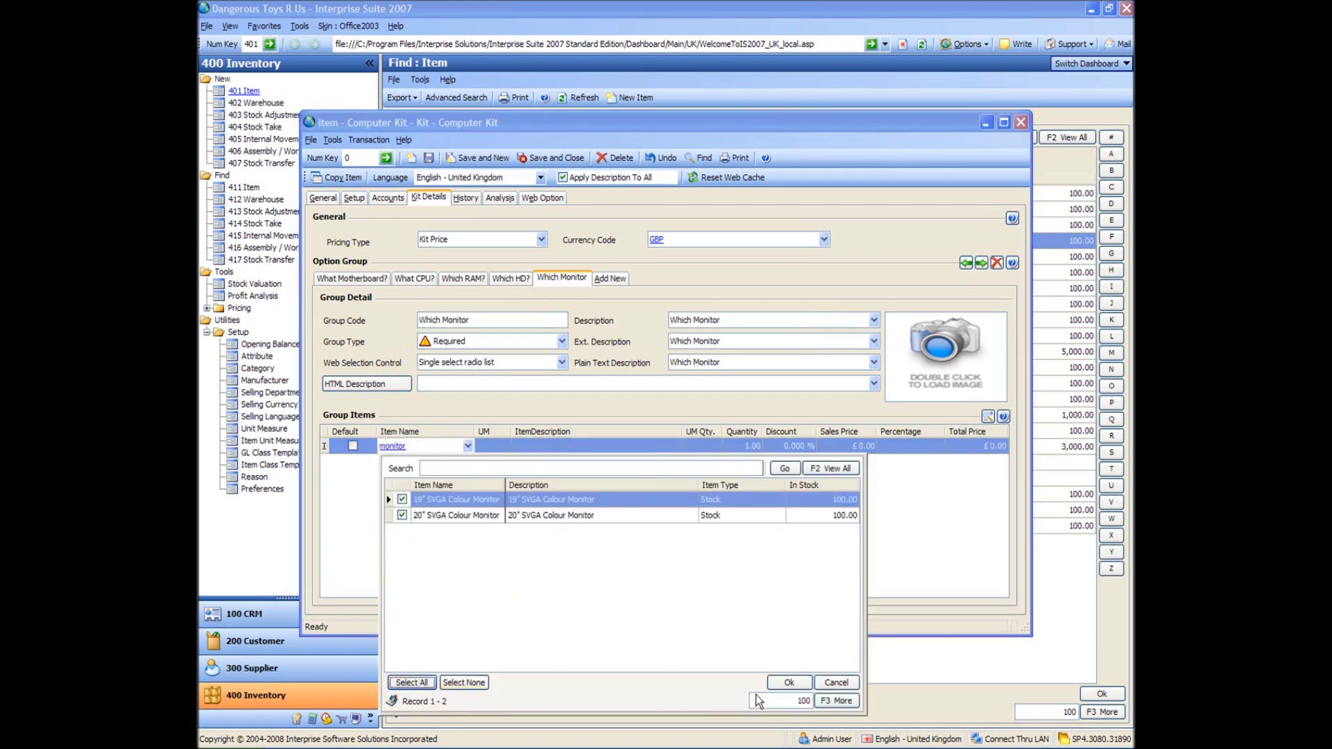
left_click(788, 682)
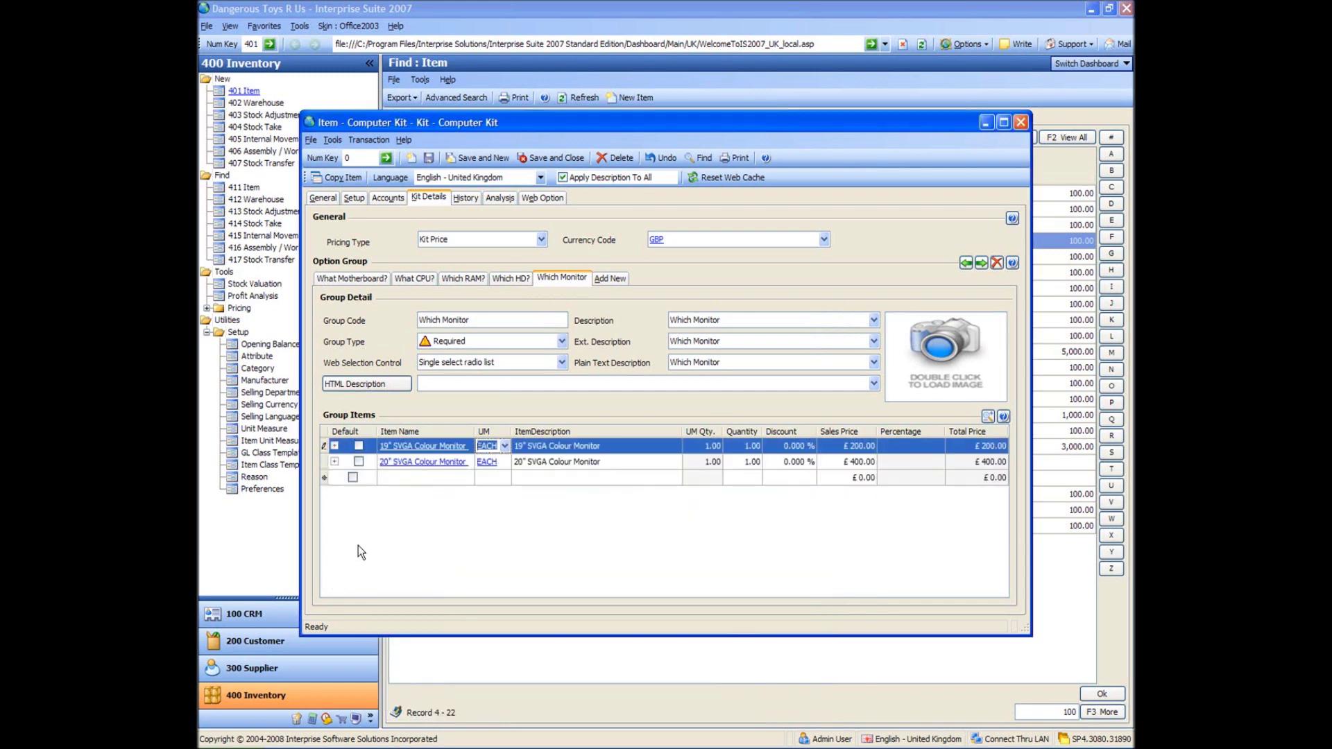
left_click(358, 462)
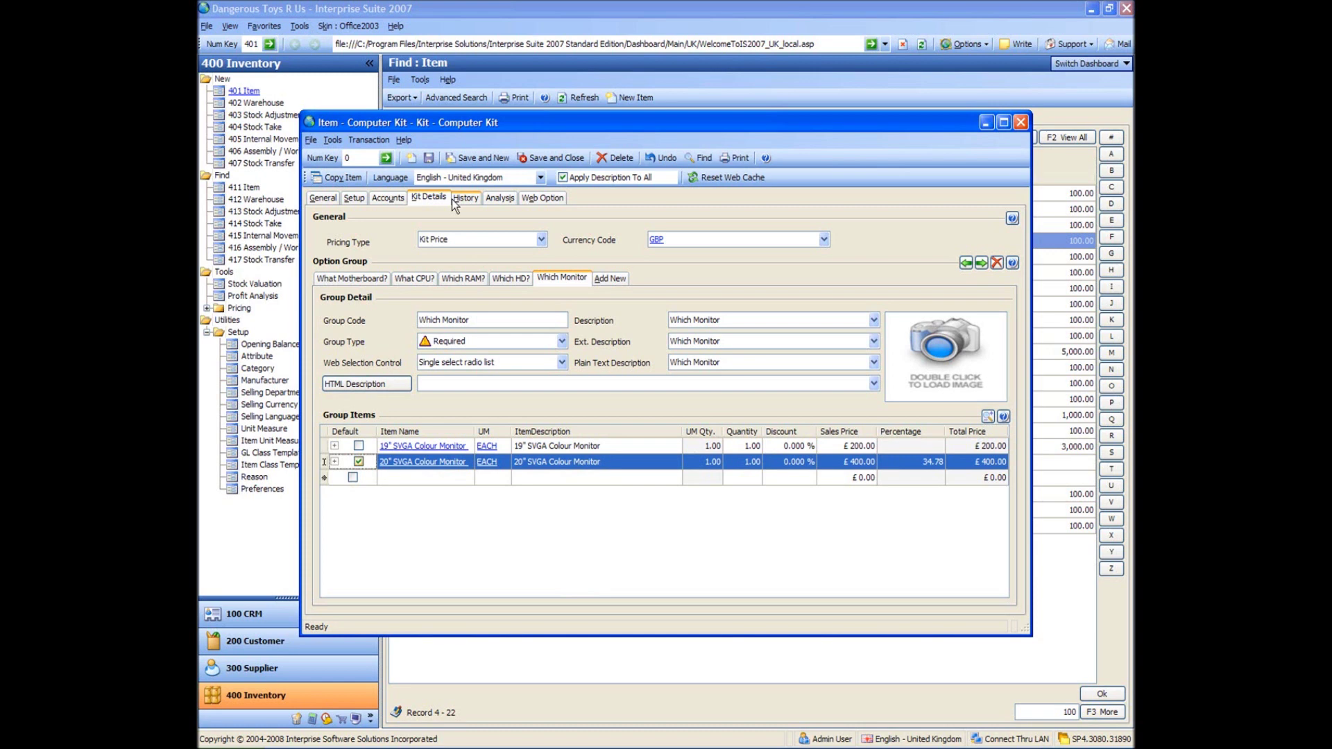
Choose a manufacturer code in the kit's setup details, and save and close the Computer Kit item.
left_click(354, 199)
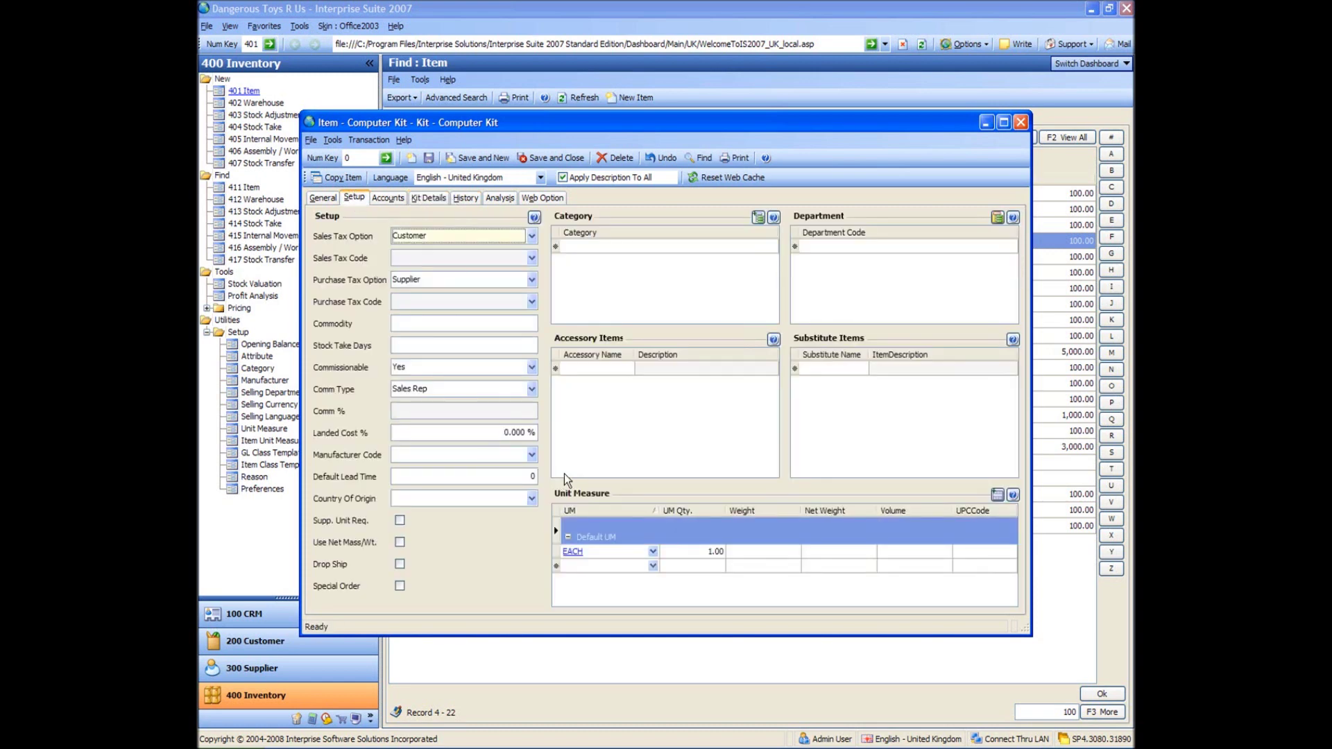
left_click(532, 457)
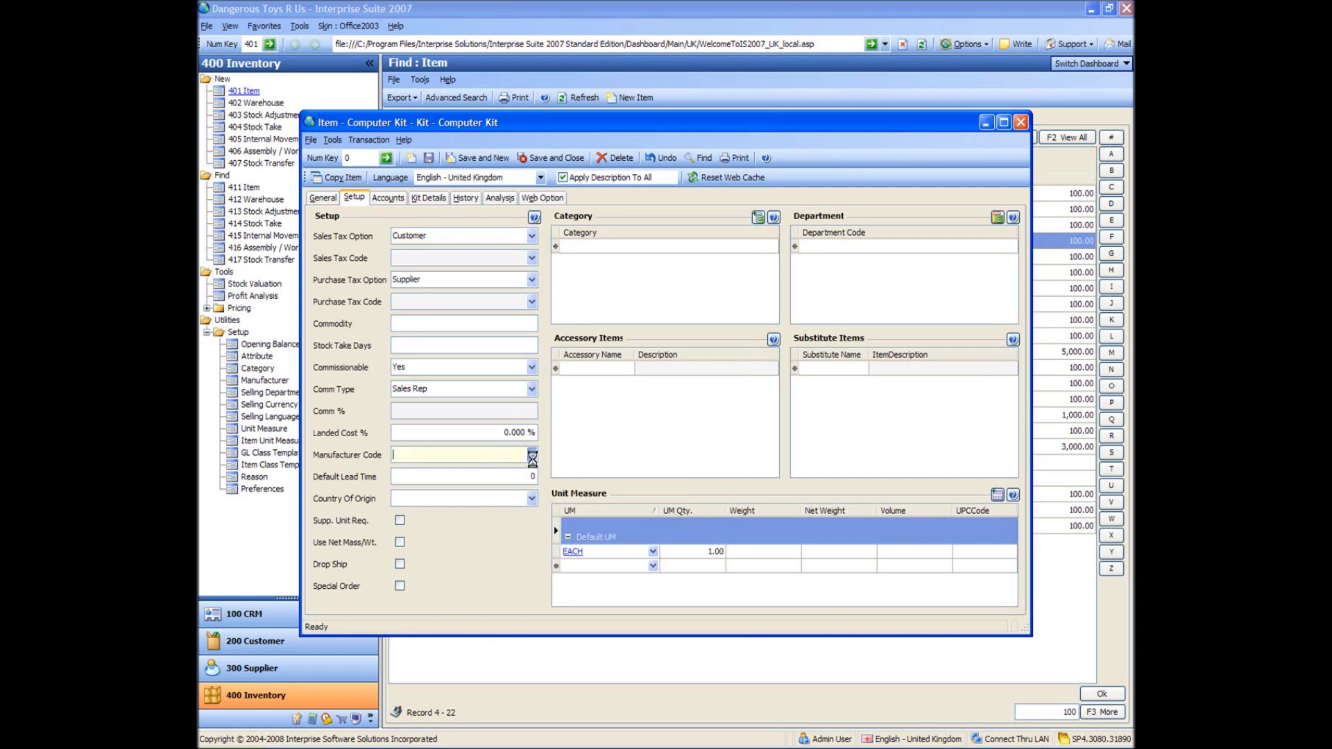
double_click(450, 568)
left_click(556, 159)
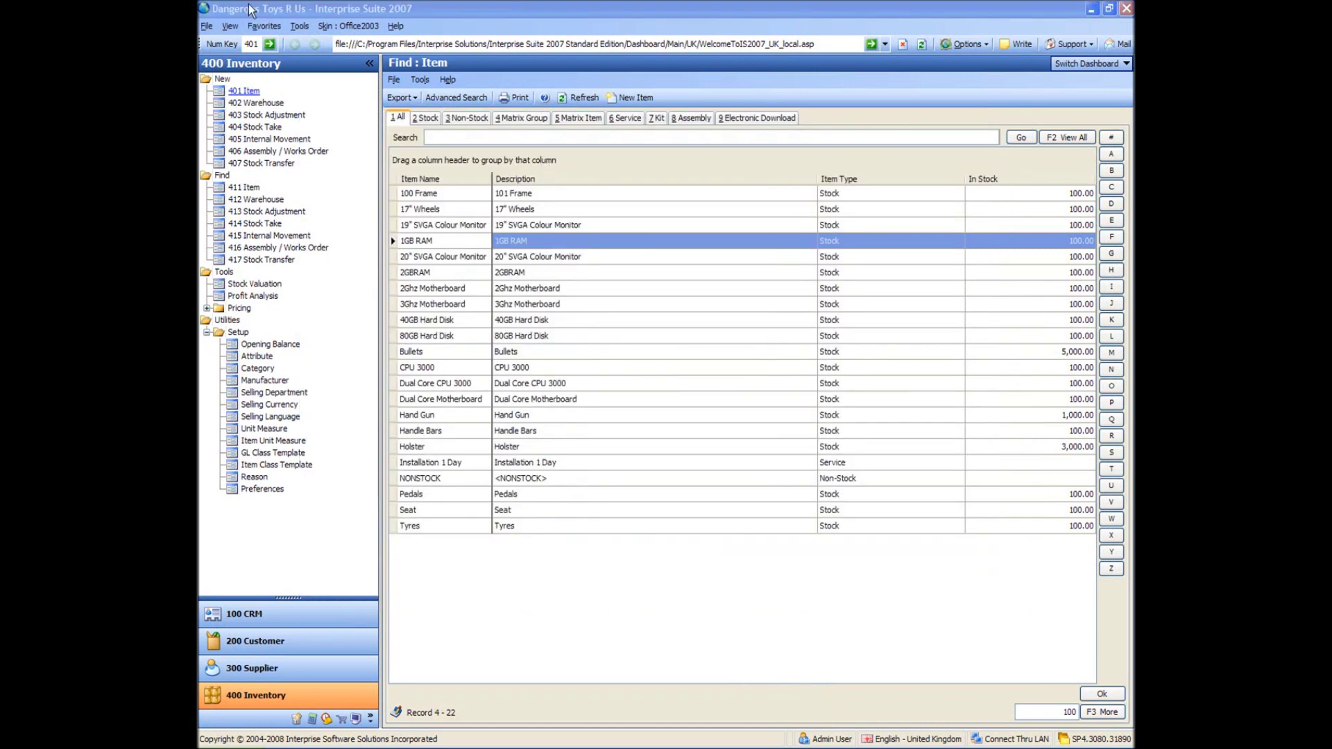
Start a new inventory item of the Item Matrix type.
left_click(244, 90)
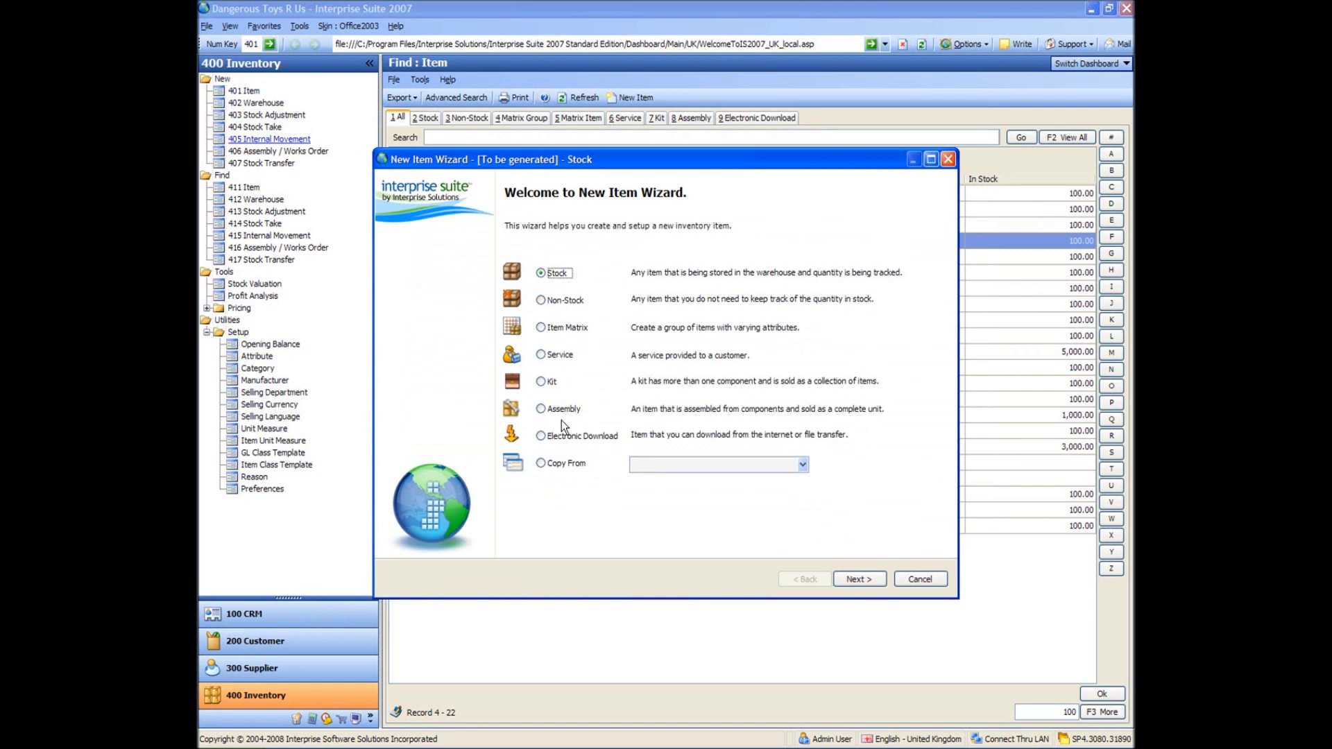
left_click(541, 328)
left_click(860, 580)
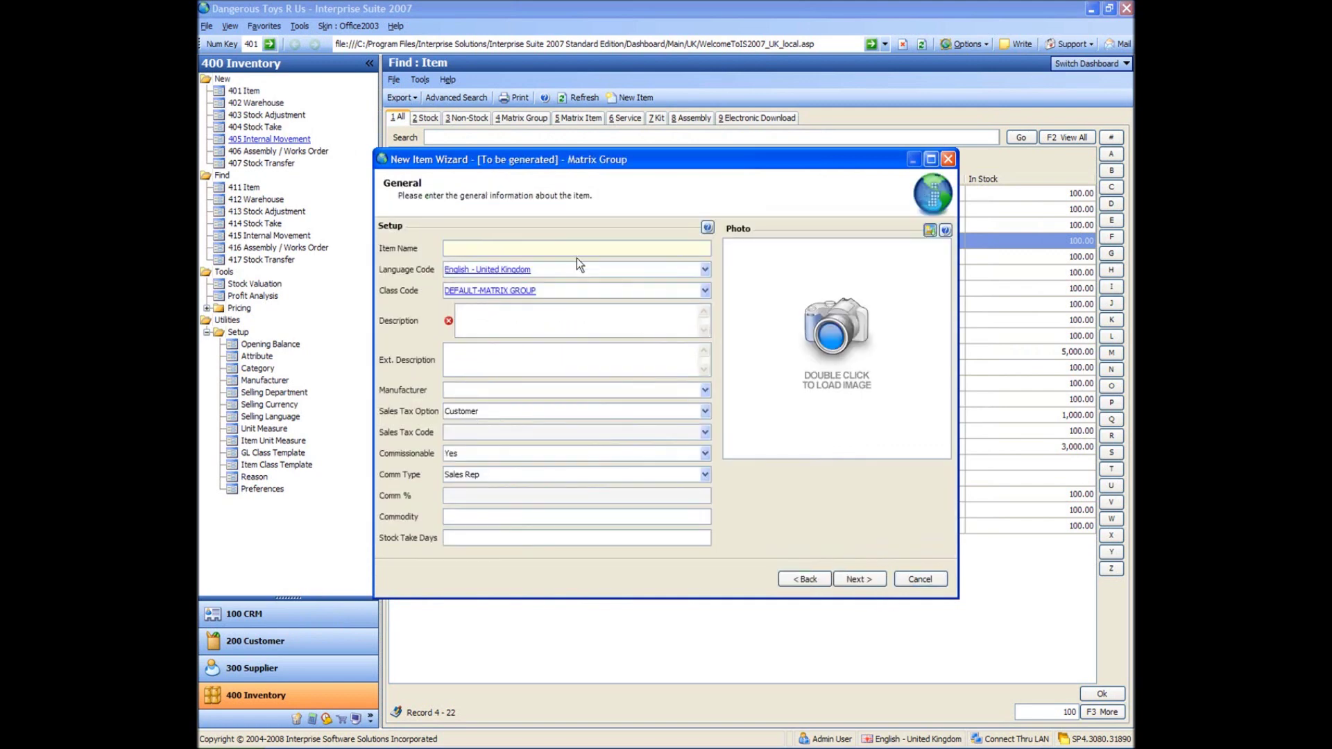
Enter Danger T Shirt as the matrix group's item name and description, and continue to its unit measure and category settings.
type("Danger T Shirt")
key("Tab")
key("Tab")
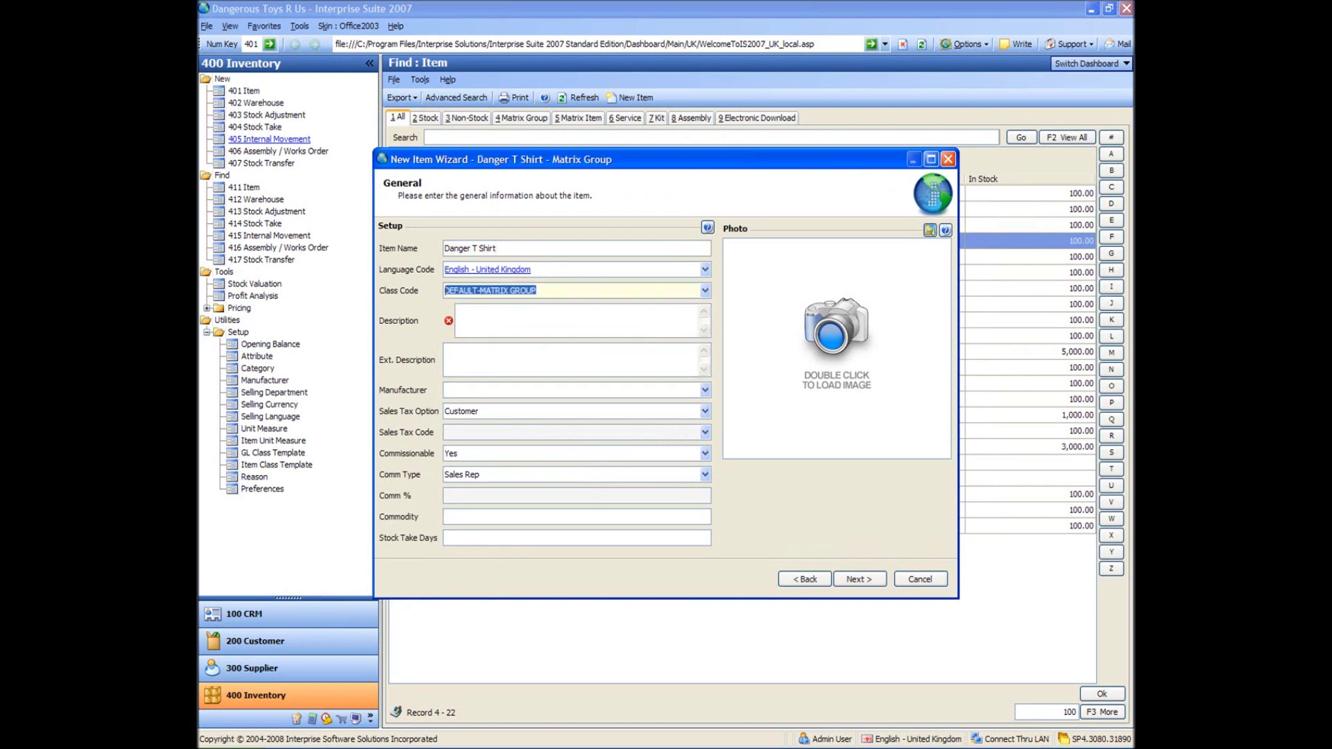
key("Tab")
type("Danger ")
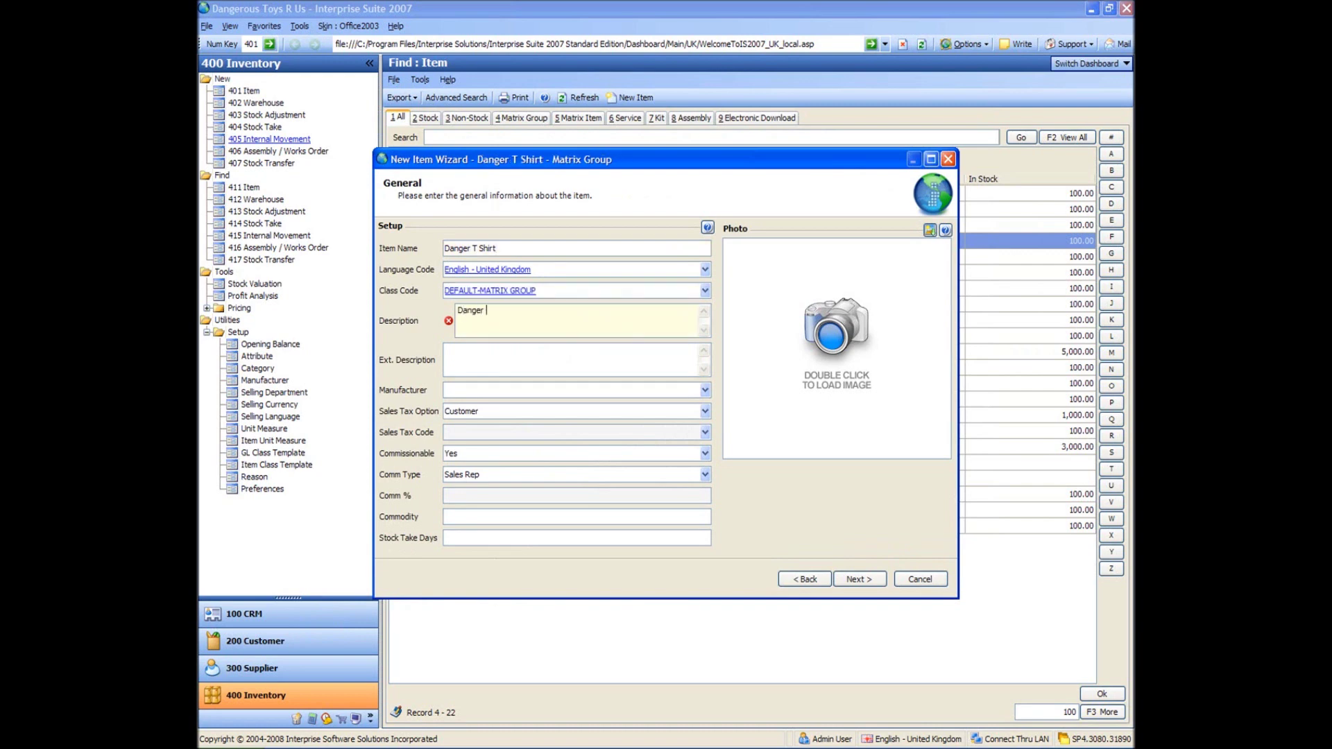
type("T Shirt")
key("Tab")
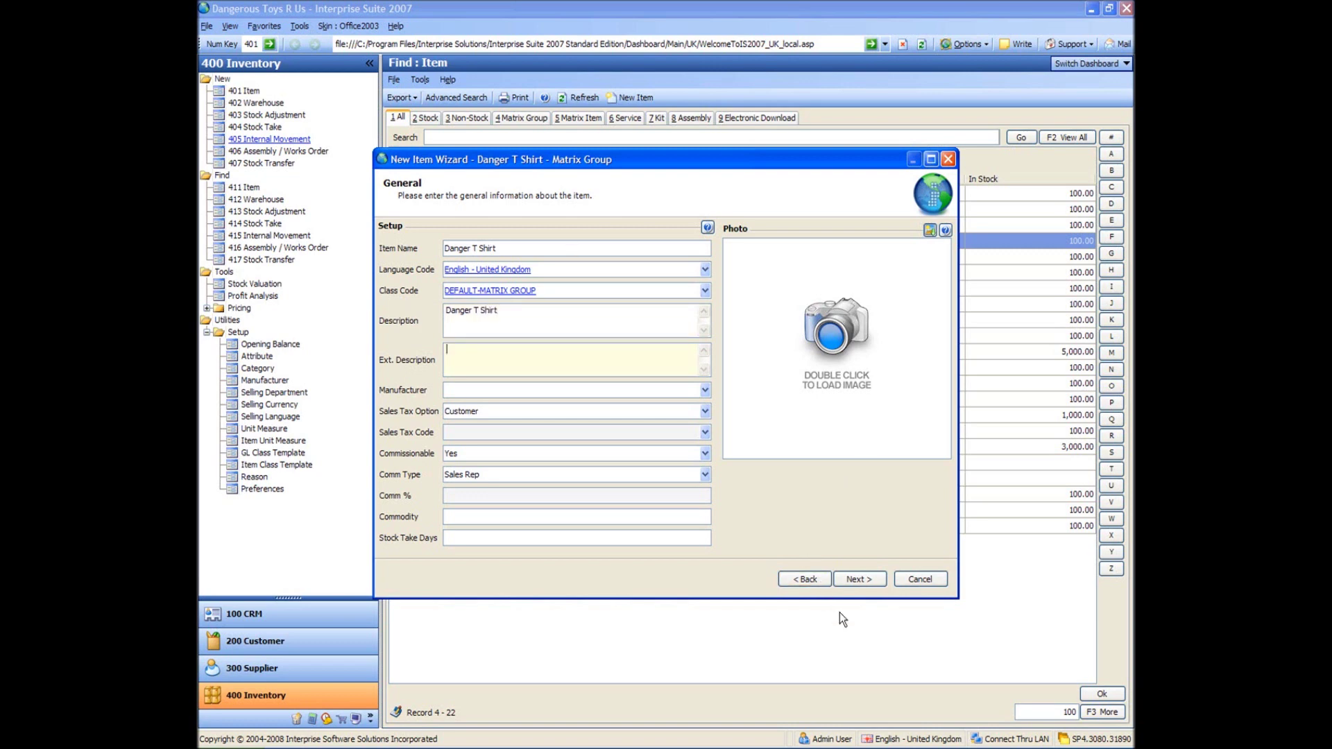
left_click(867, 578)
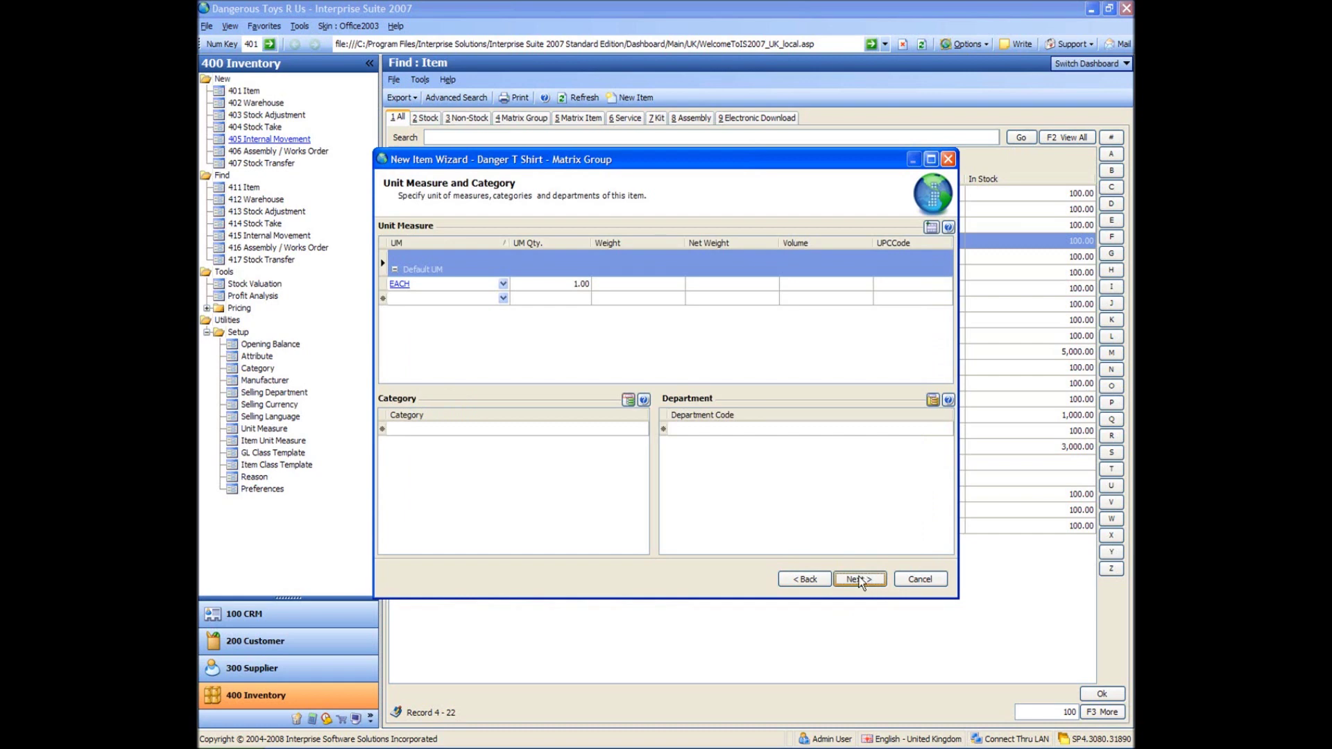
Assign the T-Shirts category to the Danger T Shirt matrix group.
left_click(629, 431)
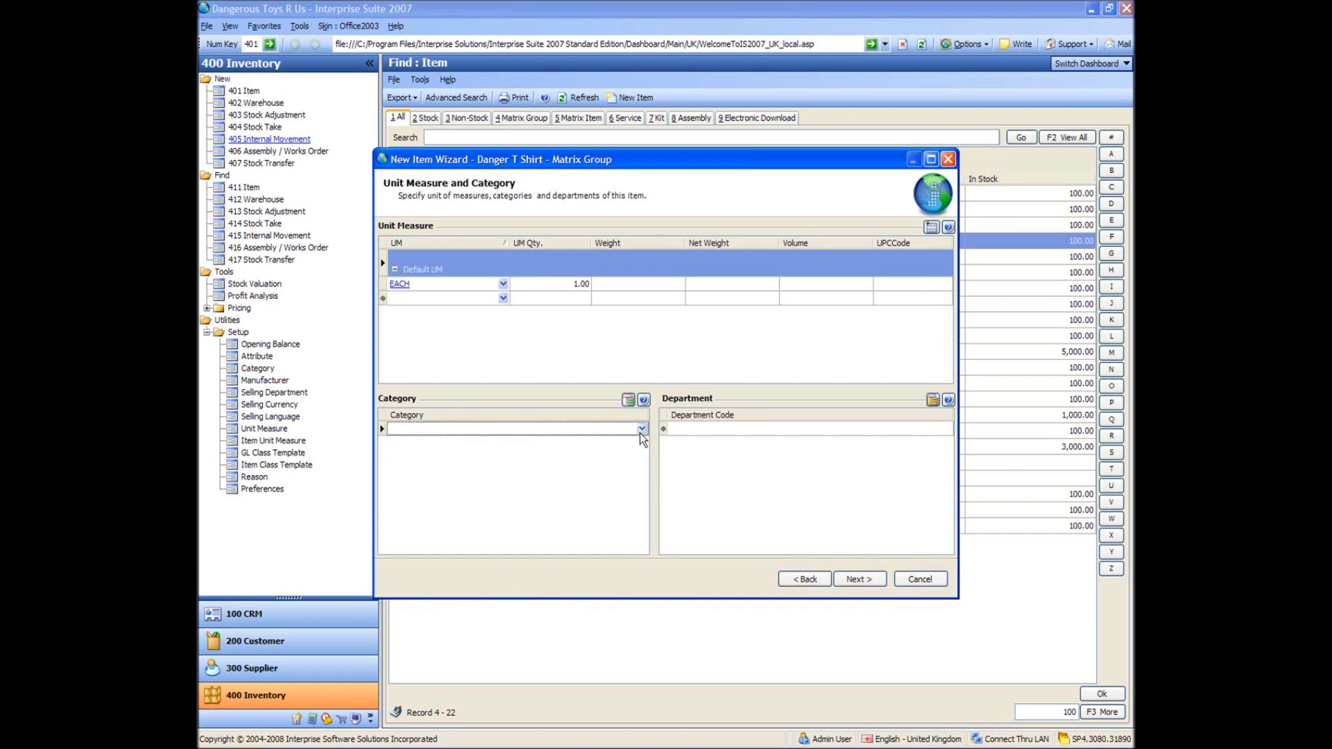
left_click(640, 429)
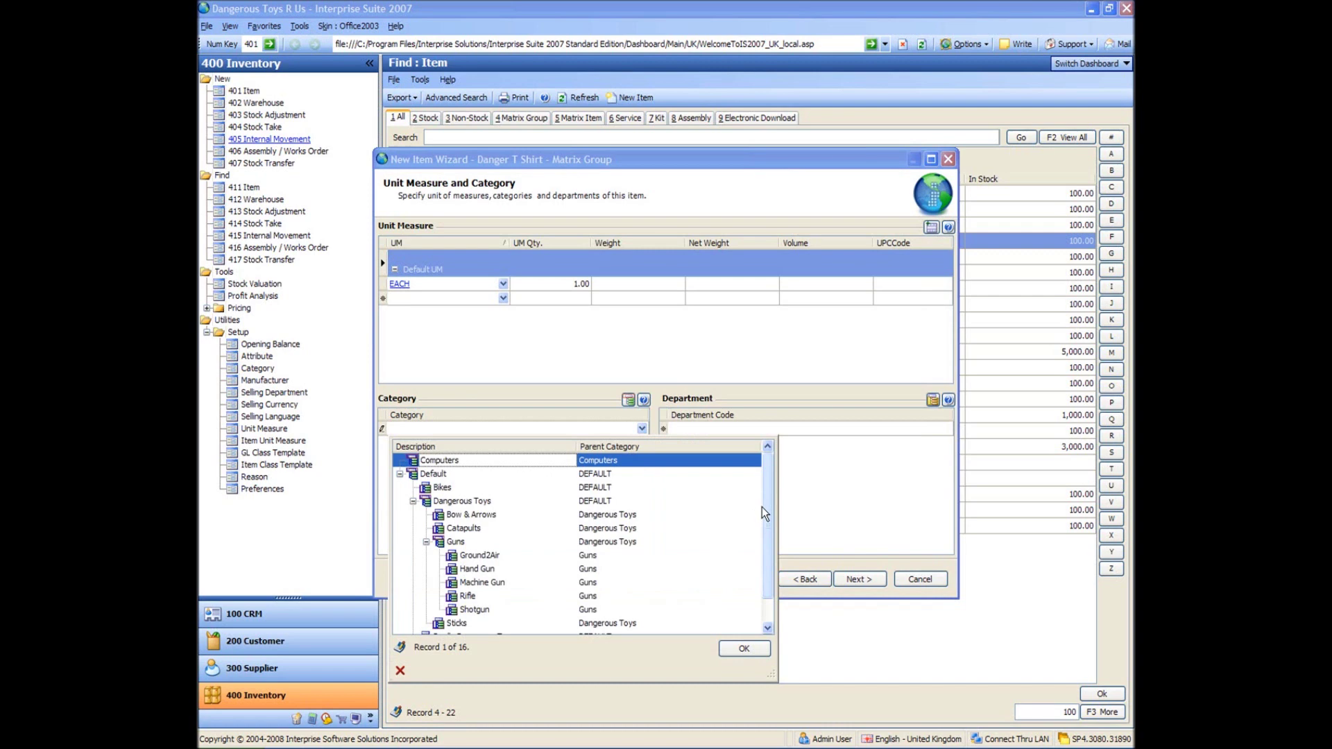
left_click_drag(768, 507, 767, 552)
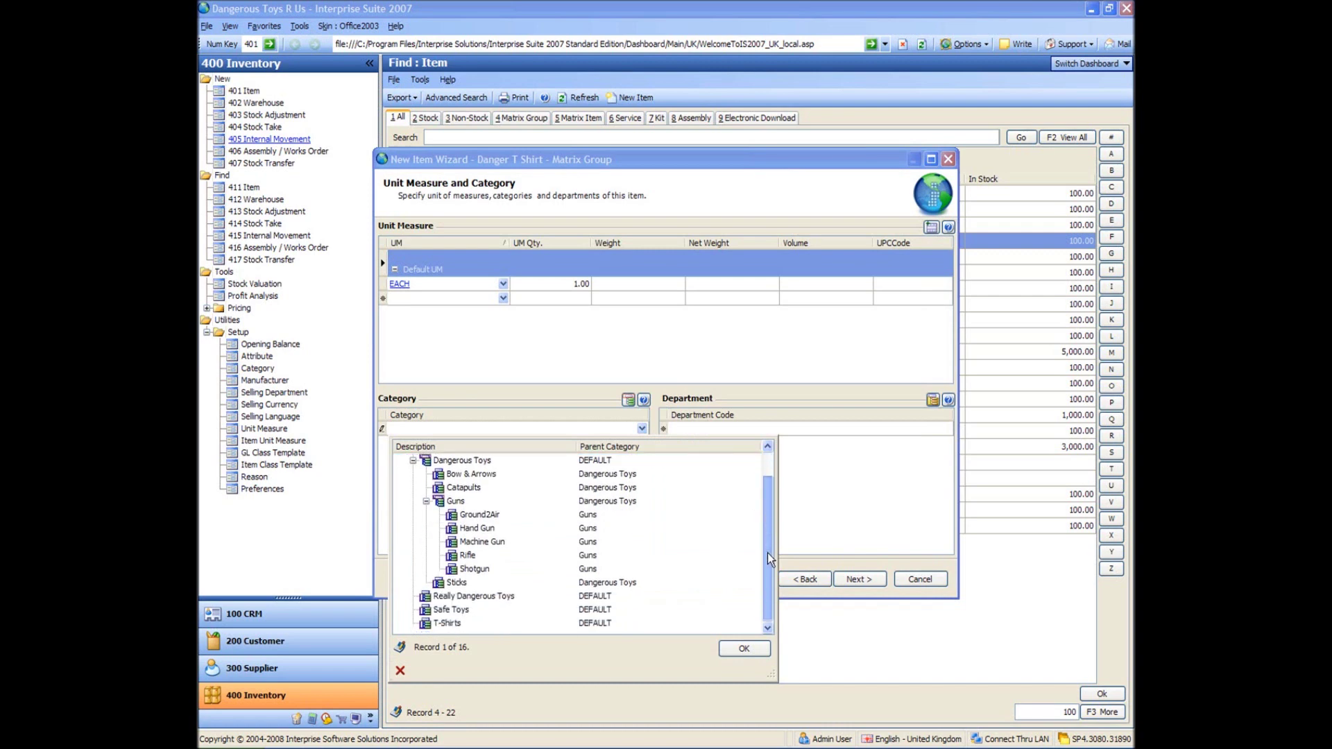
left_click(447, 624)
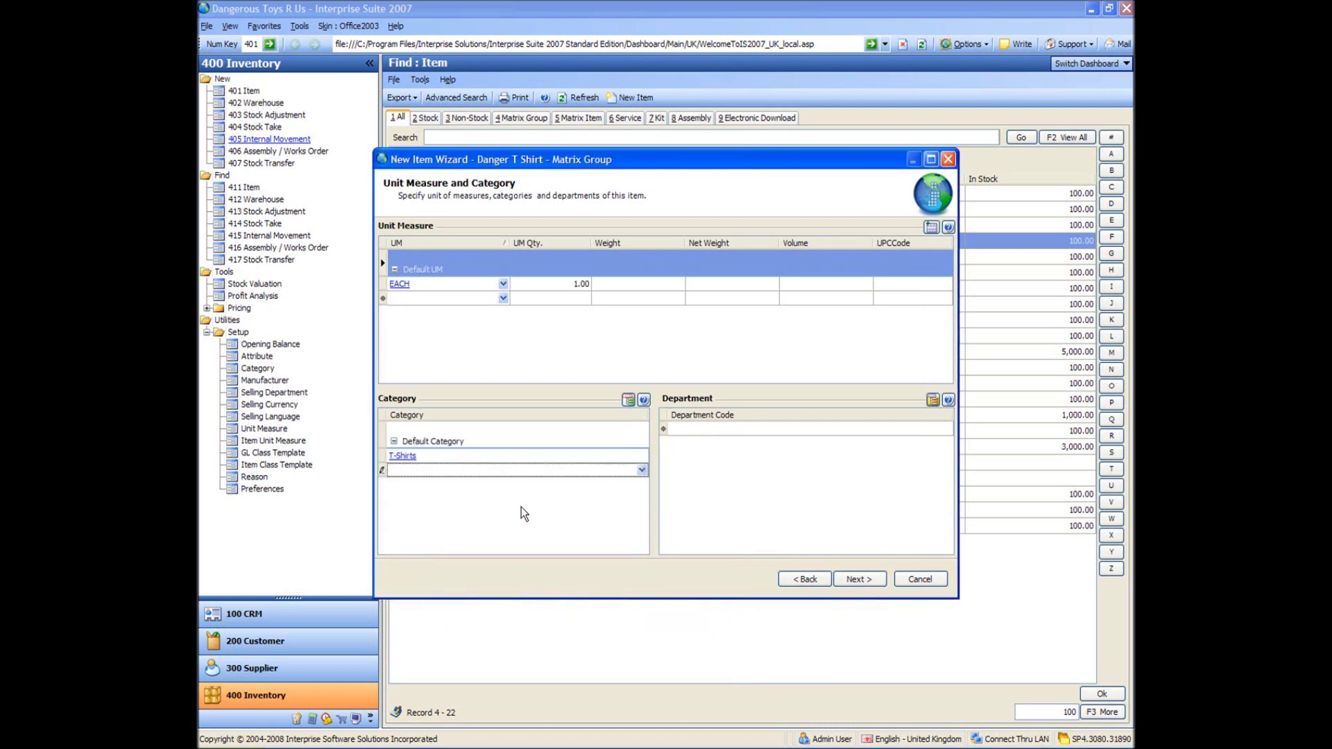
Set the matrix item prefix to DangerTShirt with a hyphen separator, and continue to the matrix attributes.
left_click(858, 578)
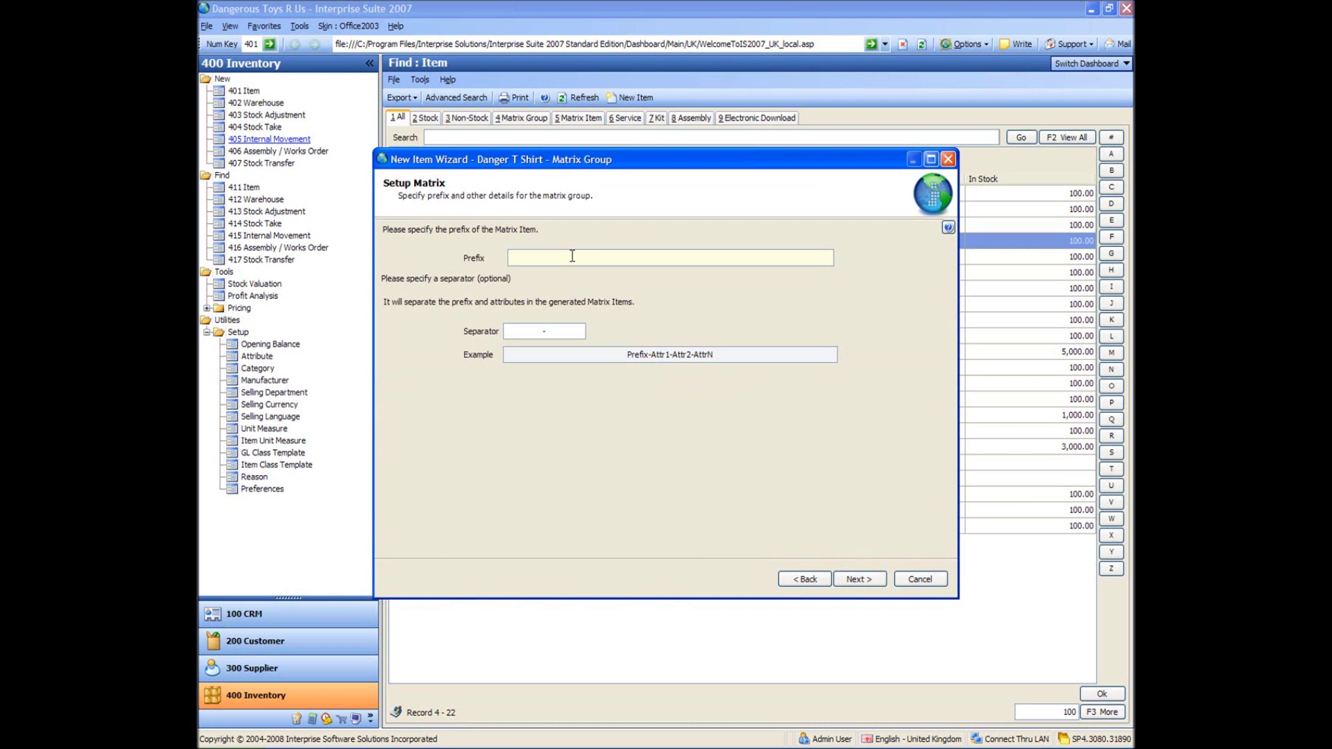
type("DangerTShir")
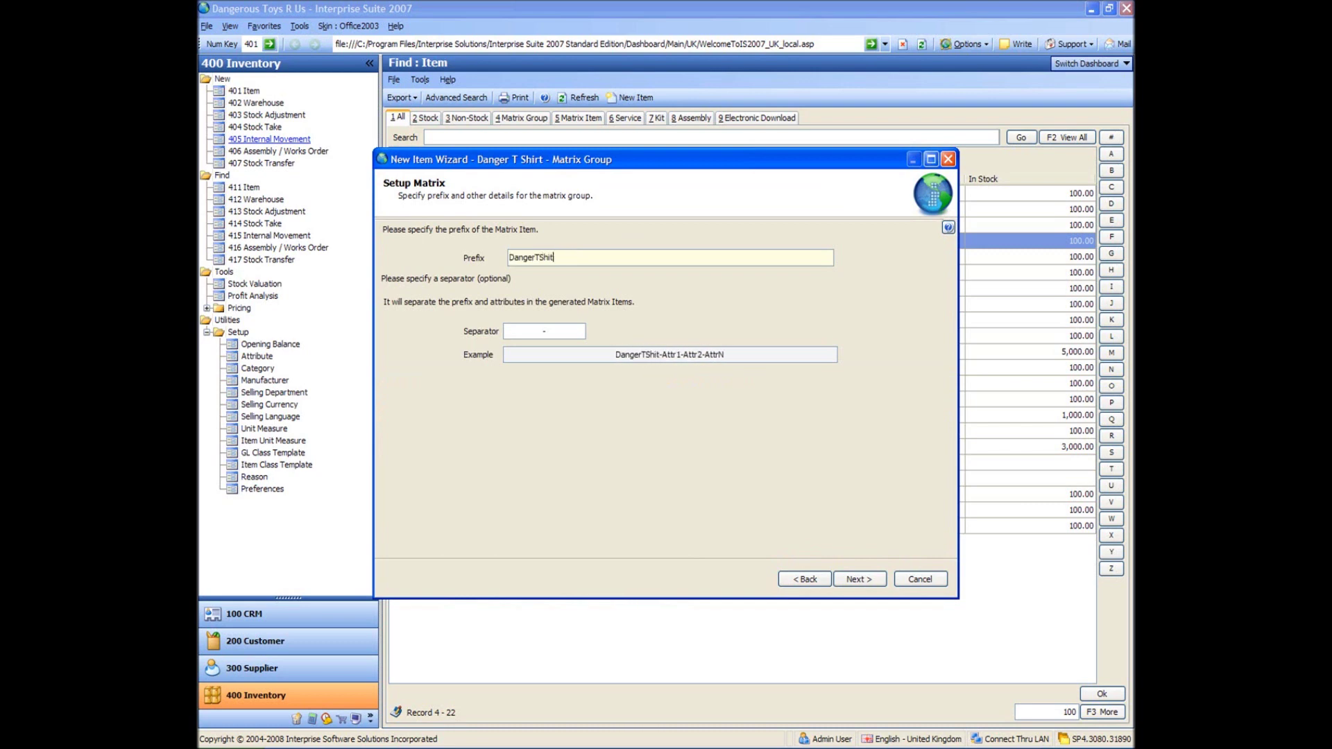
type("t")
left_click(555, 333)
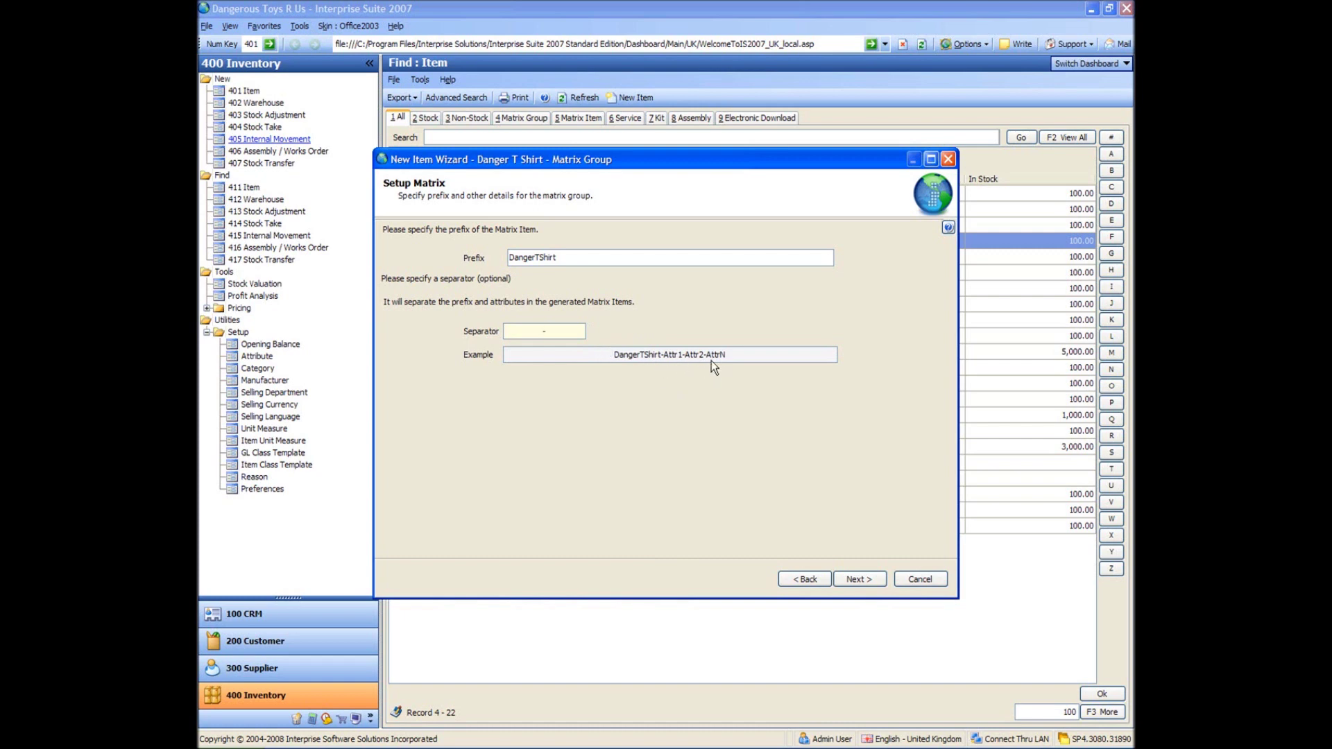
left_click(860, 581)
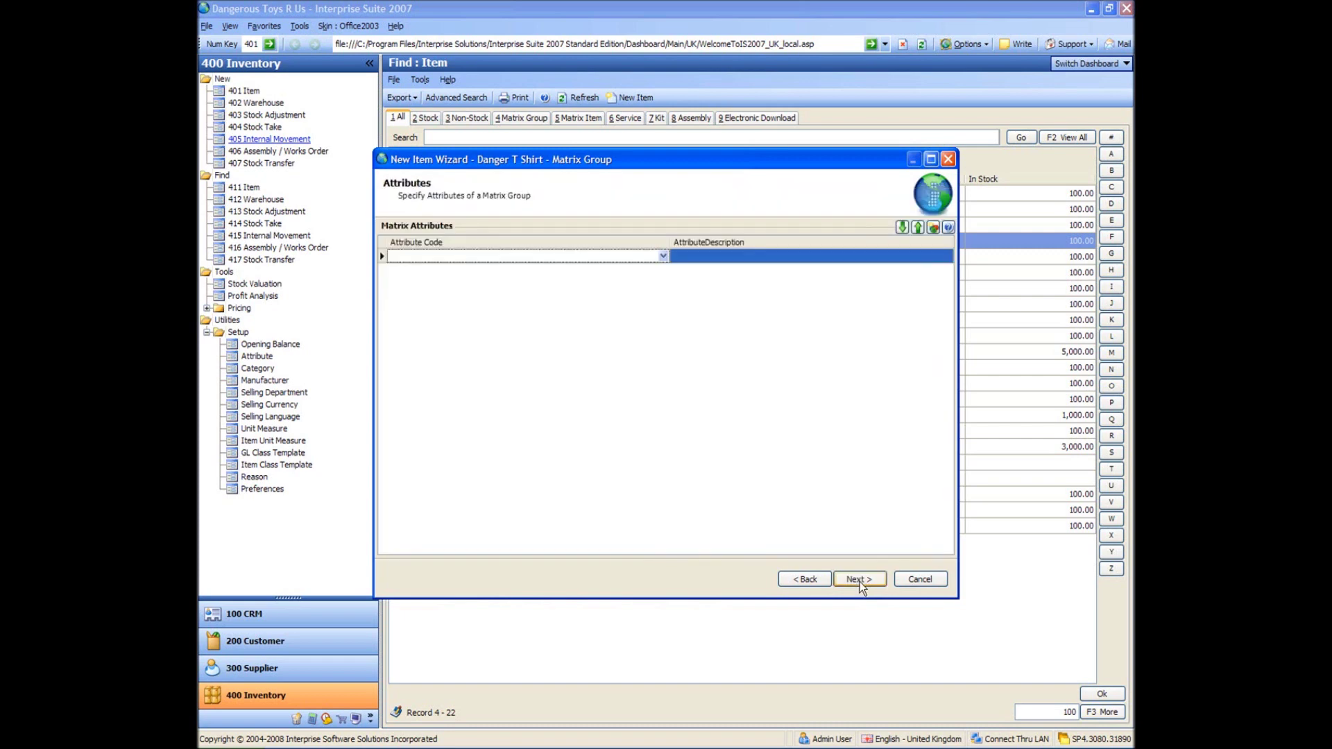
Add Colour and Size as the matrix group's attributes, and continue to the Colour attribute values.
left_click(663, 256)
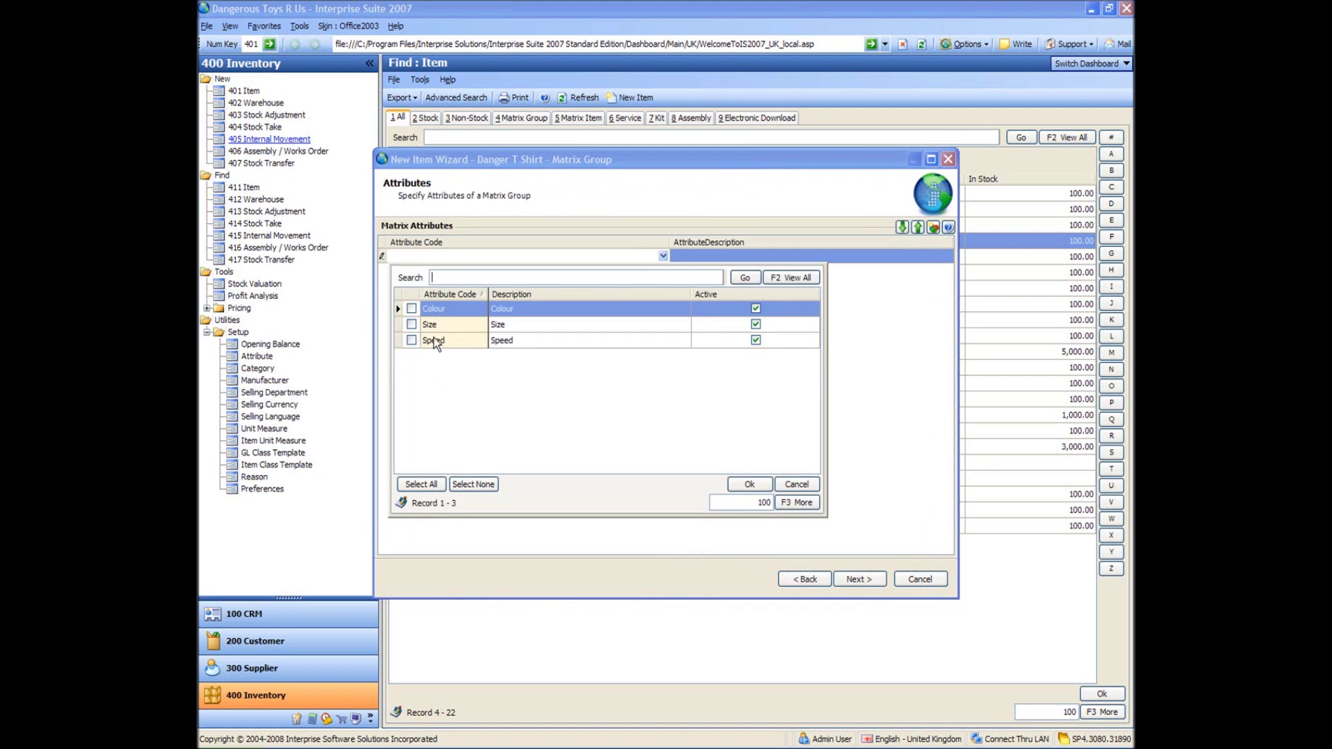
left_click(412, 308)
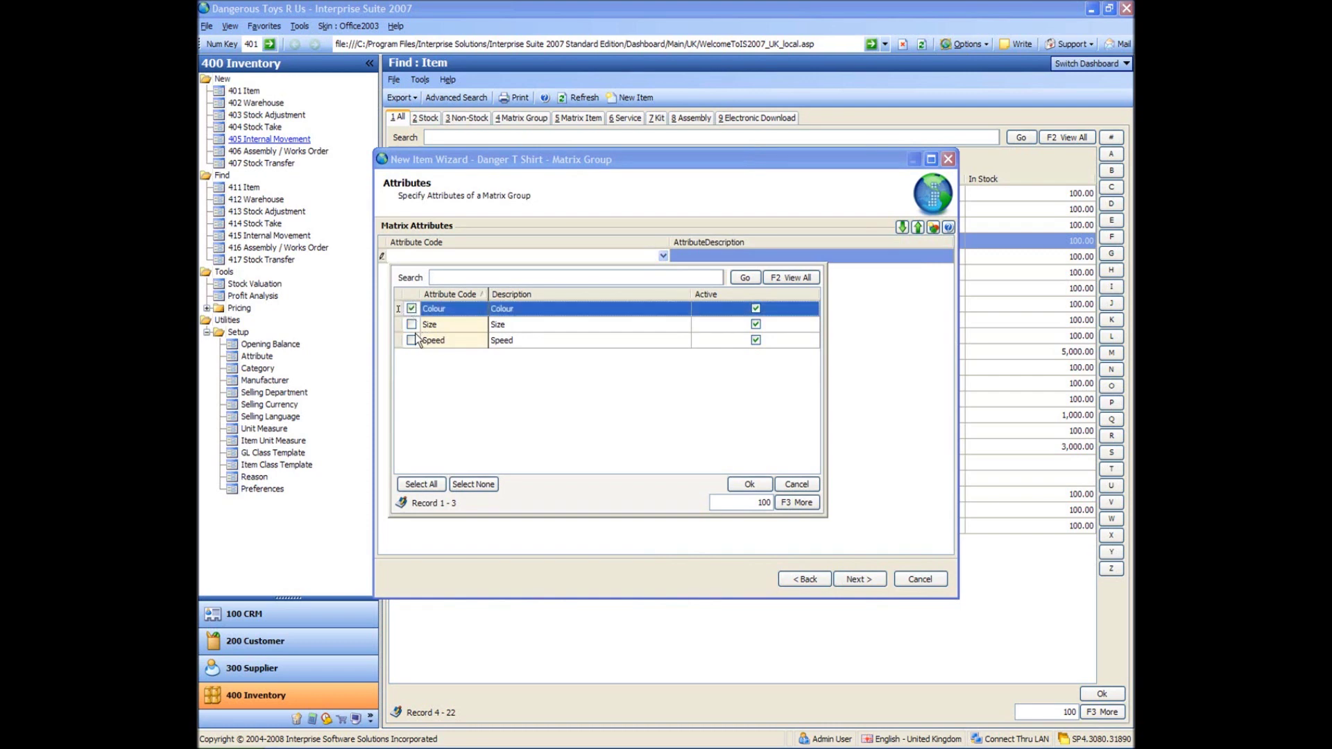
left_click(412, 326)
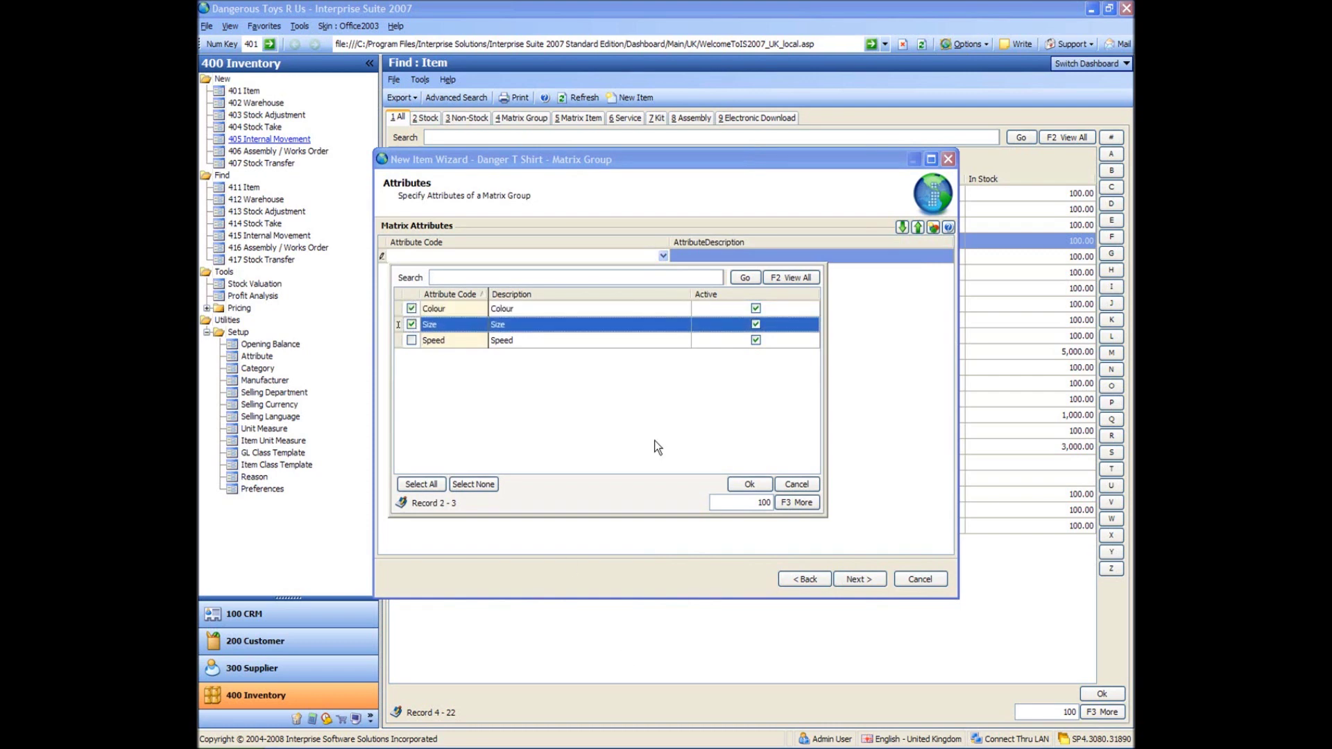
left_click(748, 484)
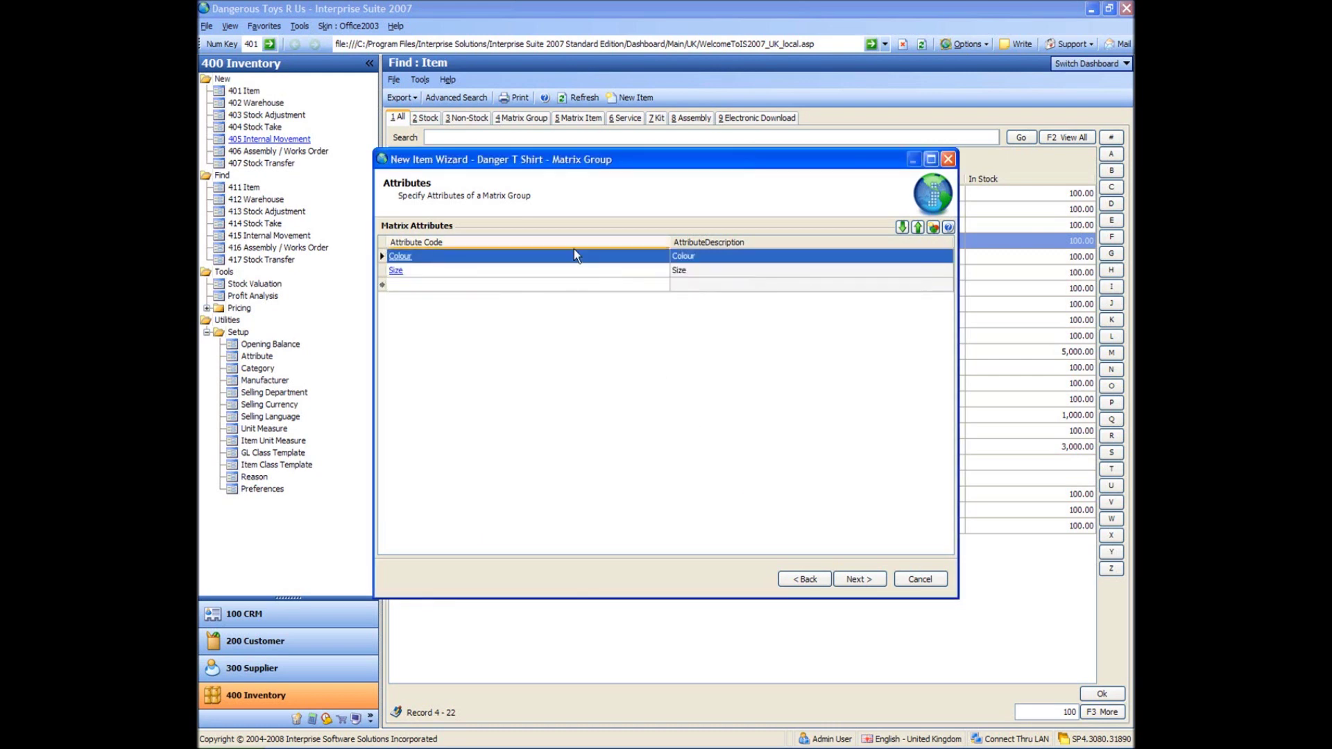
left_click(858, 579)
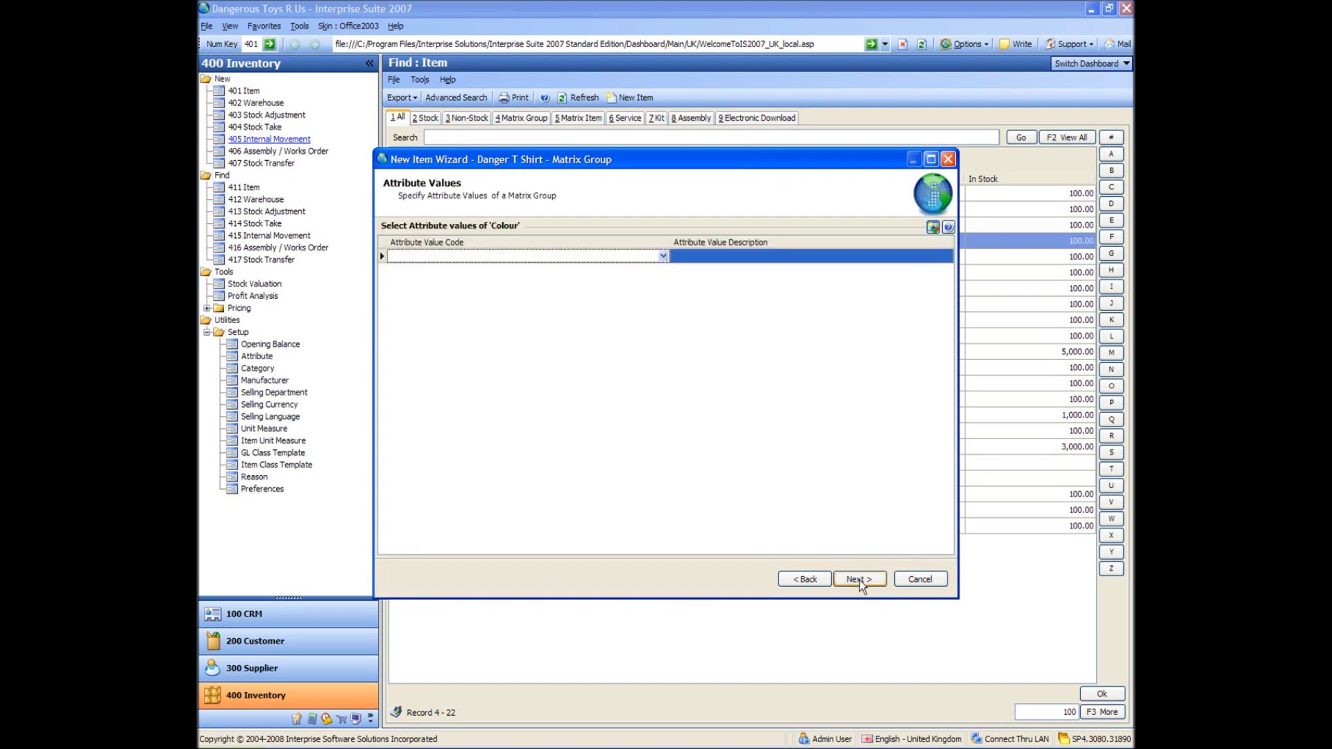
Add all the available Colour values, Blue, Red and White, and continue to the Size attribute values.
left_click(662, 256)
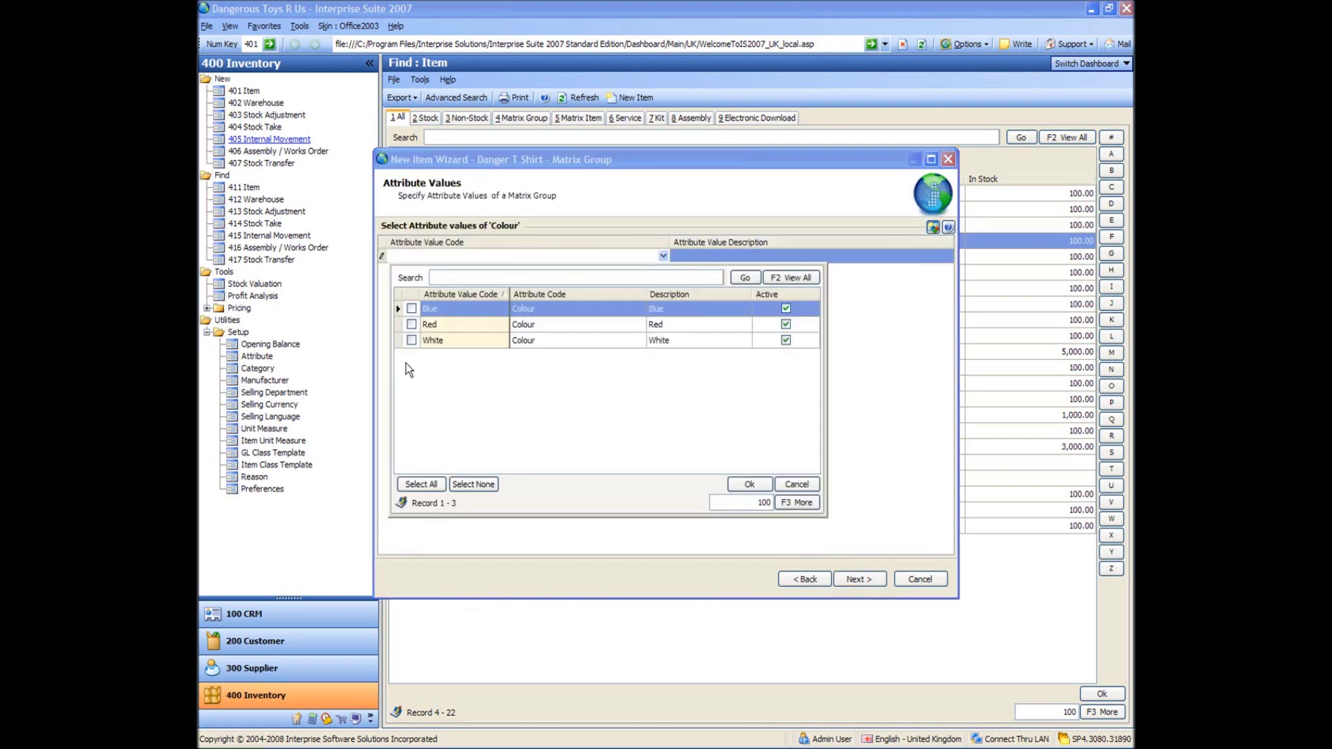
left_click(749, 484)
left_click(861, 574)
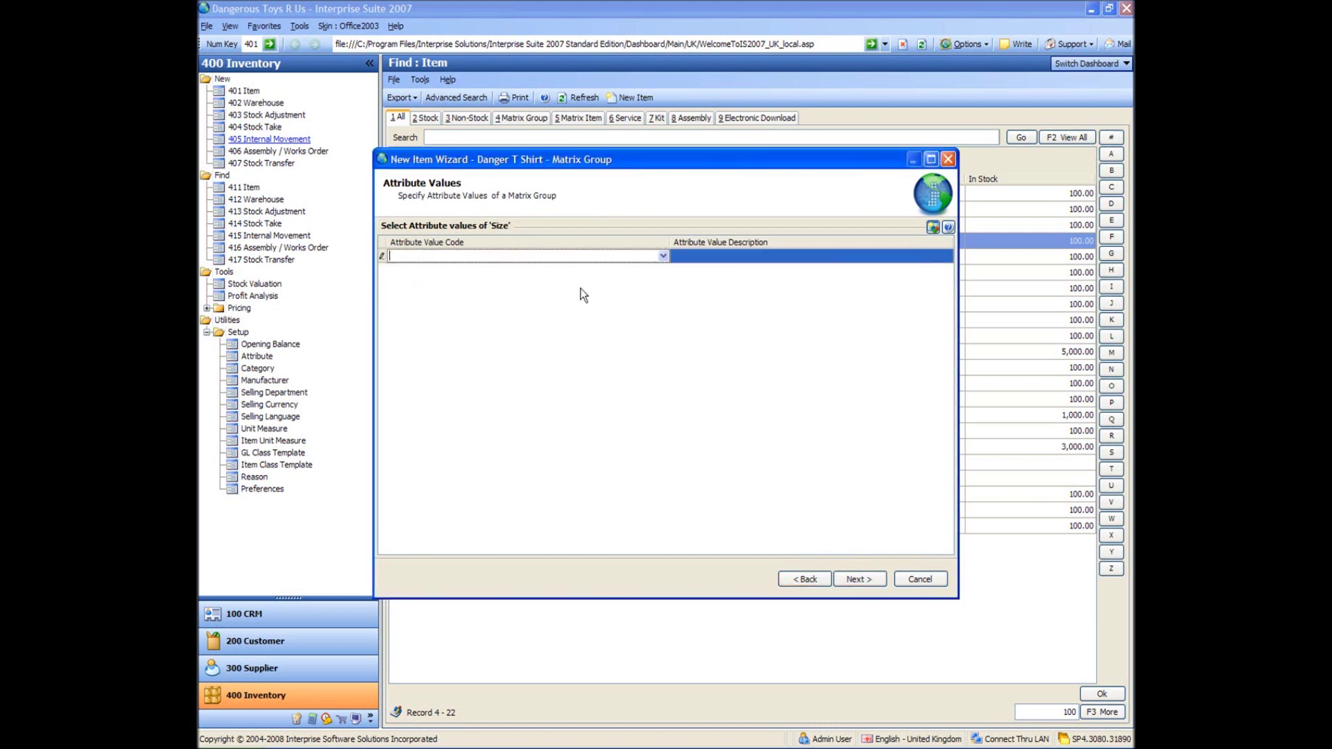
Add the Size values L, M, S and XL, and accept all generated matrix items to continue to costing.
left_click(663, 256)
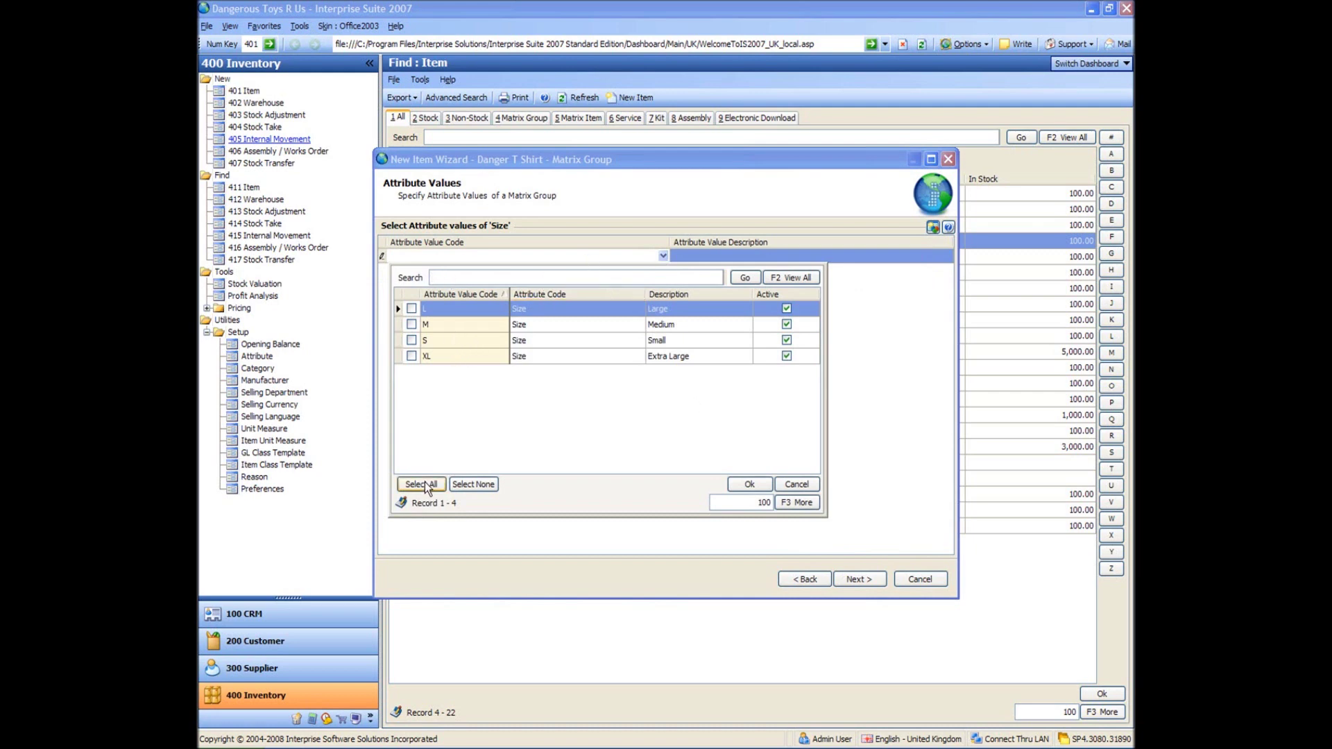
left_click(748, 485)
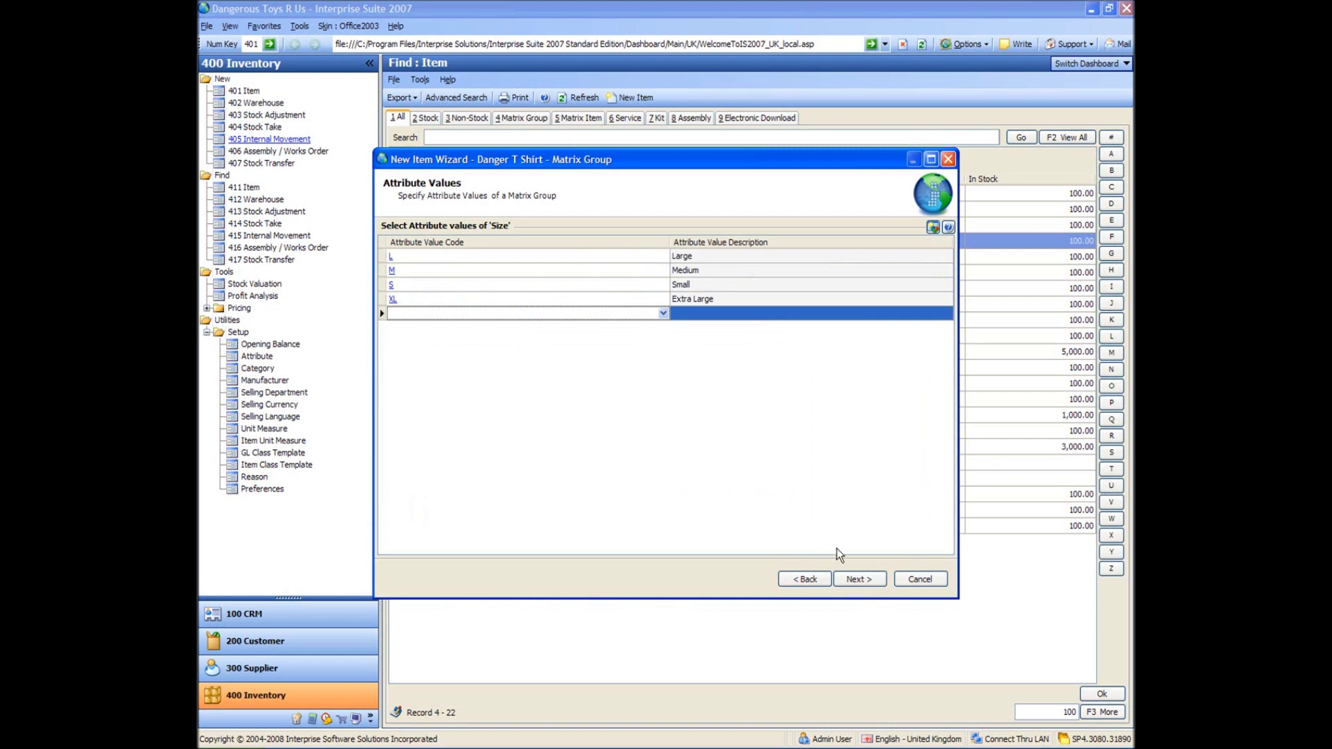
left_click(859, 578)
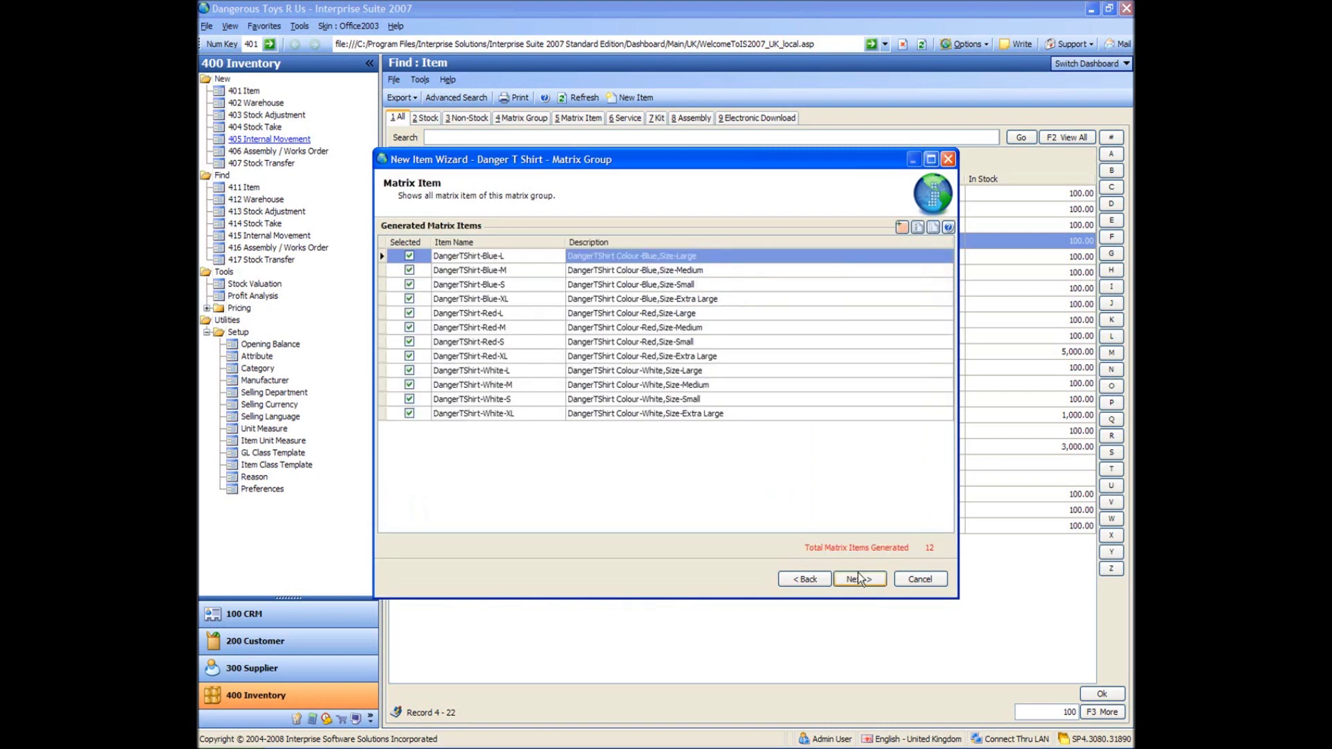
left_click(700, 458)
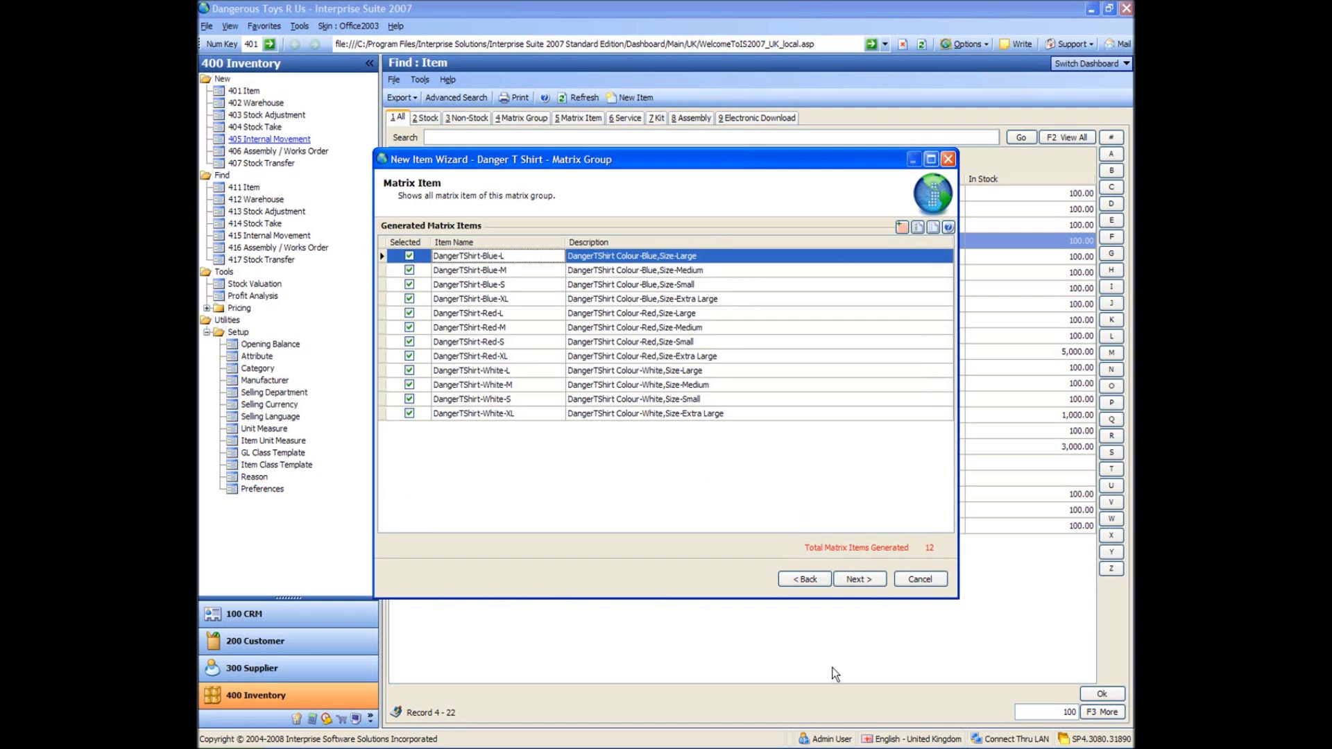
left_click(861, 583)
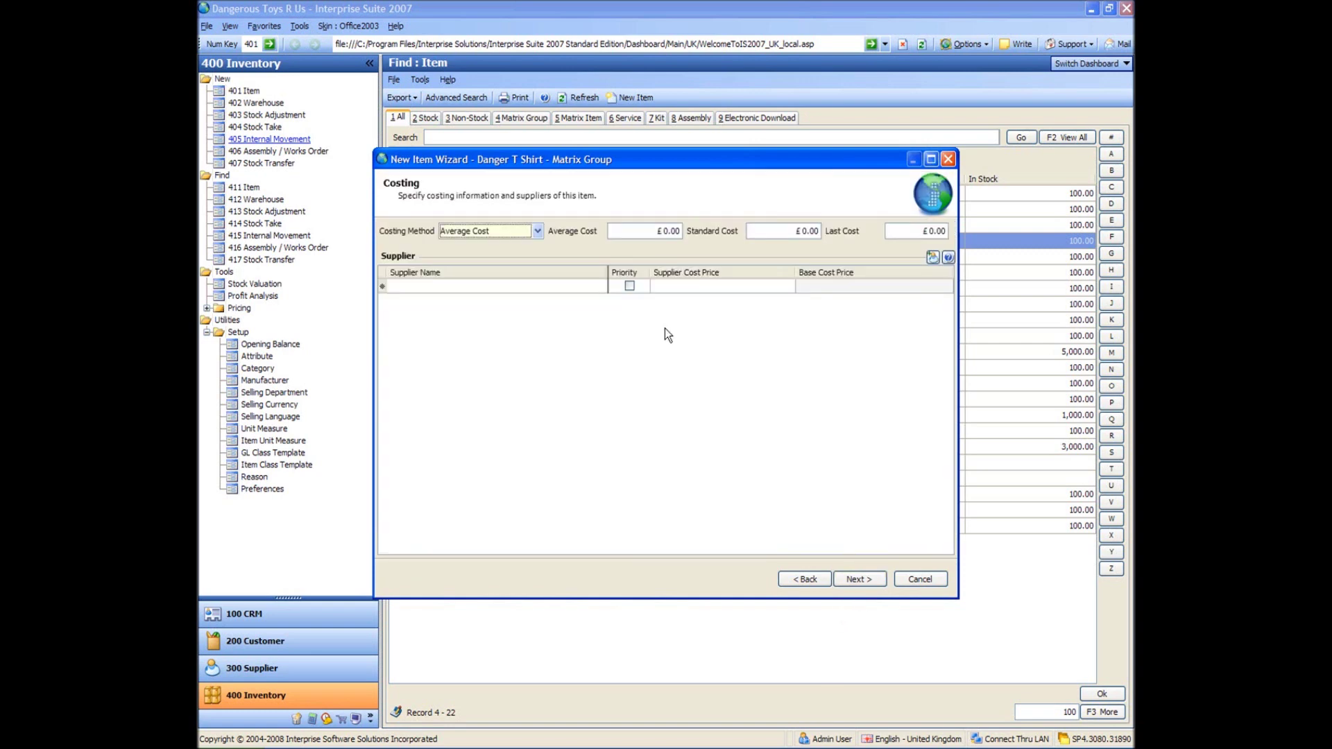